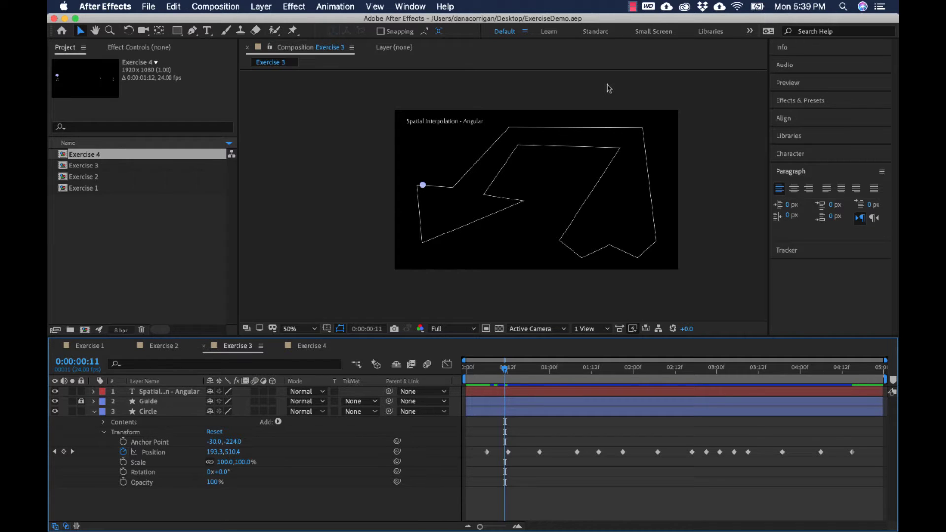
Step: Start a new HDTV 1080 24 composition and name it Exercise 5
left_click(211, 7)
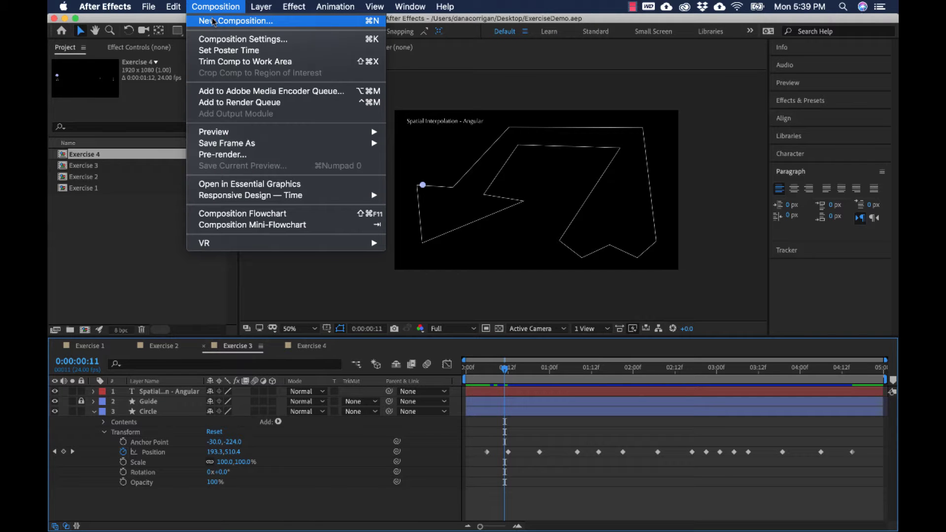
left_click(213, 21)
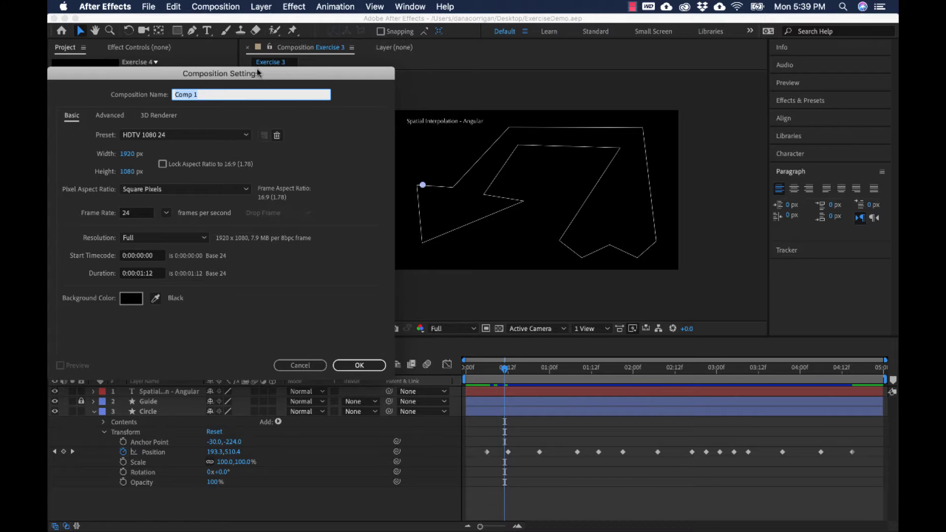
type("Exercise 5")
left_click_drag(226, 74, 492, 61)
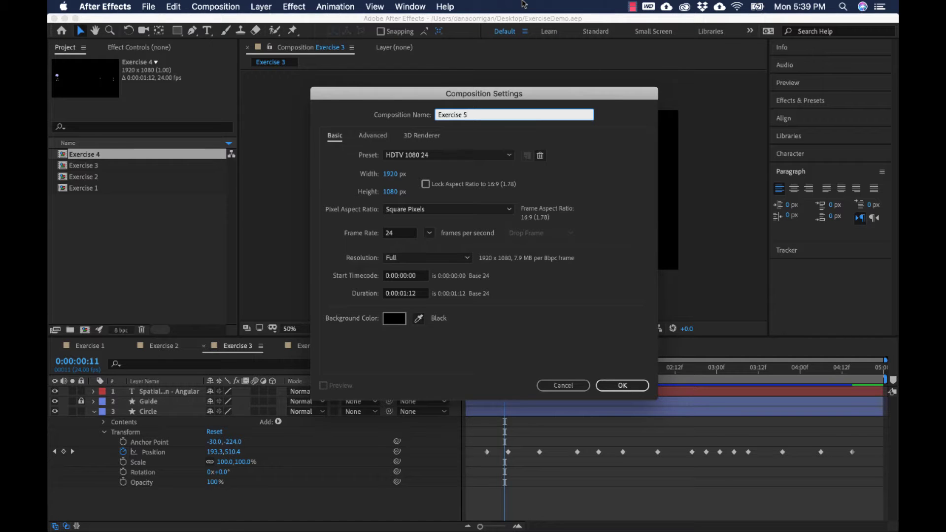
Step: Set the new composition's duration to 0:00:05:00 and create it
left_click(407, 293)
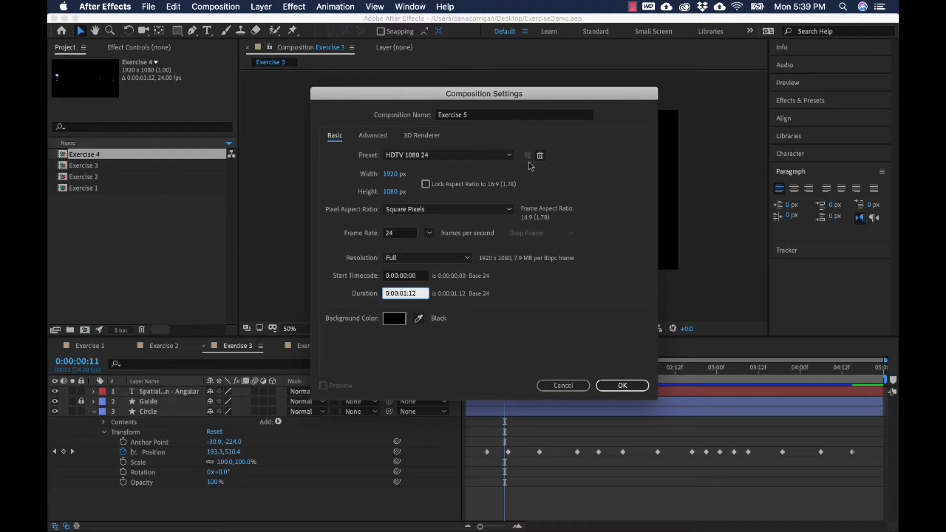
key("shift+Left")
type("5")
key("Right")
key("shift+Right")
key("shift+Right")
type("00")
left_click_drag(408, 294, 386, 294)
left_click(389, 294)
left_click(610, 387)
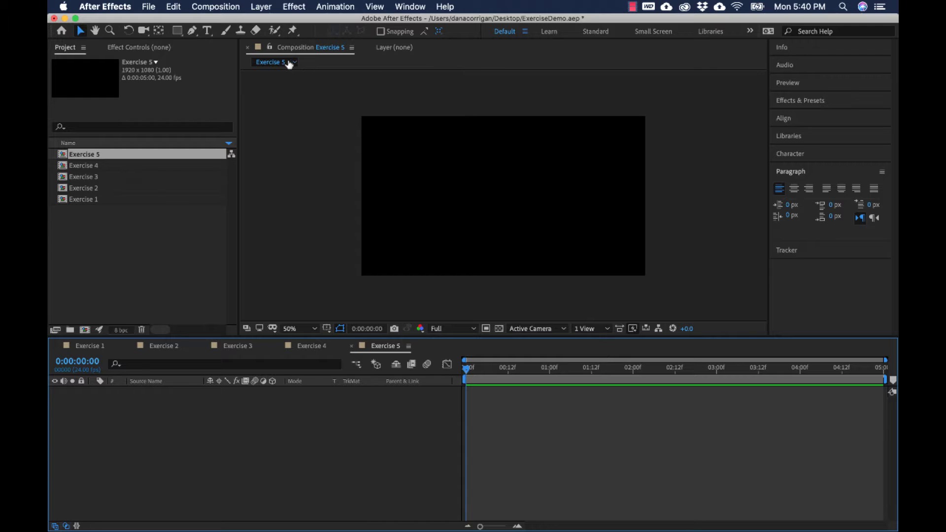
Step: Set up the Pen tool to draw shapes with no fill and a 2 px stroke
left_click(198, 34)
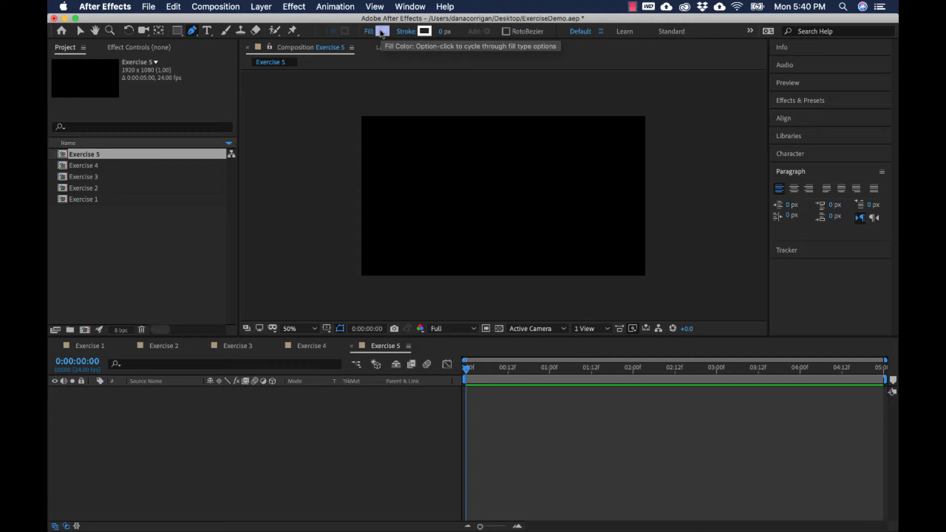
left_click(382, 31, "alt")
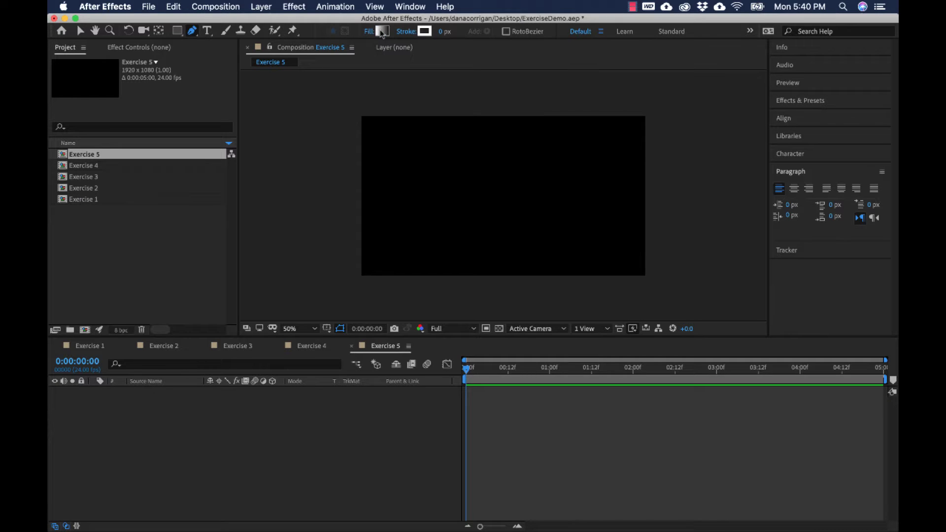
left_click(382, 32, "alt")
left_click(382, 31, "alt")
left_click(441, 32)
type("2")
key("Return")
left_click(149, 6)
mouse_move(161, 162)
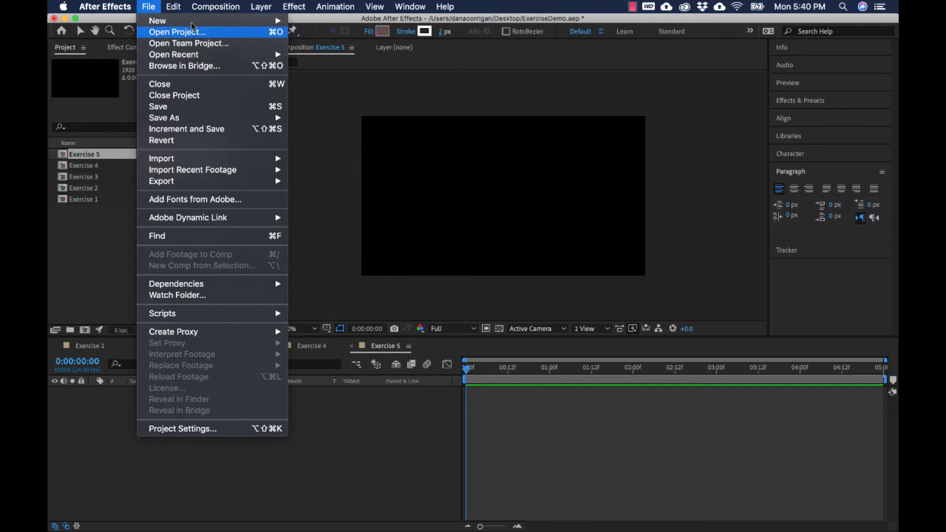
left_click(294, 25)
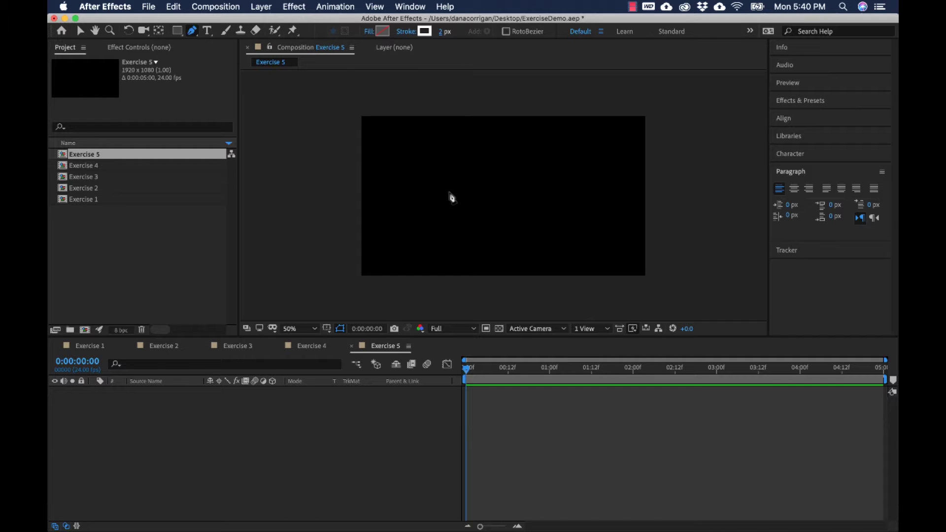
Step: Draw a smooth S-shaped path from the frame's upper right, around the right side, diagonally to the upper left and down to the lower left
left_click(535, 158)
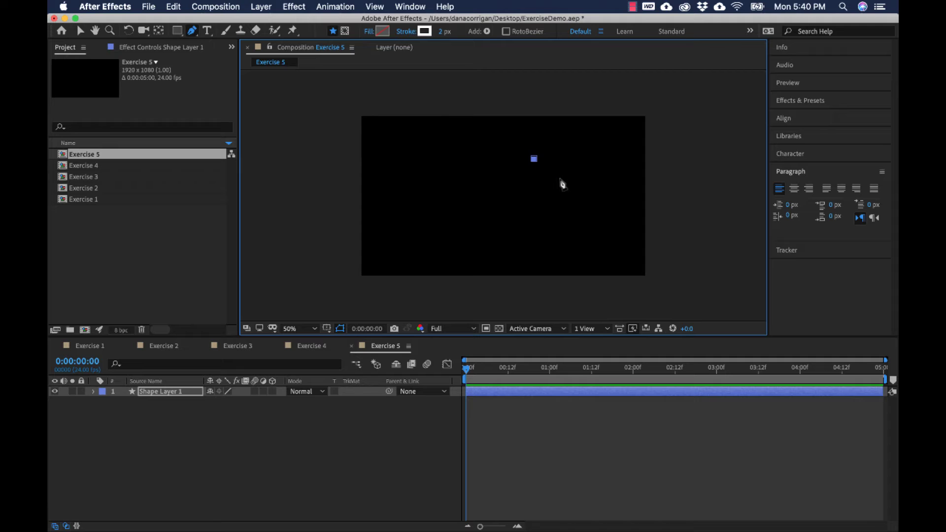
left_click(577, 188)
left_click_drag(579, 194, 579, 210)
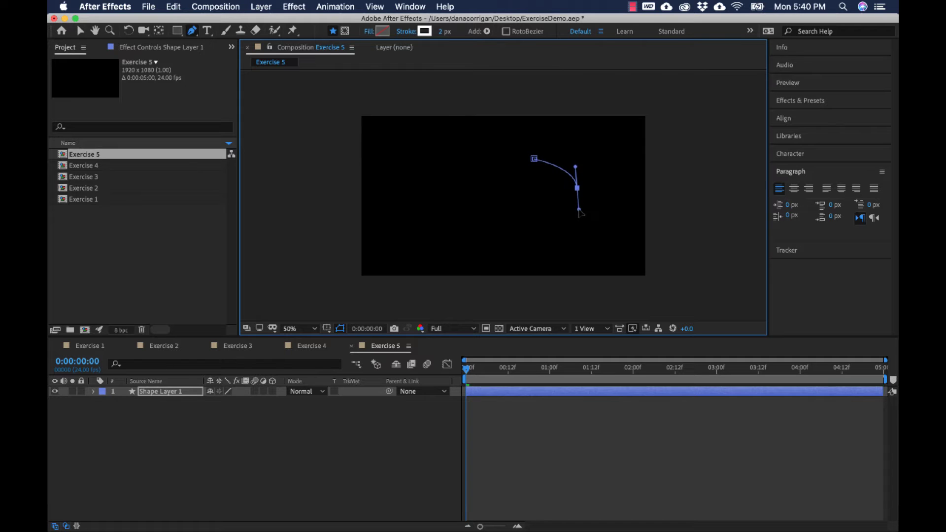
left_click(534, 240)
left_click_drag(533, 241, 507, 239)
left_click_drag(435, 140, 410, 139)
left_click_drag(378, 196, 380, 226)
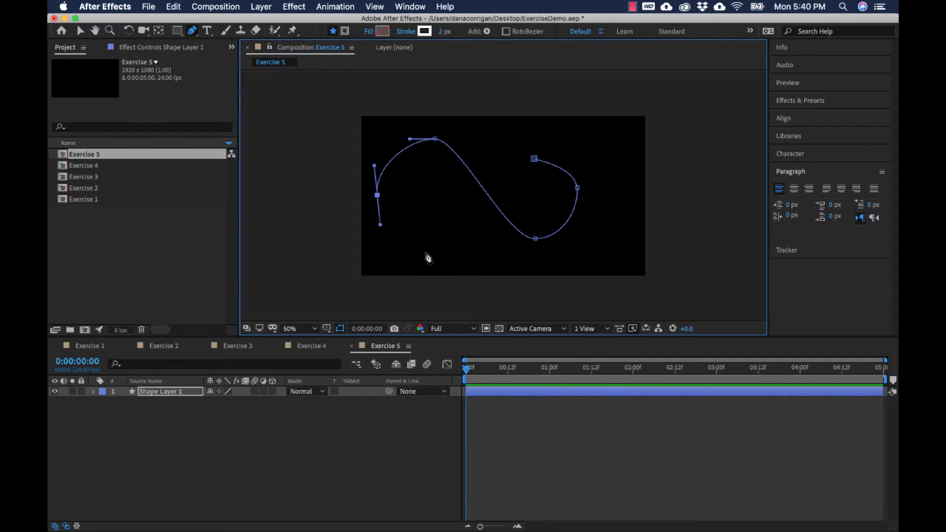
left_click_drag(426, 252, 450, 252)
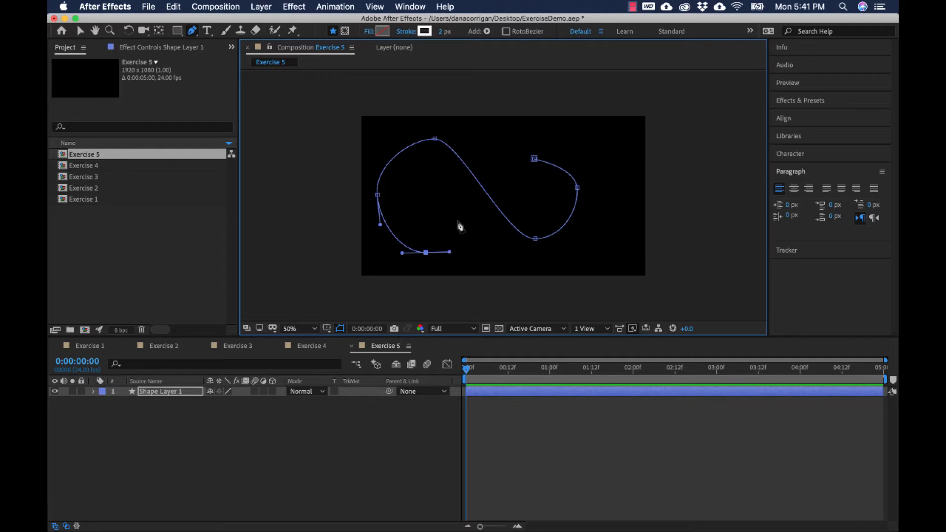
Step: Continue the path with a large outer right loop and a second left loop, closing it at the starting point
left_click_drag(467, 178, 466, 157)
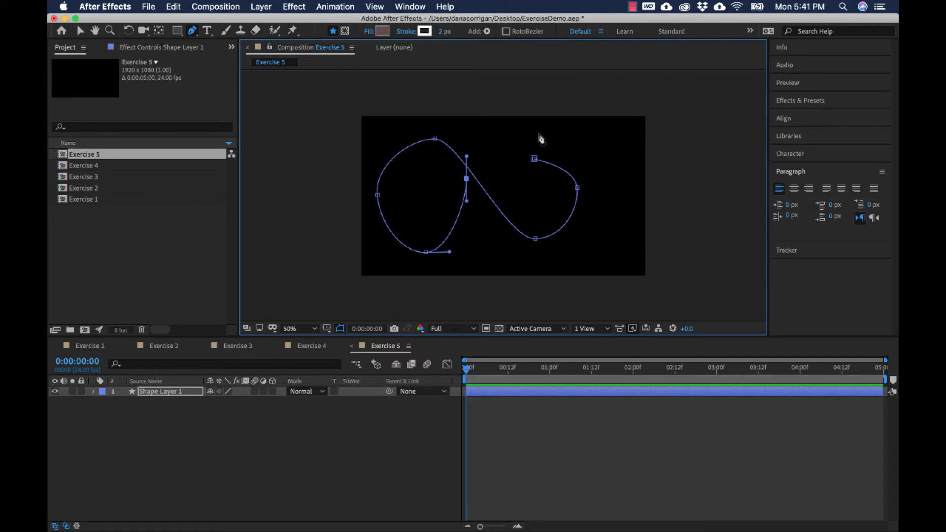
left_click_drag(563, 132, 595, 149)
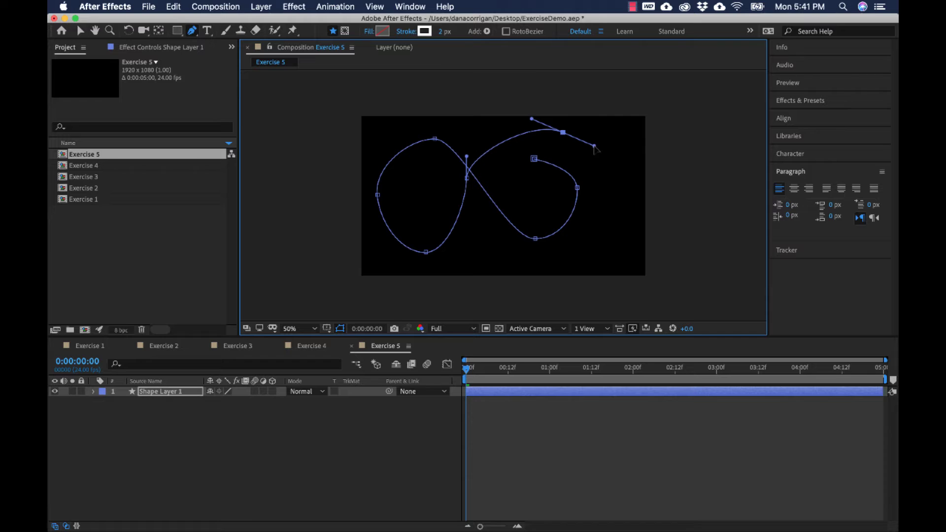
left_click_drag(617, 232, 593, 264)
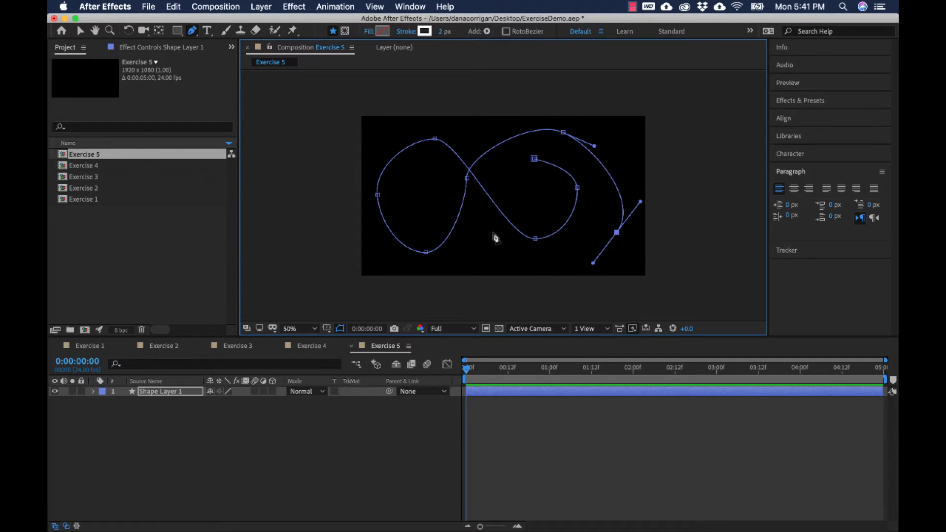
left_click_drag(493, 224, 461, 197)
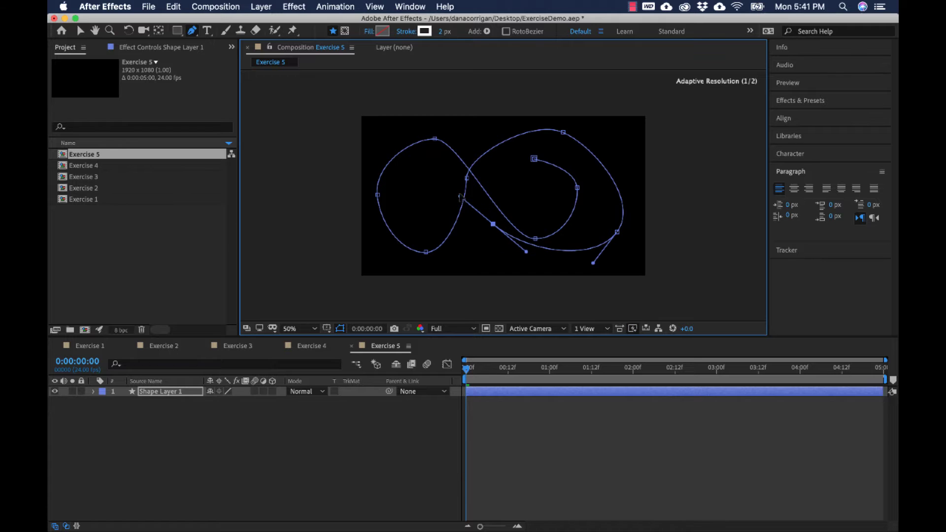
left_click_drag(403, 132, 381, 138)
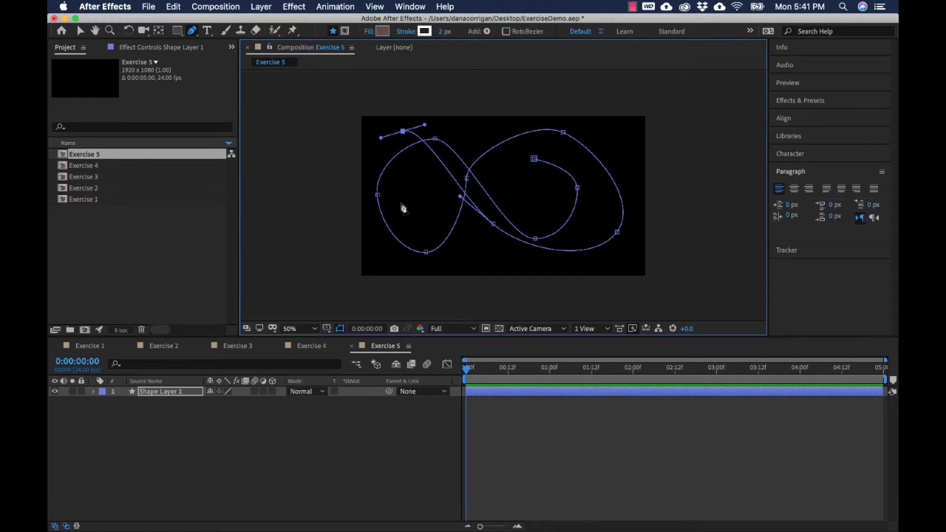
left_click_drag(411, 216, 492, 230)
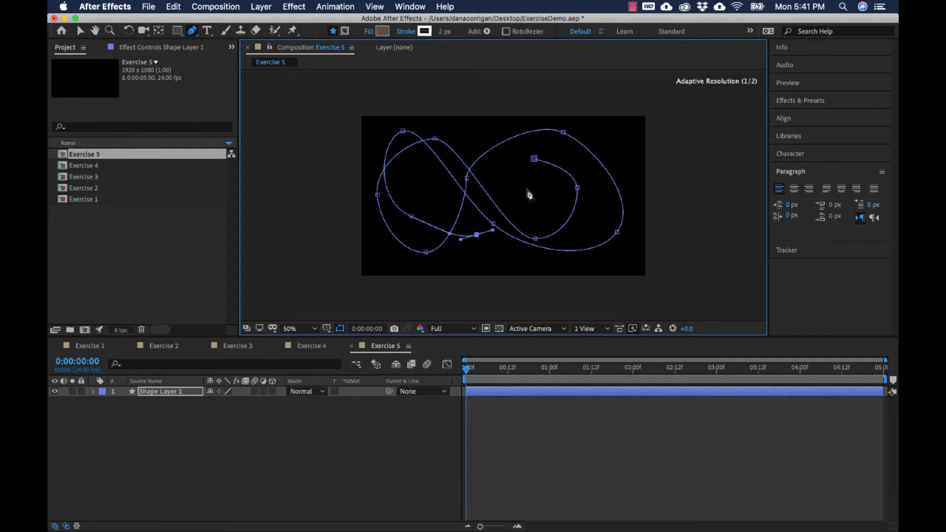
left_click_drag(534, 158, 565, 156)
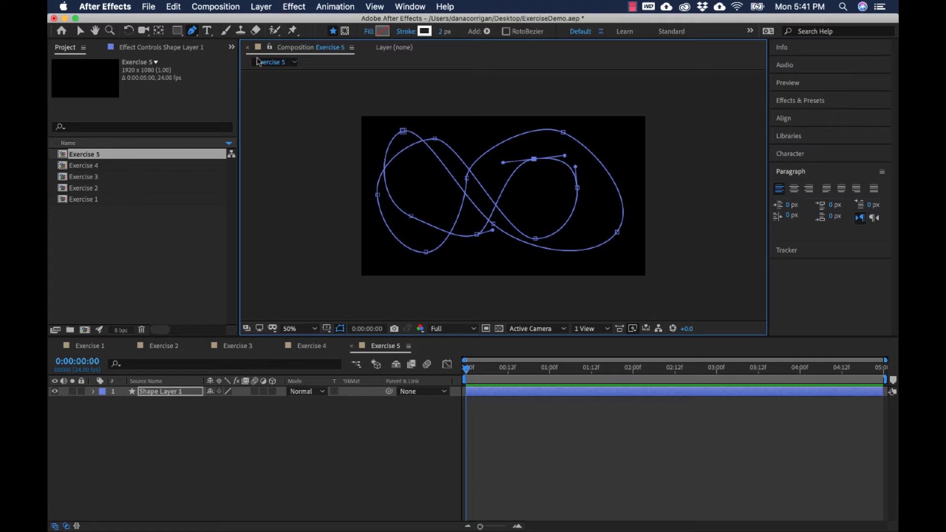
Step: Reshape the path's inner left loop by lowering its top and bottom points and adjusting the curve near the lower crossing
left_click(80, 30)
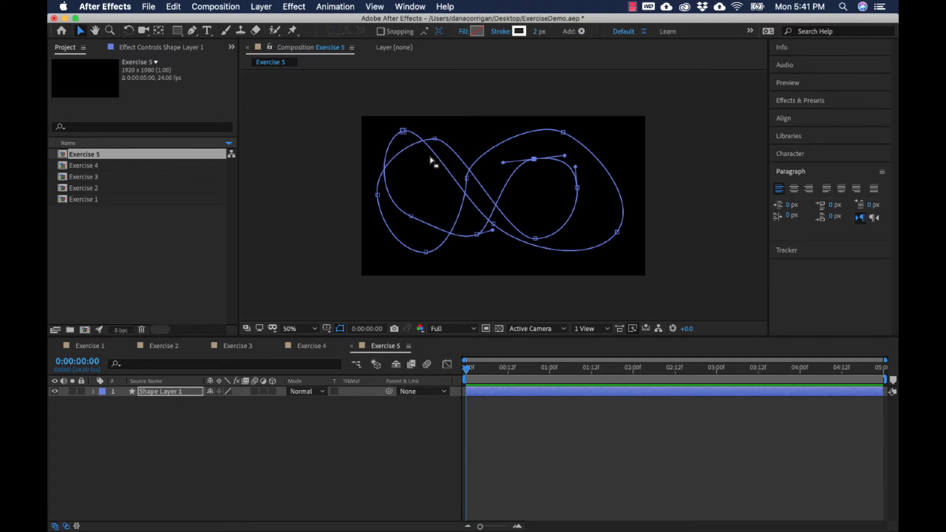
left_click(412, 217)
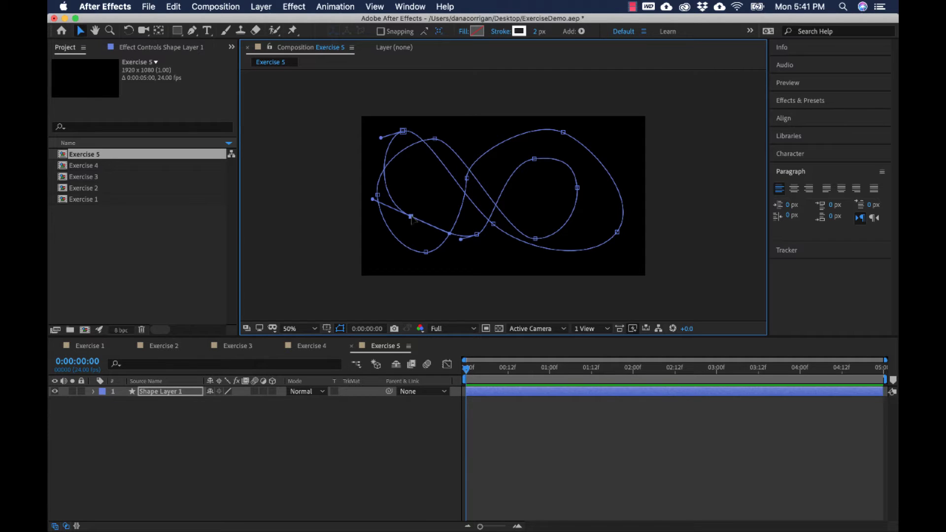
left_click_drag(412, 217, 415, 234)
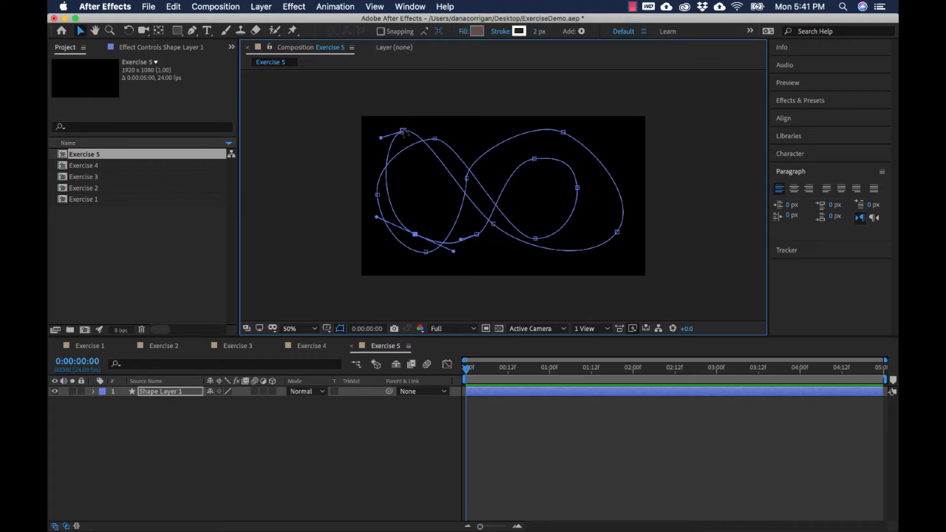
left_click_drag(404, 131, 415, 173)
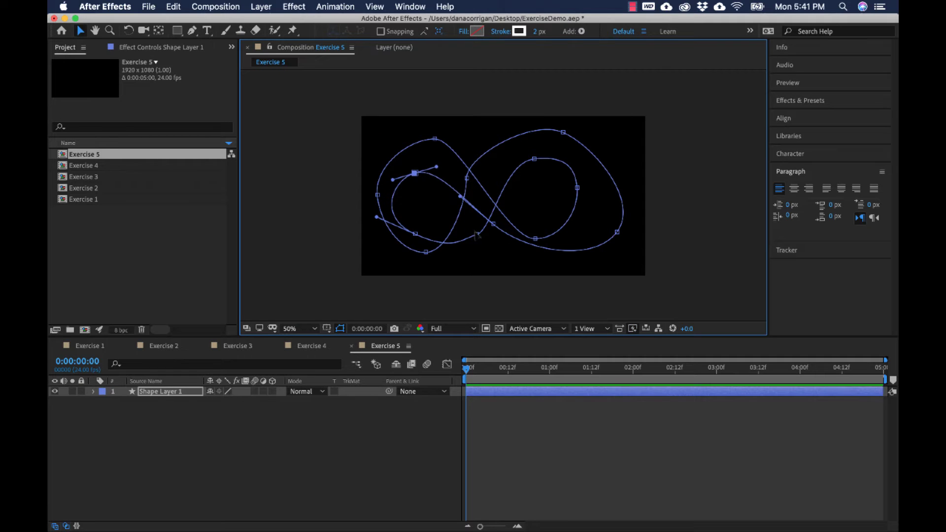
left_click(477, 235)
left_click_drag(462, 241, 464, 245)
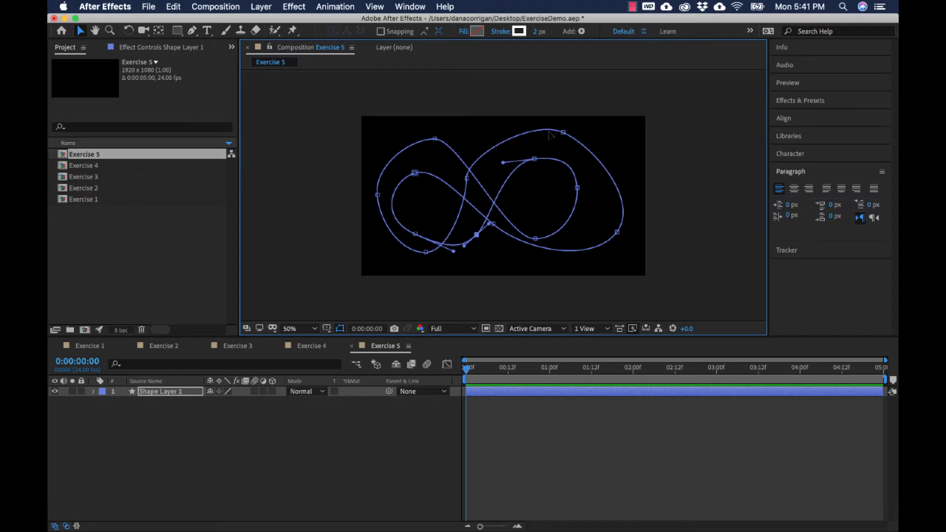
Step: Round out the outer right loop by shifting its top point outward, angling the centre crossing's handle and lowering its bottom-left point
left_click_drag(564, 132, 567, 131)
left_click_drag(584, 132, 581, 137)
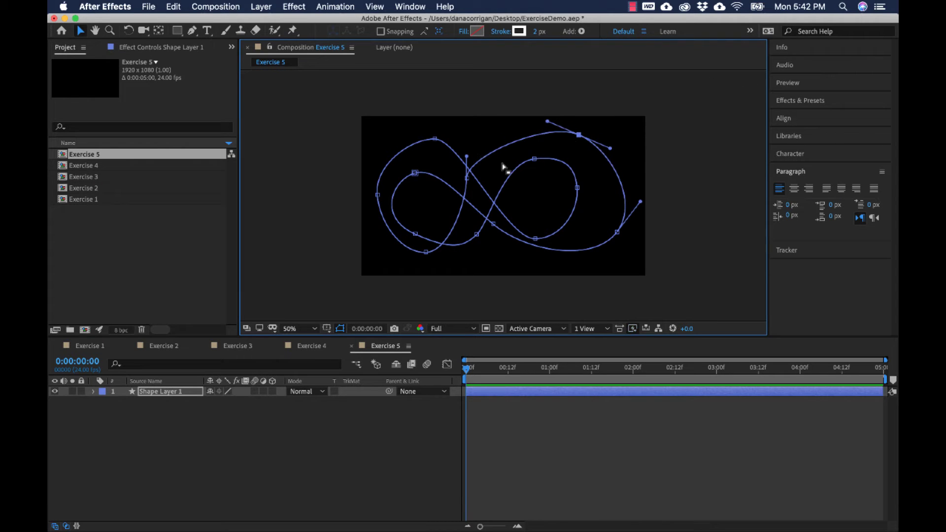
left_click_drag(467, 156, 498, 139)
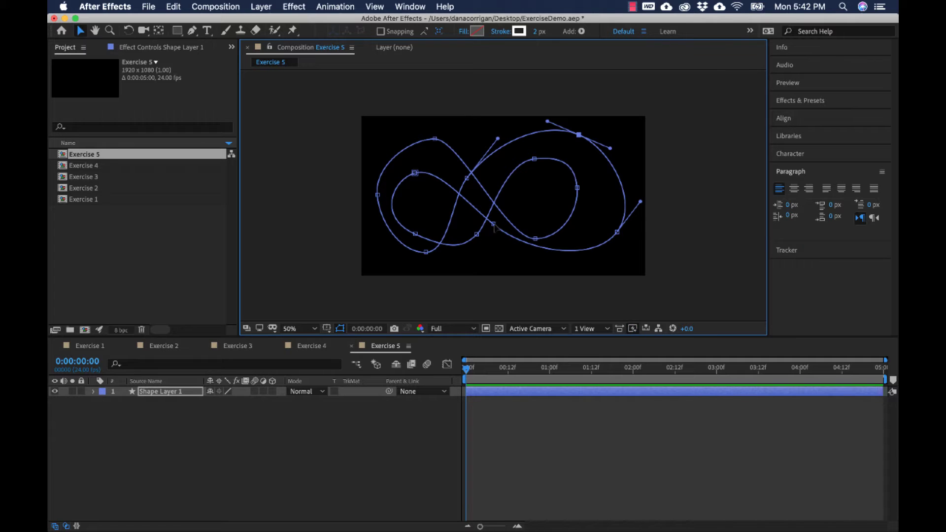
left_click_drag(494, 225, 493, 244)
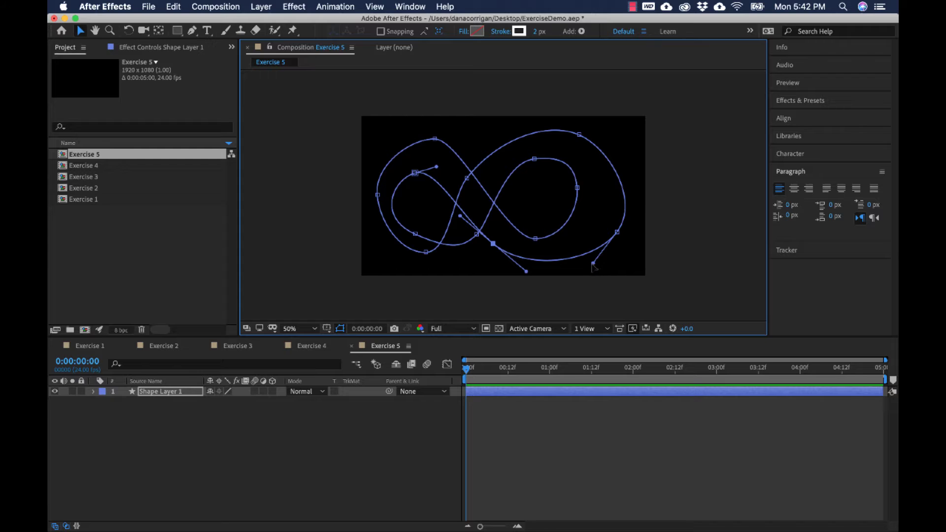
Step: Widen the inner right loop by moving its points outward, and lengthen the curve handles along the diagonal to the upper-left point
left_click(577, 187)
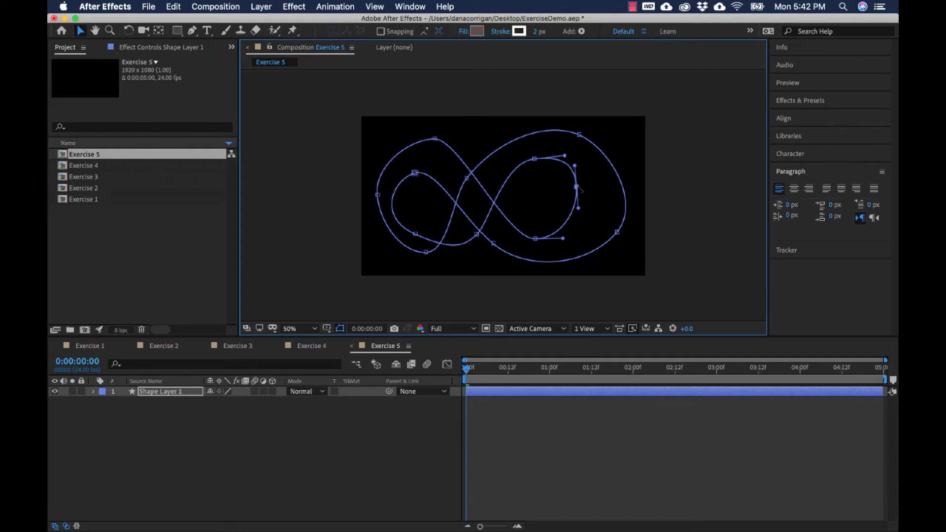
left_click_drag(535, 160, 530, 156)
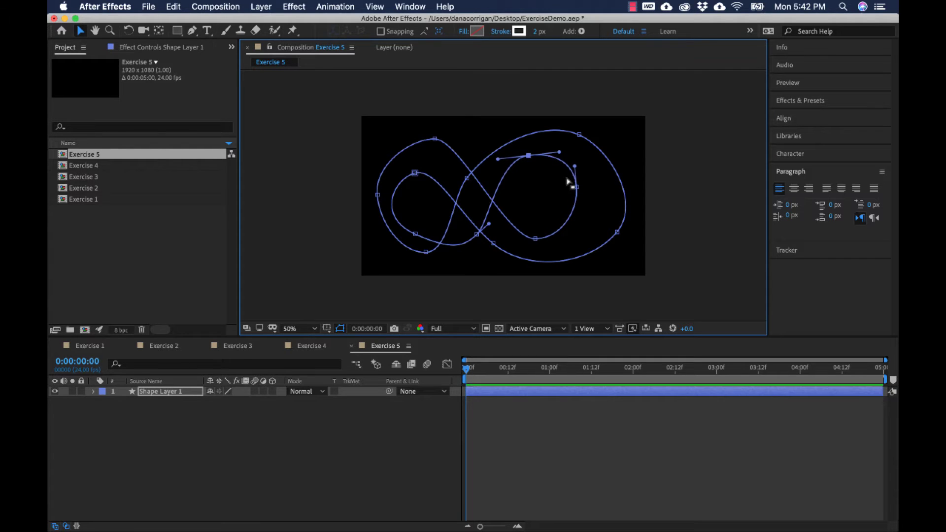
left_click_drag(577, 188, 585, 188)
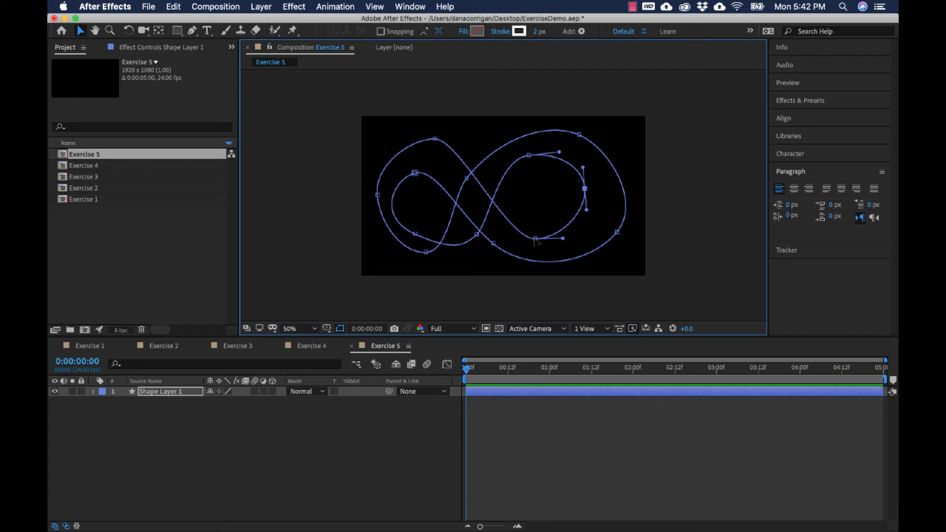
left_click_drag(536, 239, 581, 242)
left_click_drag(514, 245, 499, 245)
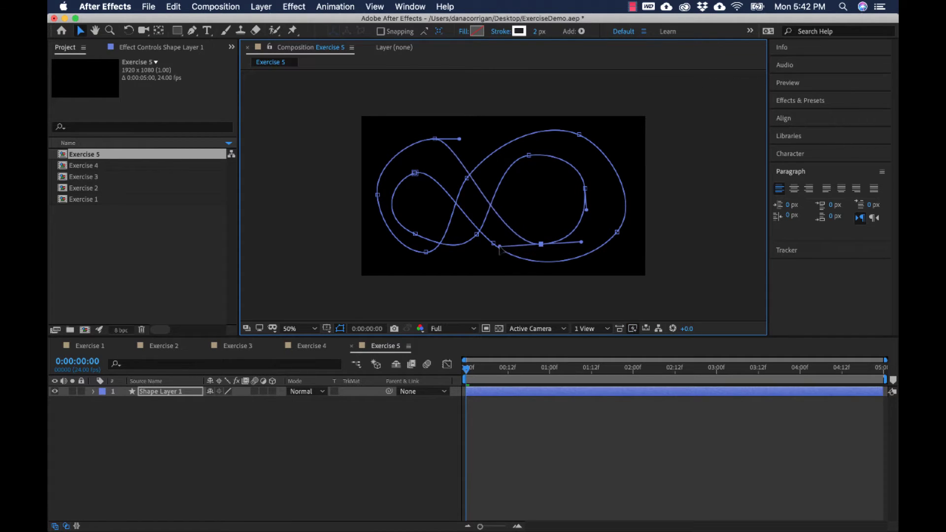
left_click_drag(459, 138, 514, 139)
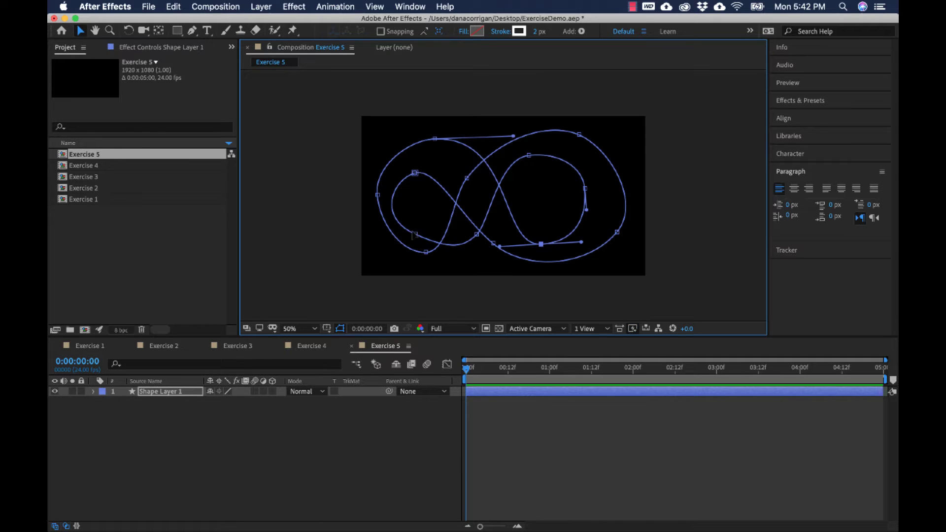
Step: Enlarge the lower-left loop by moving its bottom-left point down and outward, and steepen the curve handles at the lower crossing point
left_click_drag(415, 235, 399, 262)
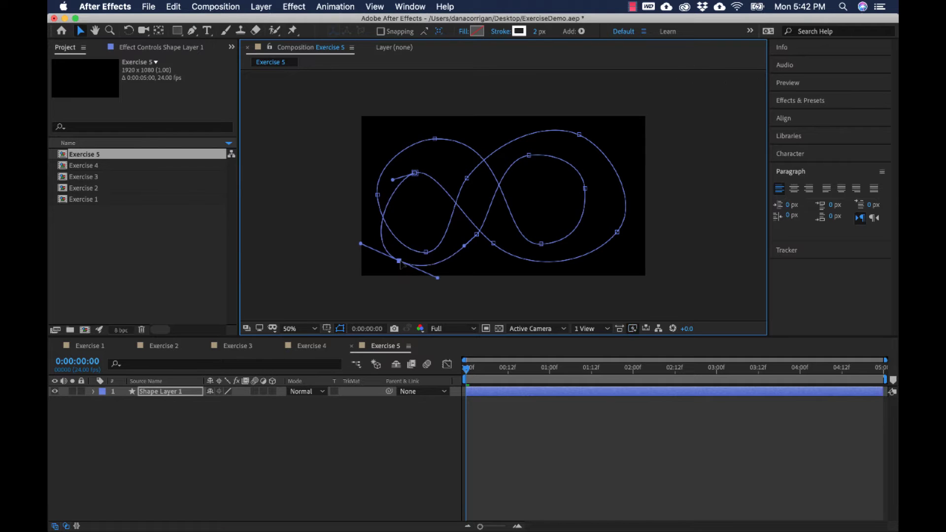
left_click(477, 234)
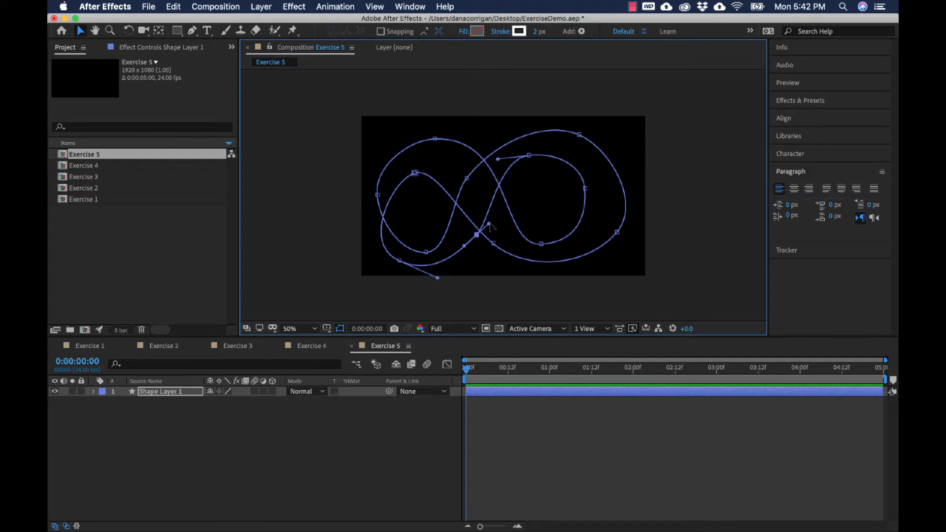
left_click_drag(489, 223, 497, 208)
left_click_drag(466, 248, 462, 255)
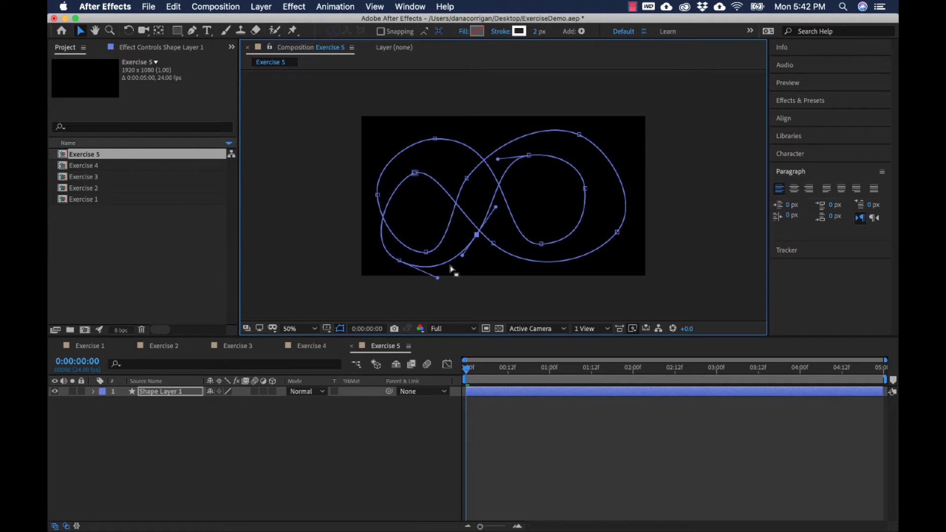
left_click(438, 277)
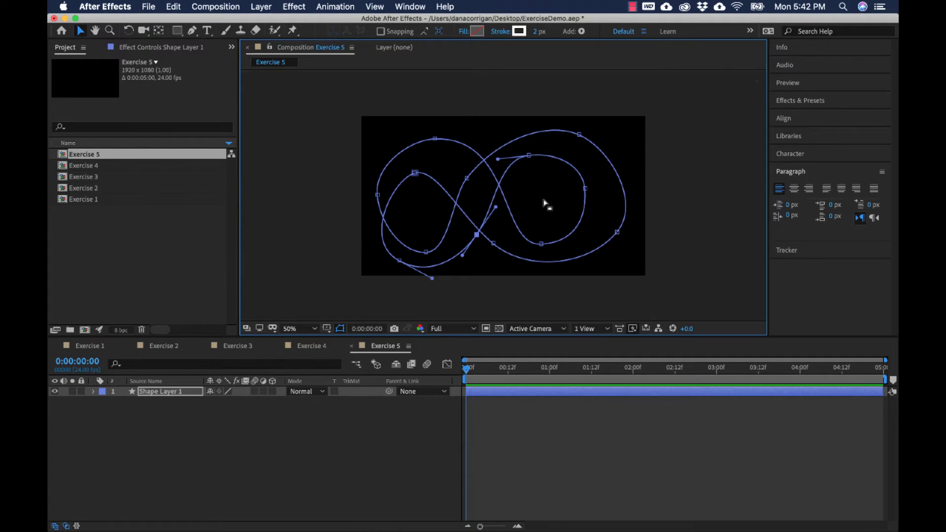
Step: Nudge the bottom point of the inner right loop slightly outward to the right and deselect the path
left_click(542, 244)
left_click_drag(541, 244, 543, 244)
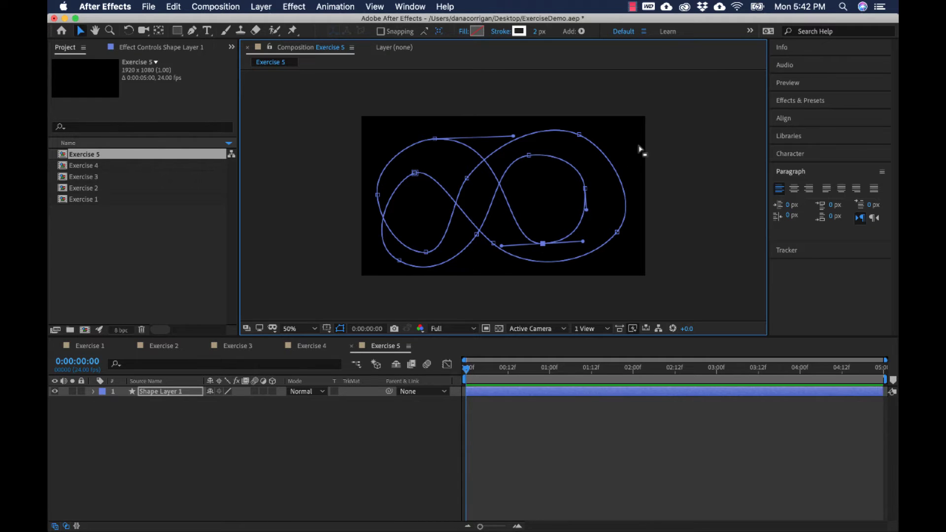
left_click(655, 140)
left_click(678, 134)
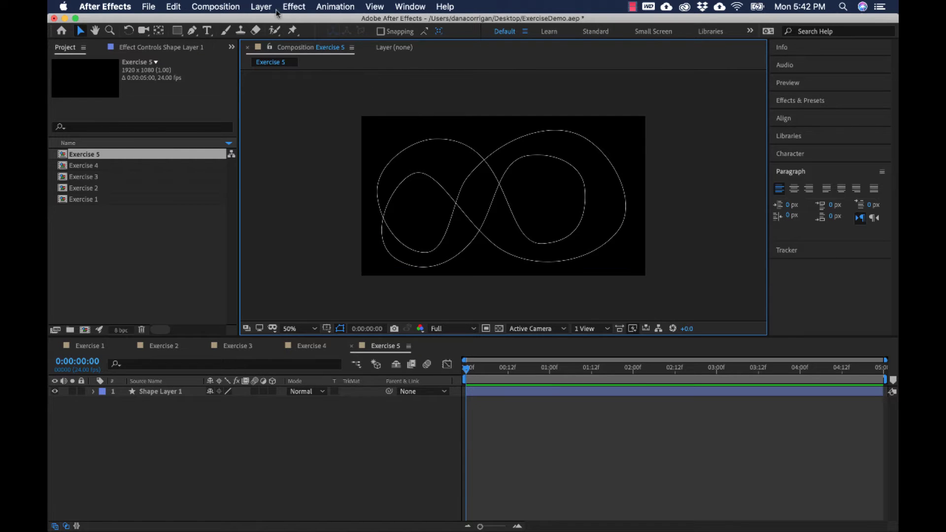
left_click(262, 7)
mouse_move(268, 21)
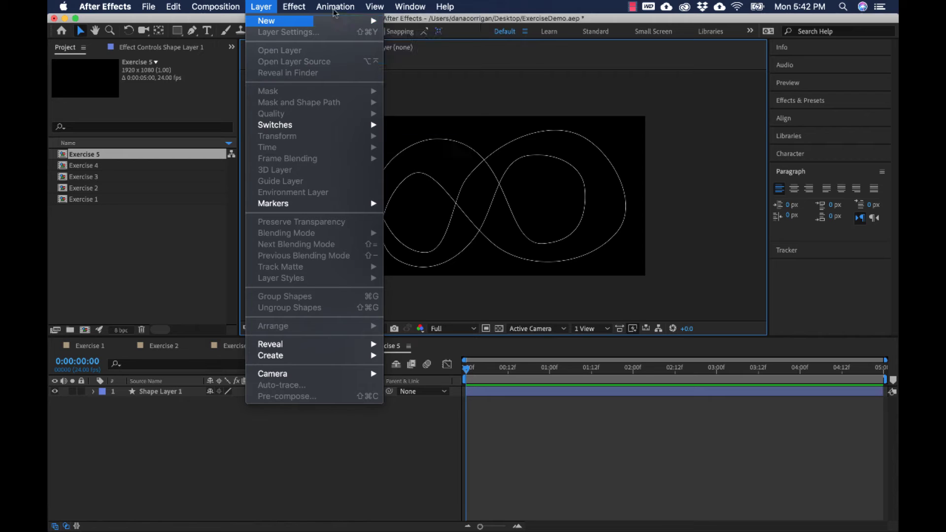
left_click(211, 471)
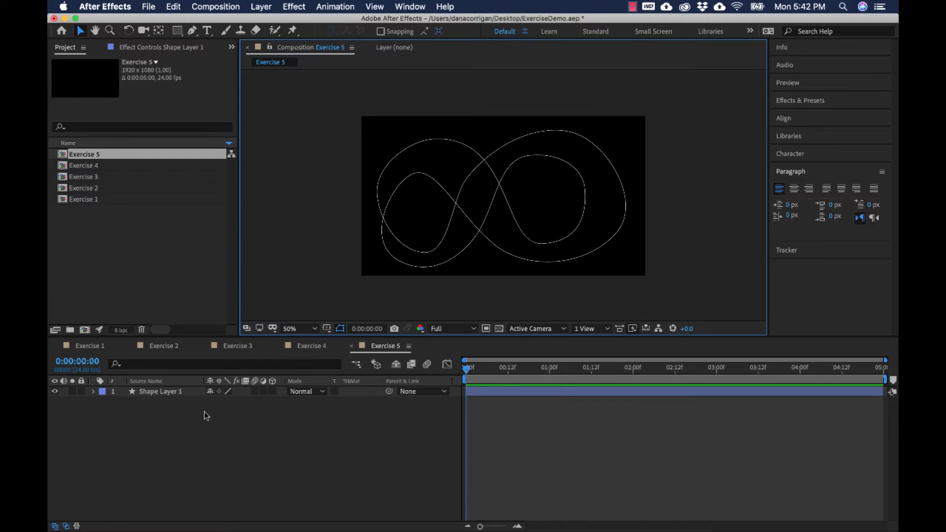
Step: Examine the drawn path's layer contents down to its path, stroke, fill and transform properties
left_click(168, 393)
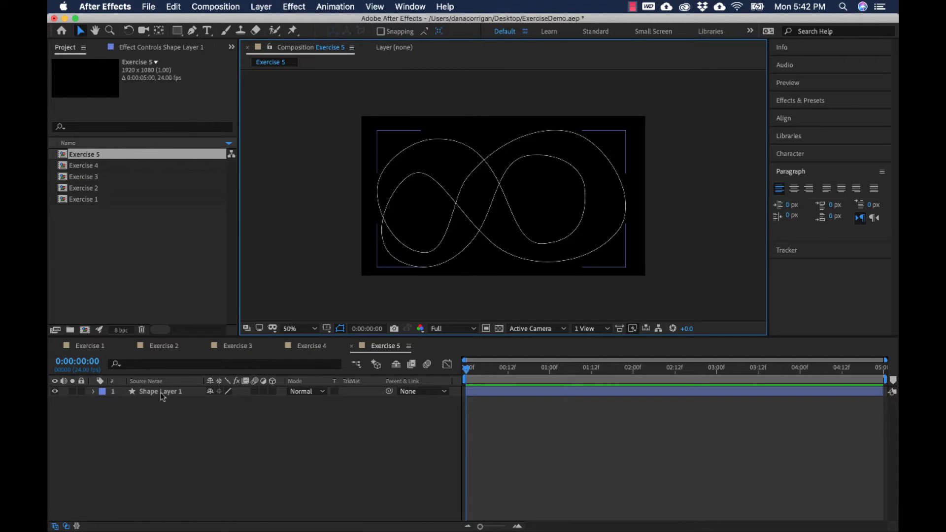
left_click(163, 391)
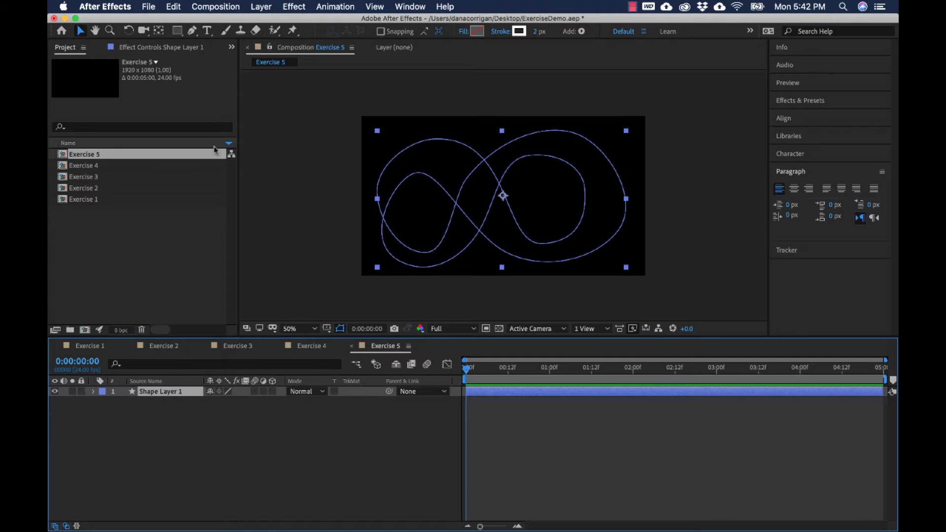
left_click(192, 30)
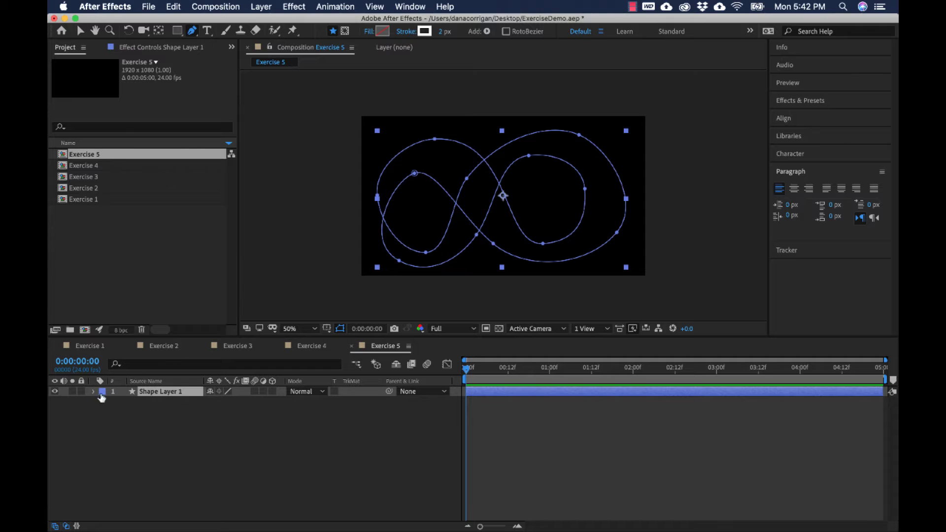
left_click(93, 391)
left_click(104, 402)
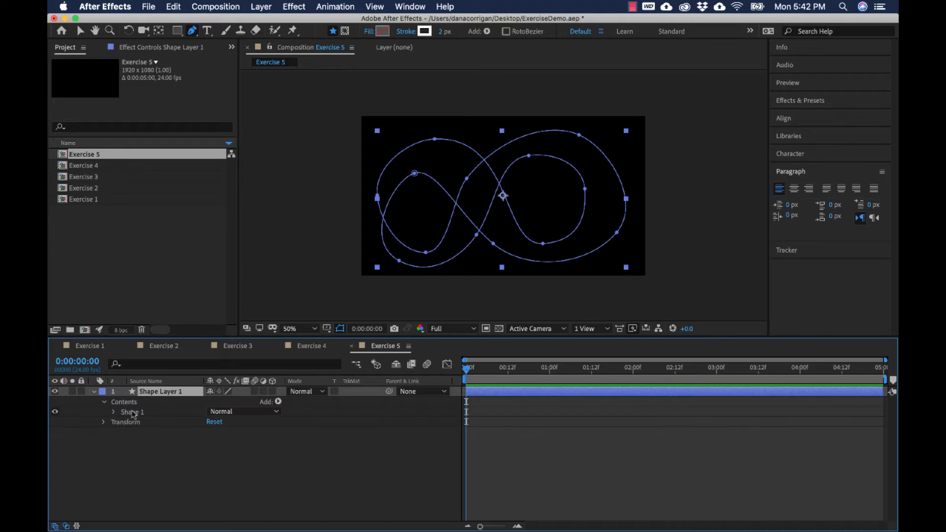
left_click(115, 412)
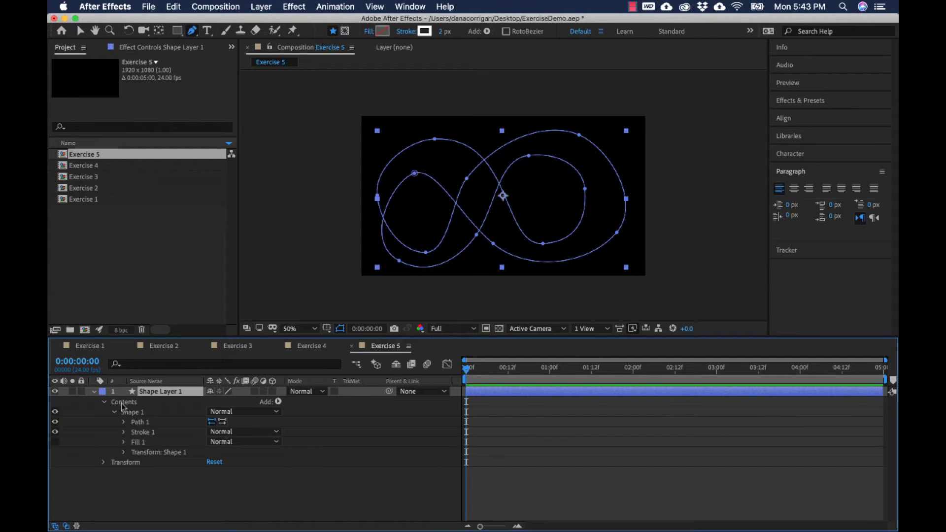
left_click(115, 412)
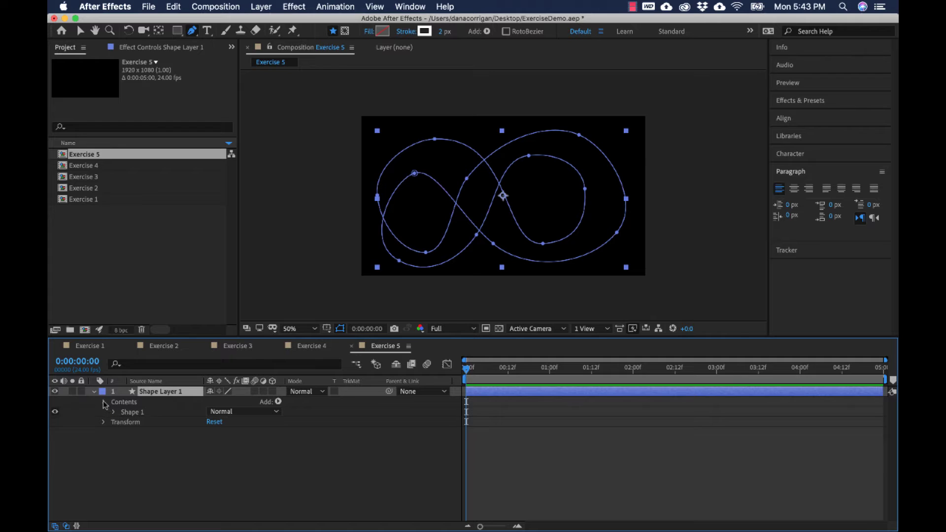
left_click(104, 402)
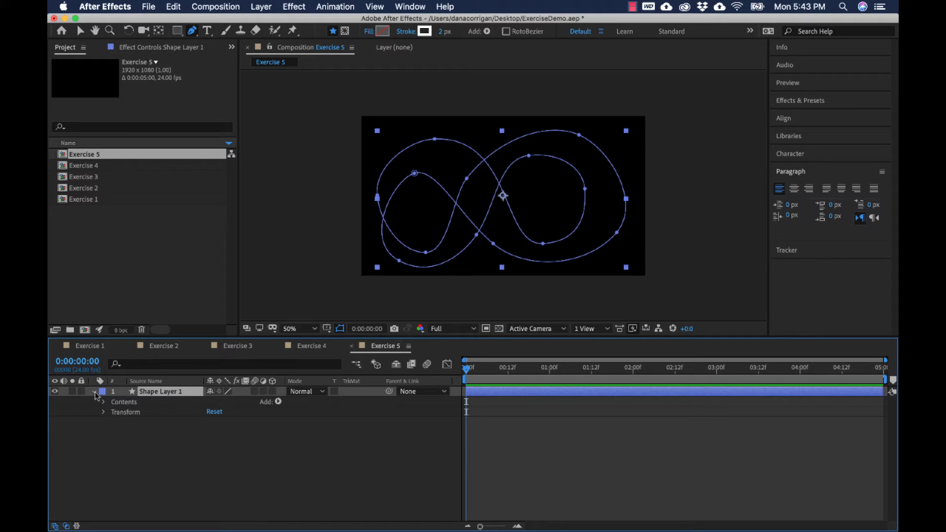
left_click(95, 392)
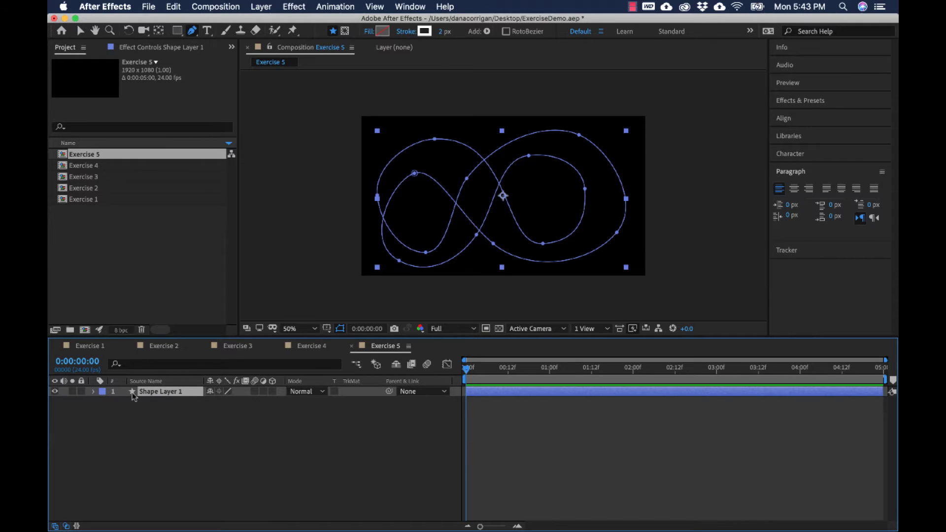
Step: Rename the looping path's shape layer as Guide
right_click(154, 393)
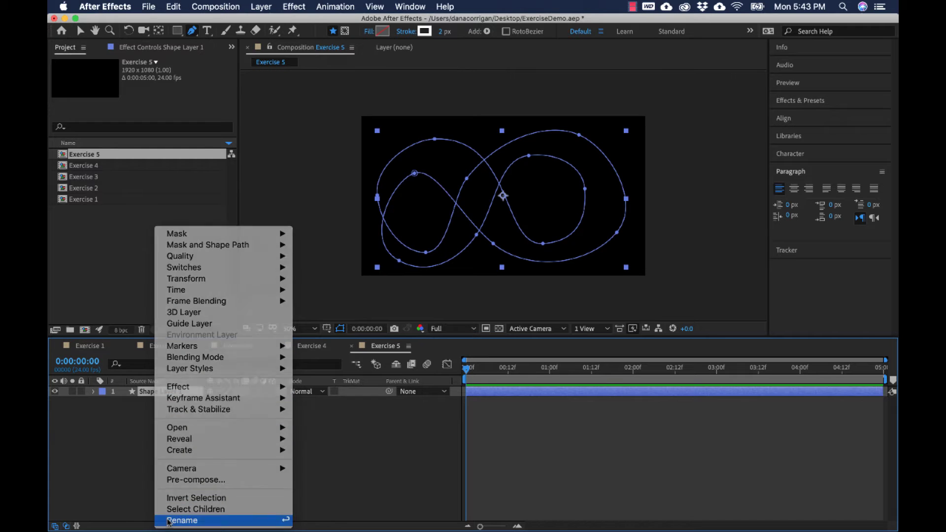
left_click(181, 520)
type("Guide")
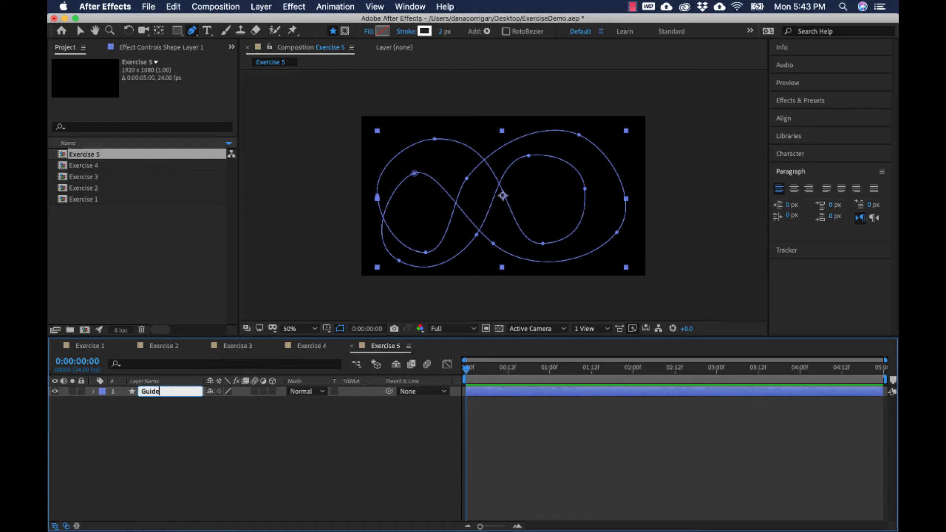
key("Return")
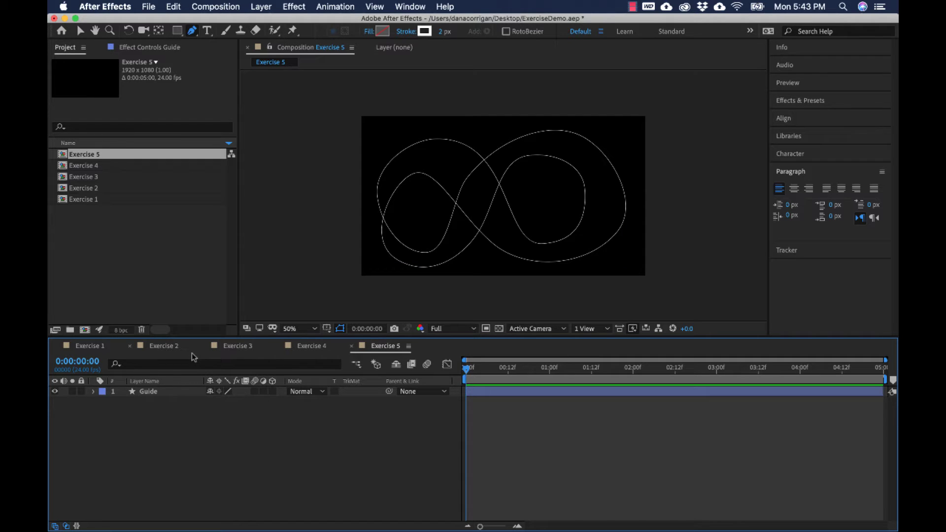
left_click(261, 6)
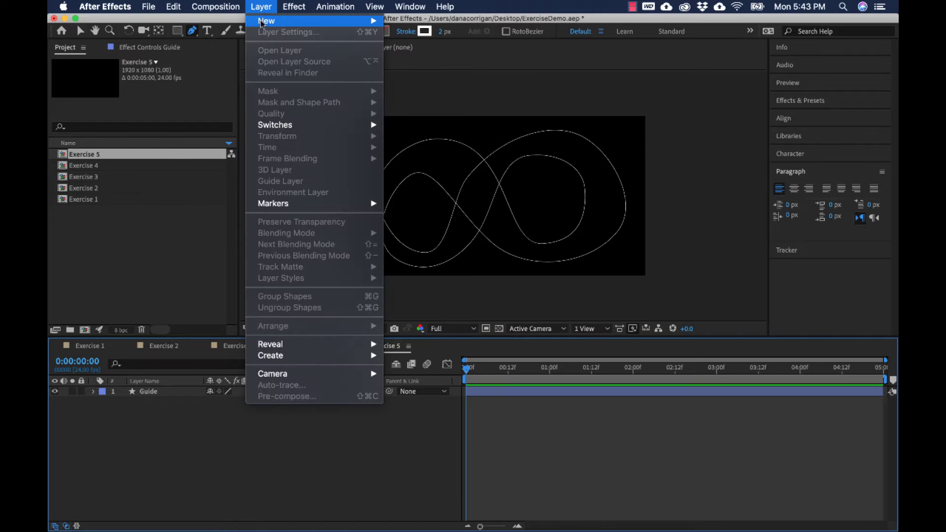
mouse_move(264, 22)
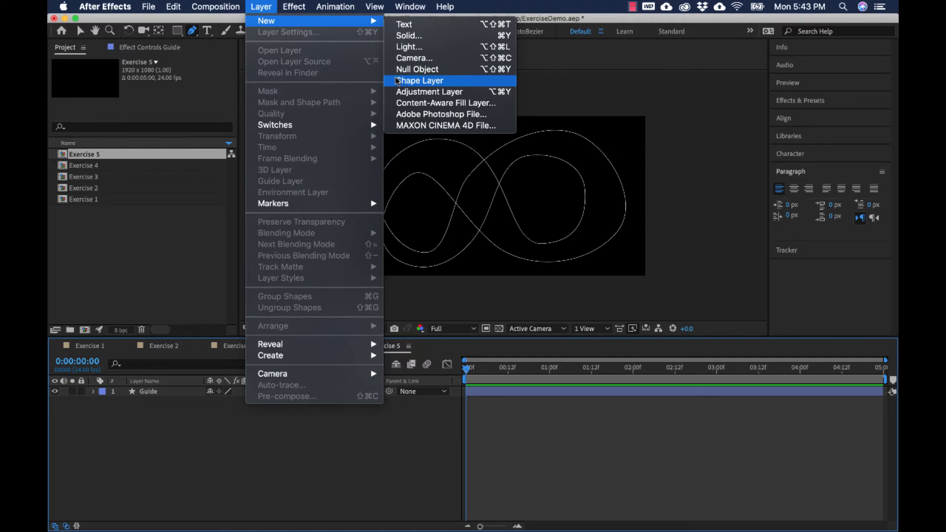
left_click(262, 8)
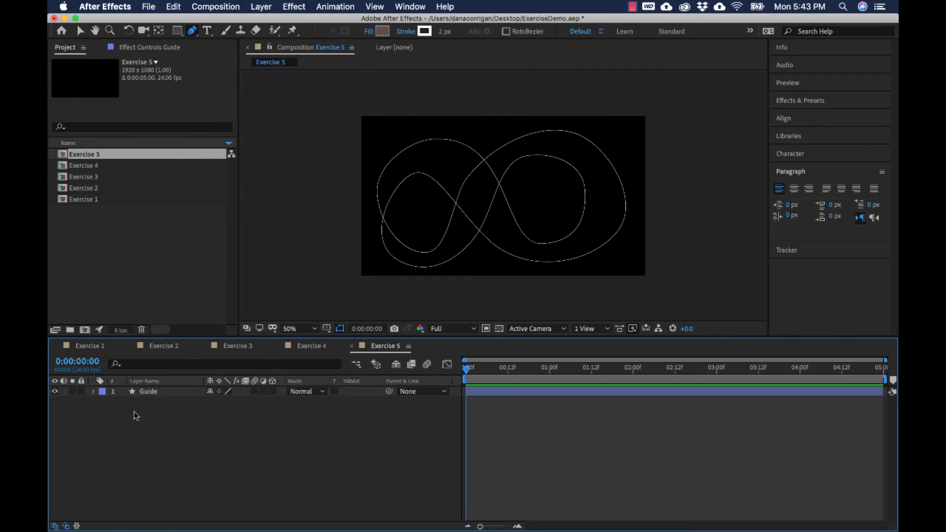
Step: Draw a small circle on a new shape layer inside the left loops with the Ellipse tool
left_click(147, 393)
left_click(177, 31)
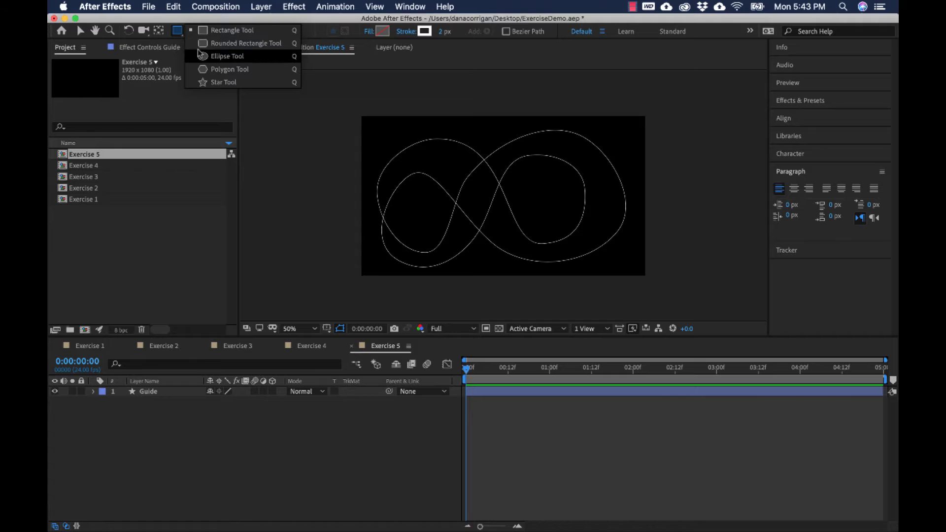
left_click(201, 56)
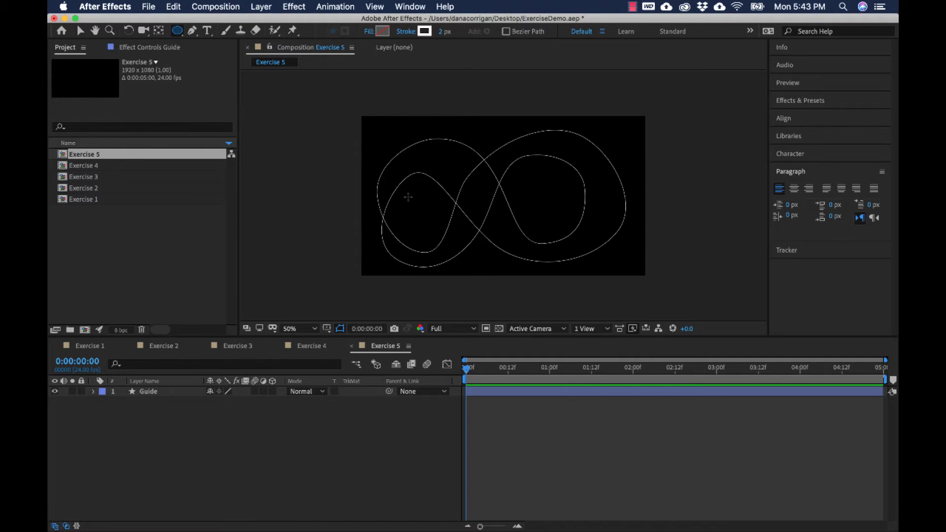
left_click(409, 197)
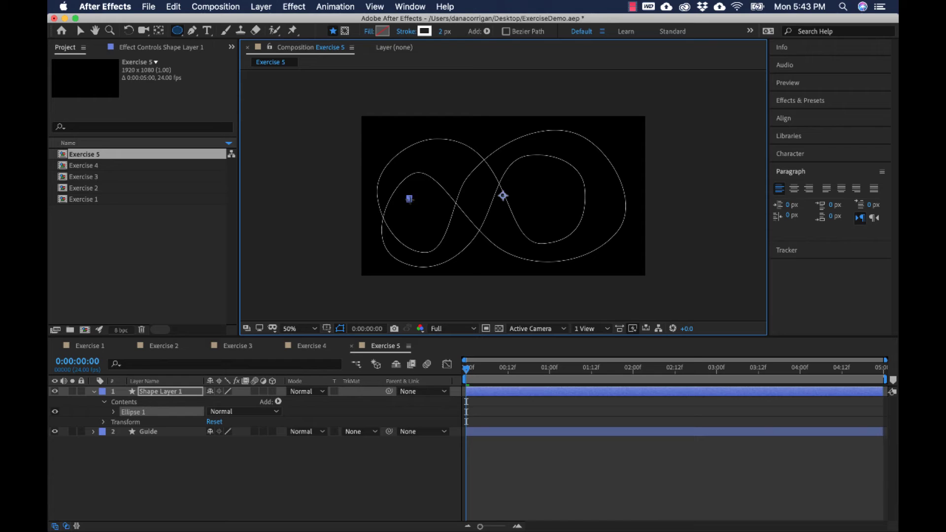
left_click_drag(415, 204, 420, 209)
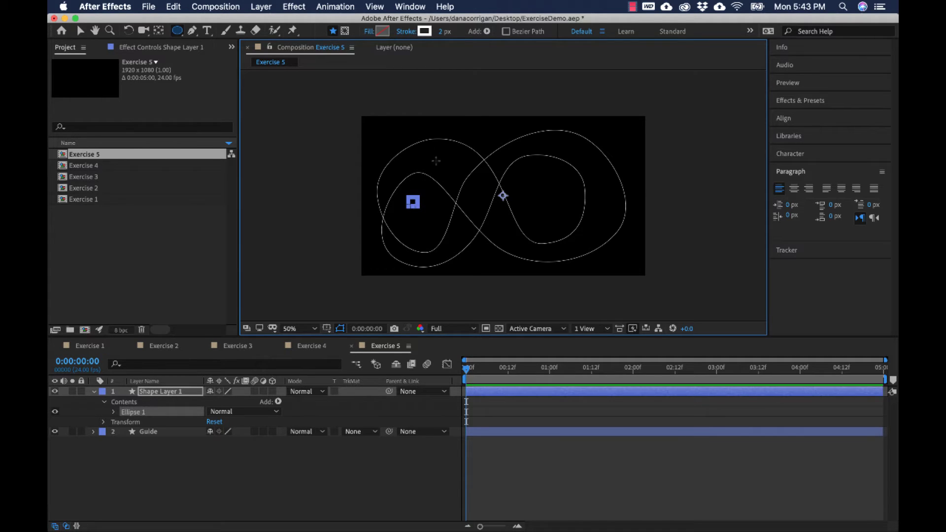
Step: Give the circle a solid light-blue fill, set its stroke width to 0 px and deselect it
left_click(383, 31, "alt")
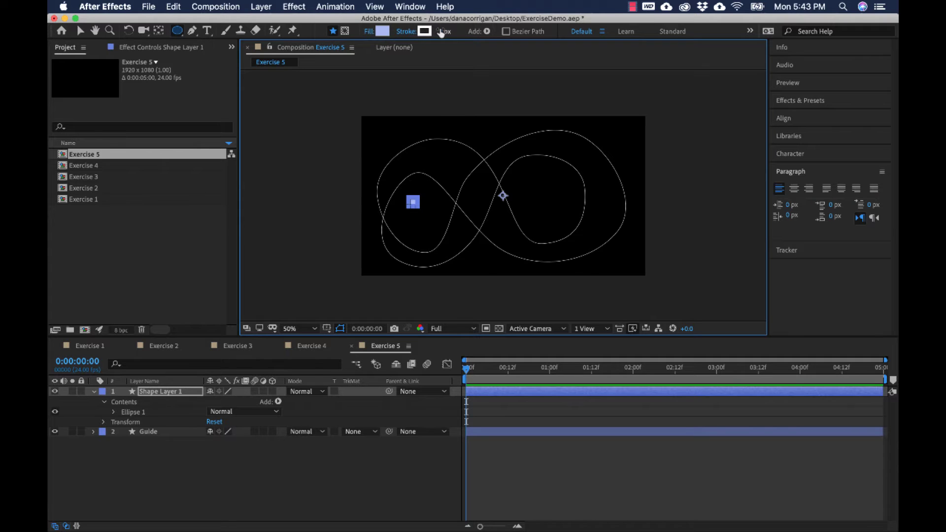
left_click(444, 32)
type("0")
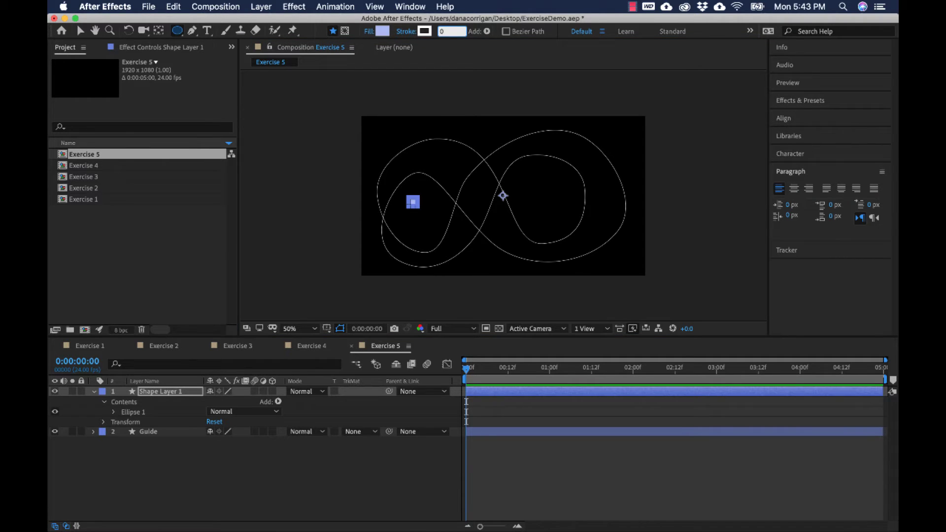
key("Return")
key("v")
left_click(337, 161)
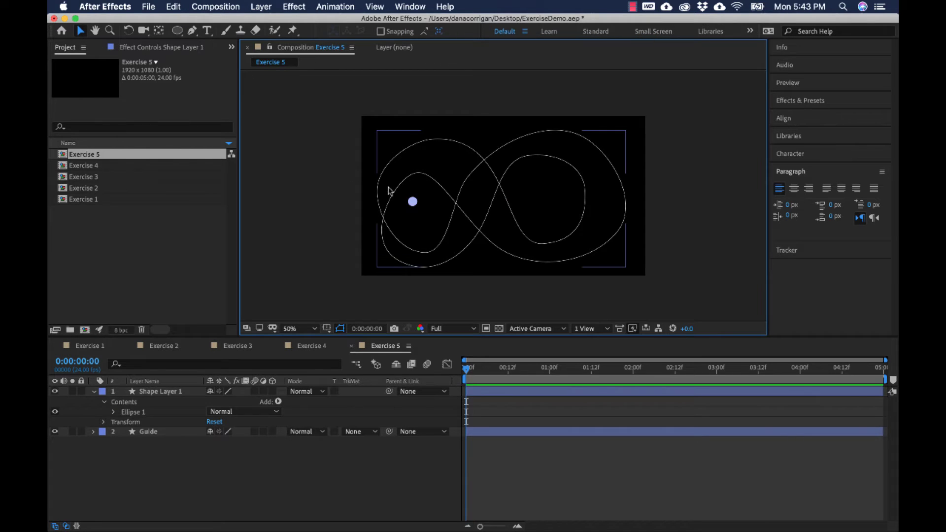
Step: Move the circle layer's anchor point from the composition's centre to the circle's centre
left_click(413, 203)
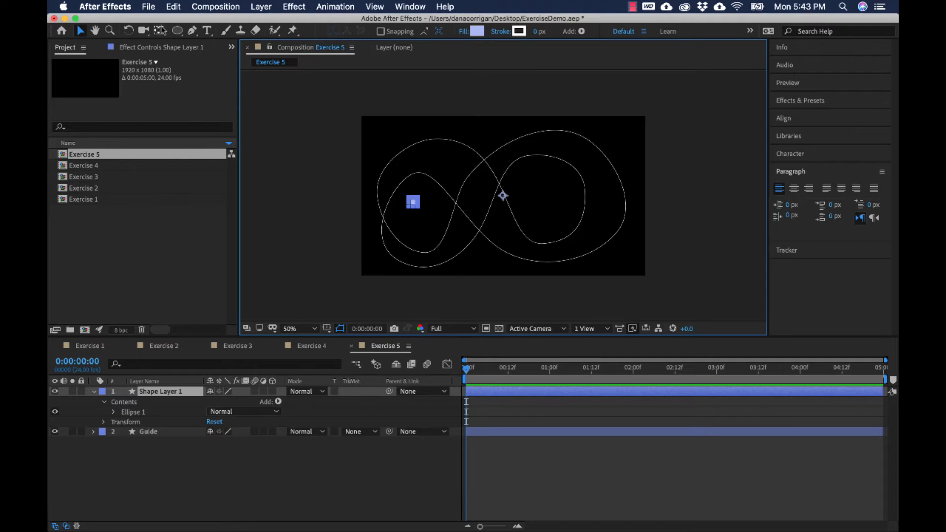
left_click(160, 31)
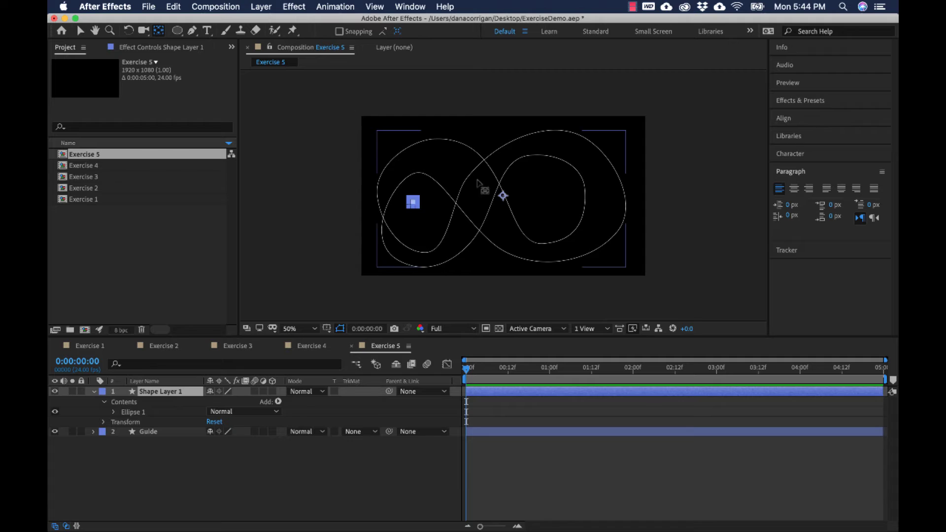
left_click(502, 196)
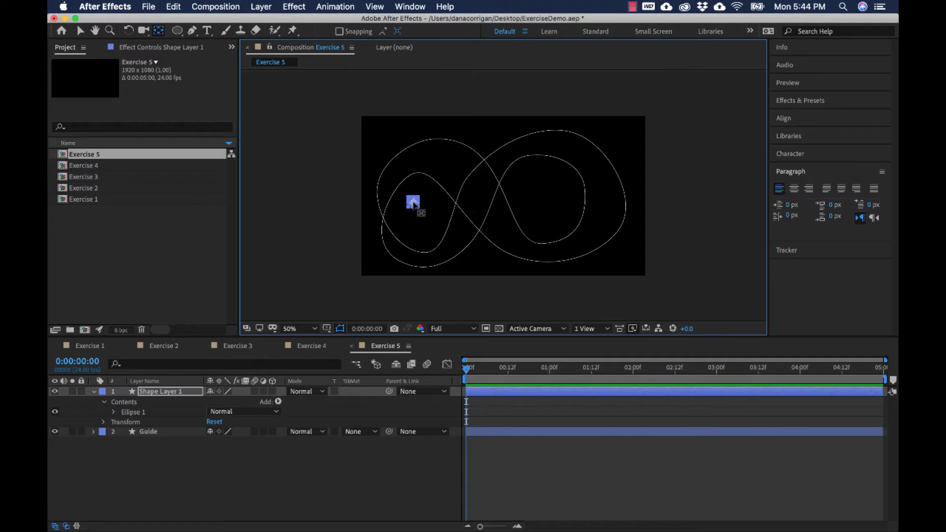
Step: Rename the circle's shape layer as Circle and collapse its contents group
left_click(181, 393)
key("Return")
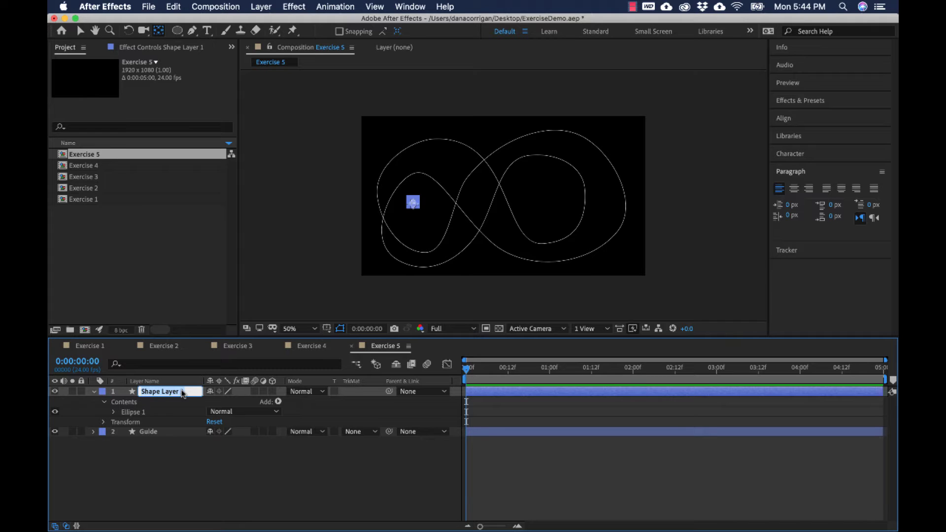
type("Circle")
key("Return")
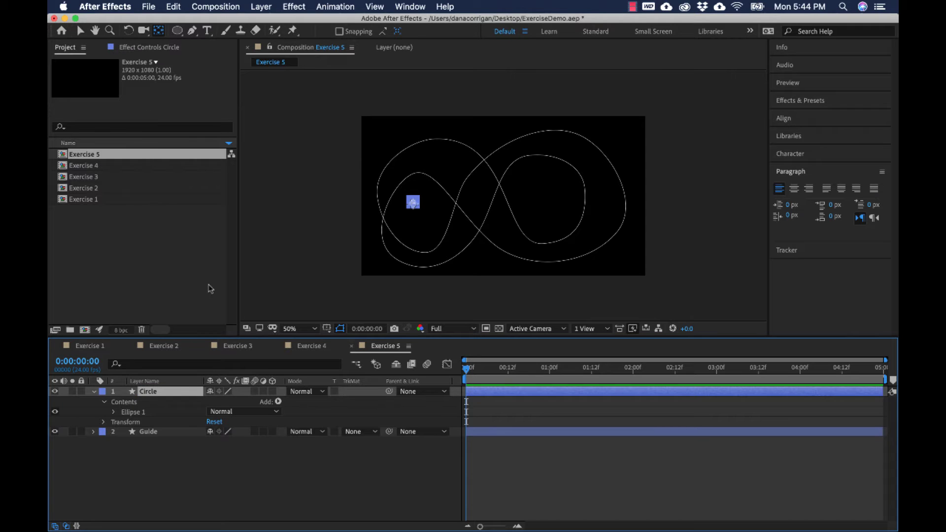
left_click(104, 402)
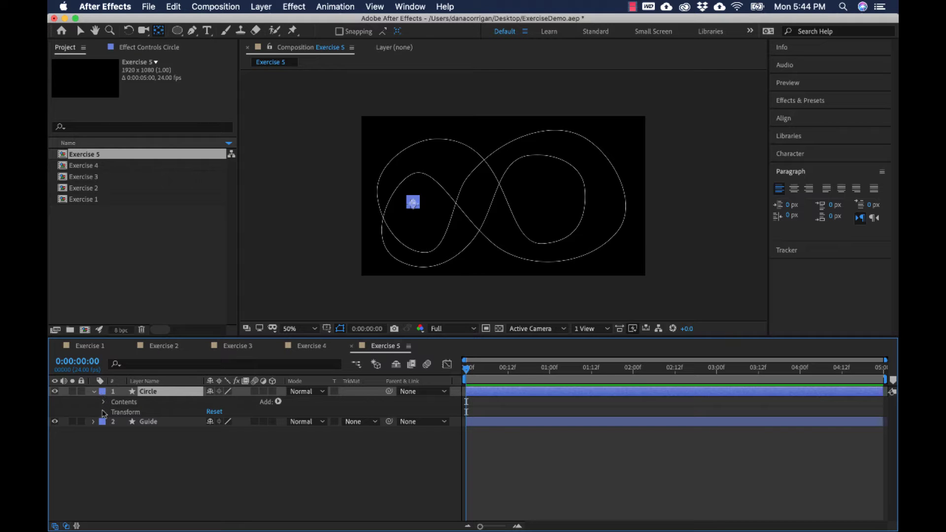
Step: Move the circle onto the guide curve near the composition's centre and shift its anchor point to about -610, 42
left_click(104, 412)
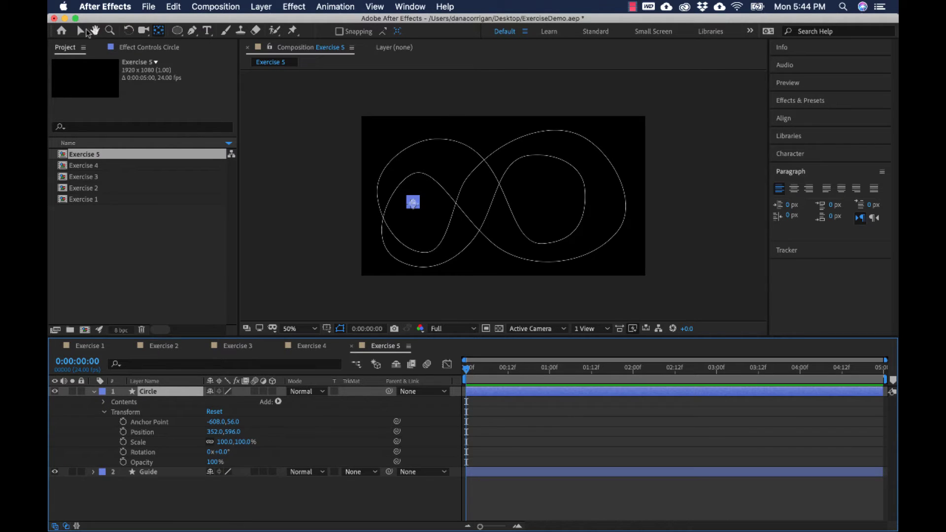
left_click(80, 30)
key("period")
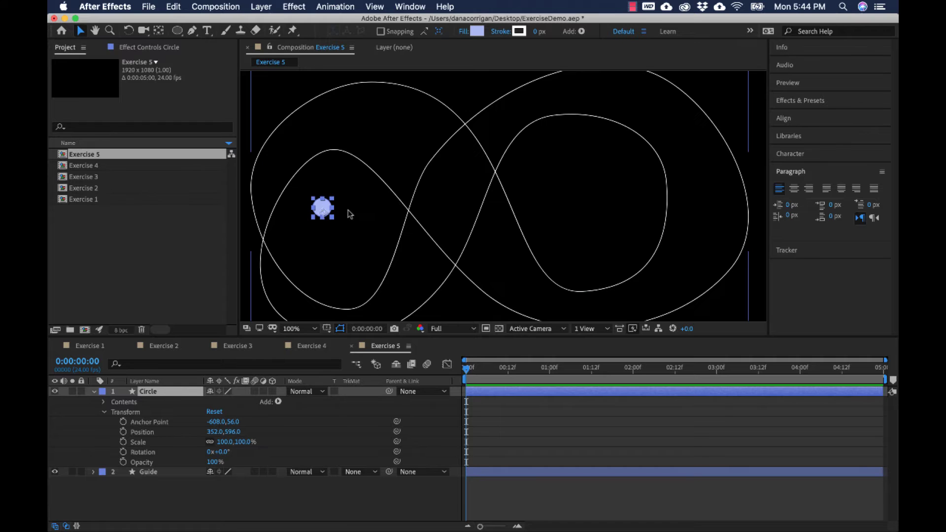
left_click_drag(325, 210, 526, 220)
key("y")
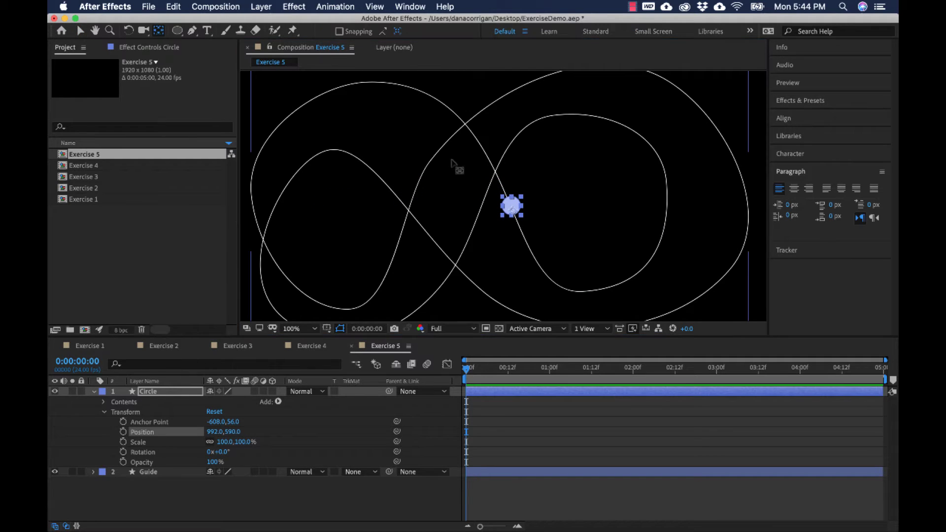
left_click_drag(514, 213, 513, 206)
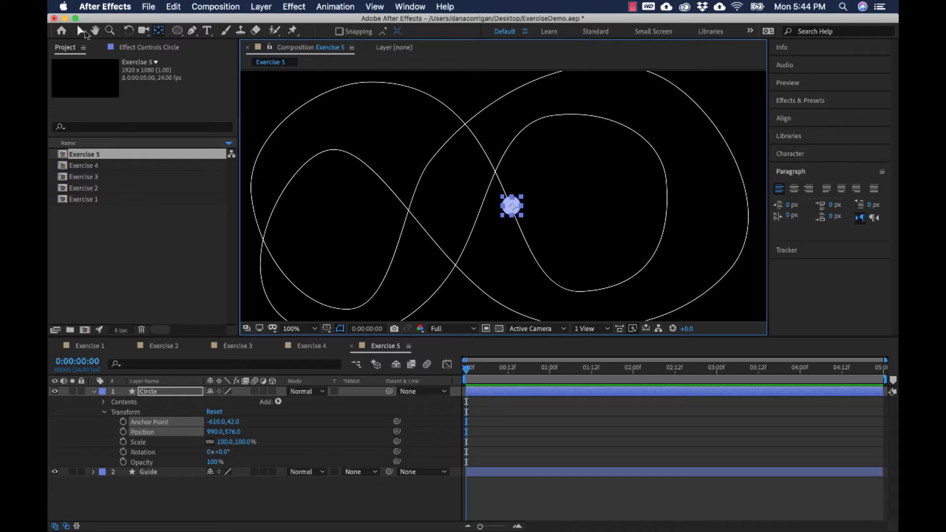
Step: Move the circle to the top of the guide's right inner loop, at about 1200, 270
left_click(81, 31)
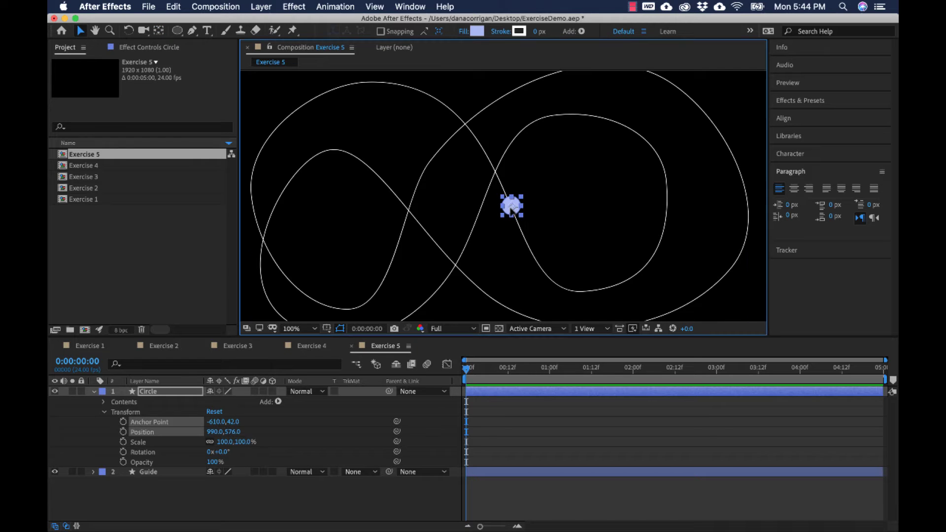
left_click_drag(512, 207, 575, 118)
key("space")
left_click_drag(583, 156, 586, 165)
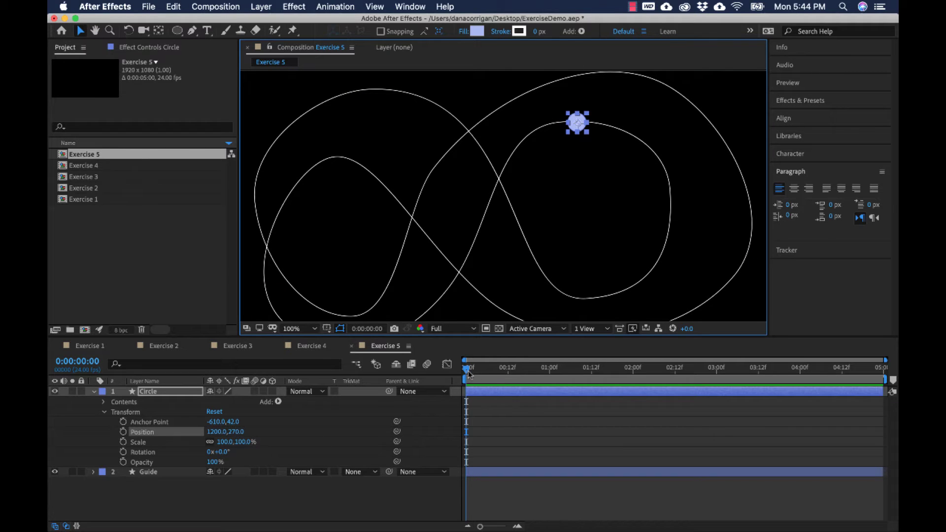
Step: Start animating the circle's Position with a first keyframe at 0:00:00:04
left_click(468, 374)
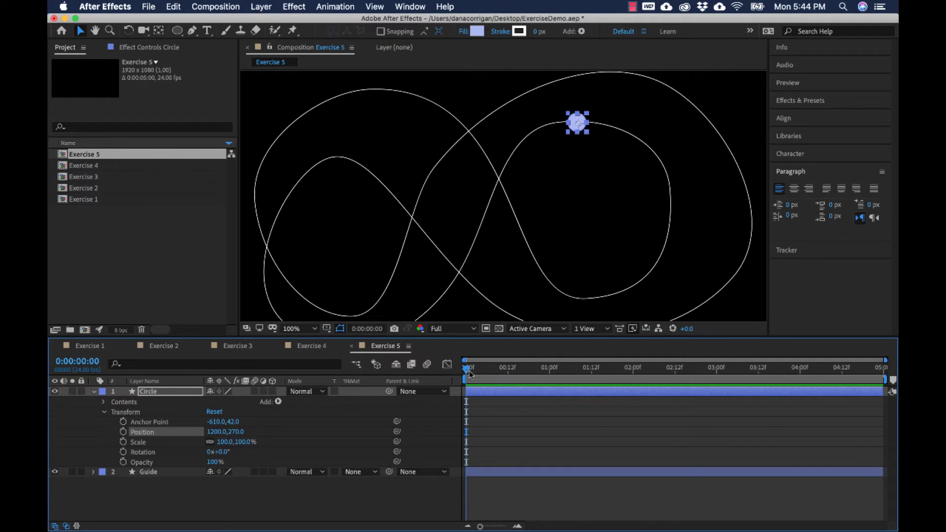
left_click_drag(470, 374, 486, 375)
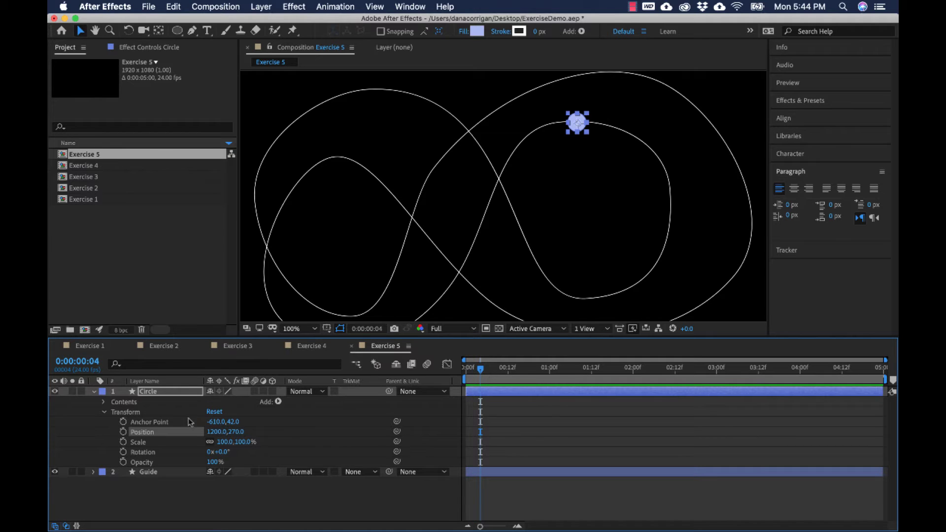
left_click(123, 432)
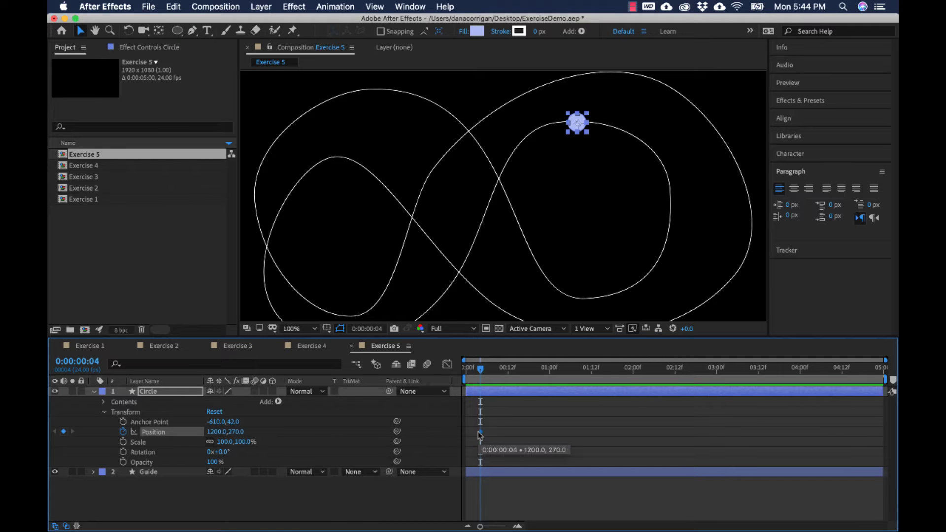
Step: At 0:00:00:12, place the circle on the lower-right side of the right inner loop, at about 1488, 714
left_click(488, 373)
left_click_drag(488, 373, 510, 371)
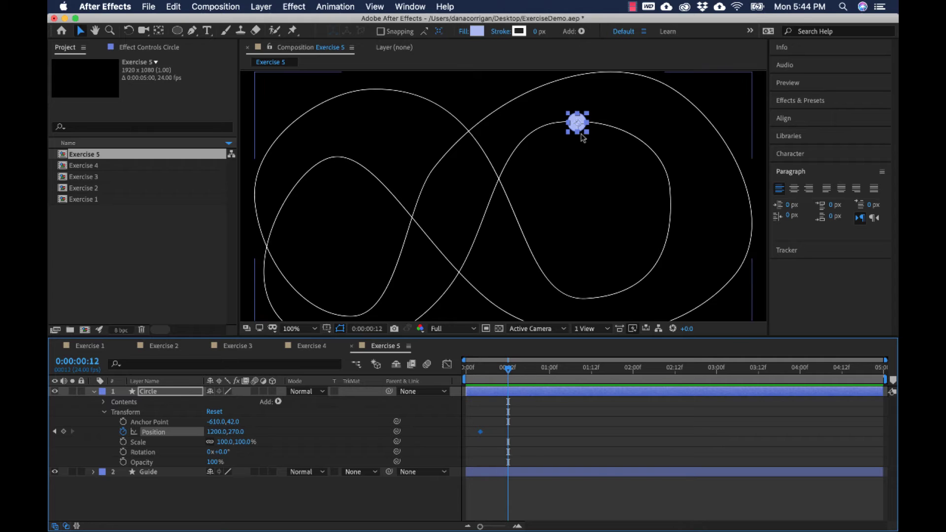
left_click_drag(580, 127, 662, 254)
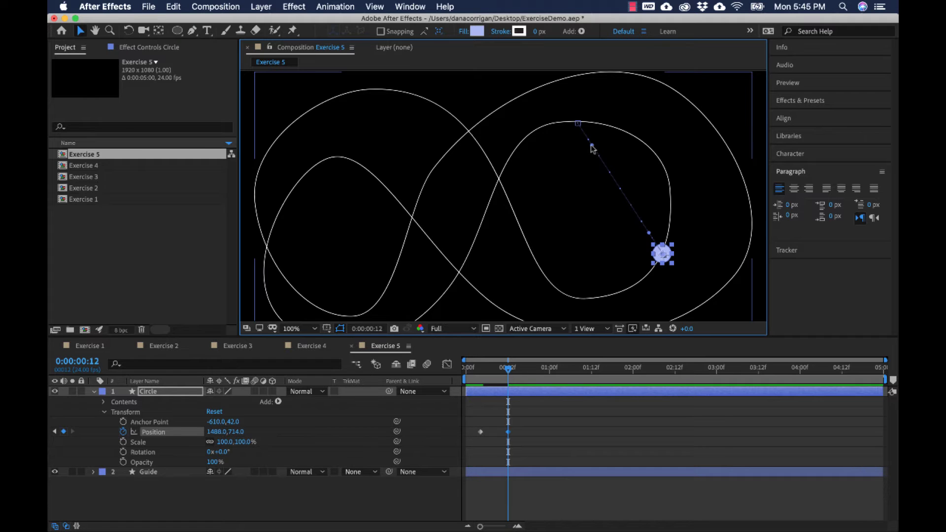
Step: Bend the motion path between the first two keyframes with its handles so it follows the right inner loop
left_click_drag(592, 149, 653, 121)
left_click_drag(578, 123, 579, 121)
left_click_drag(650, 233, 687, 176)
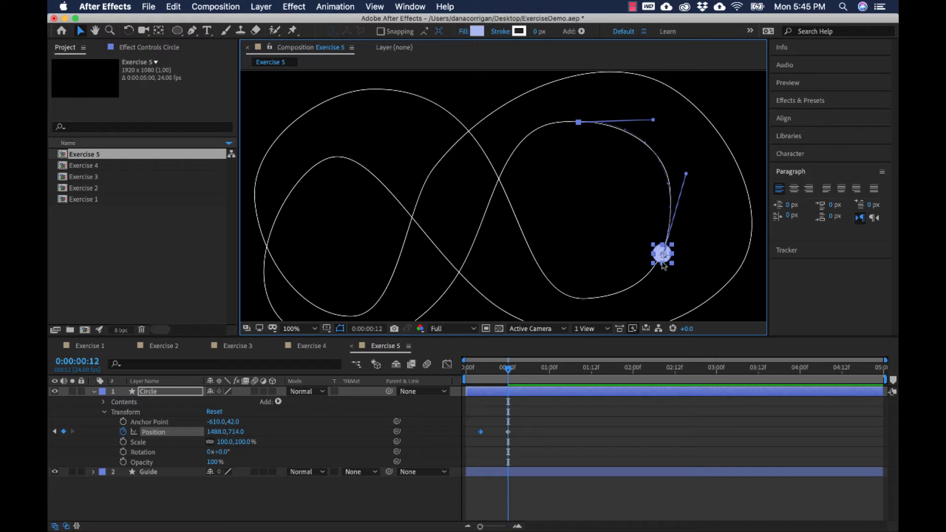
Step: Shift the circle's second Position keyframe a few frames past 0:00:00:12
left_click_drag(509, 371, 523, 373)
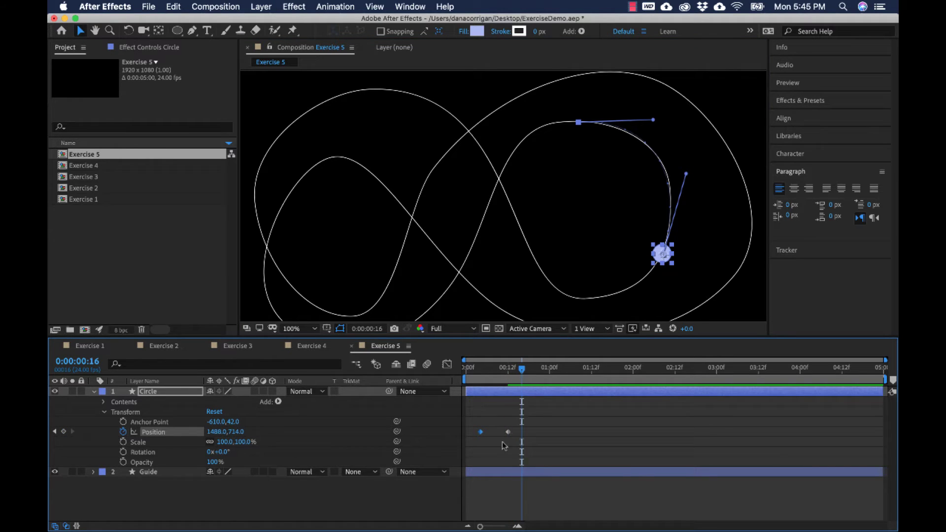
left_click_drag(510, 432, 517, 432)
left_click_drag(512, 433, 510, 435)
Step: At 0:00:01:00, place the circle at about 1022, 662 and curve the motion path around the loop's bottom with the Convert Vertex tool
left_click_drag(525, 371, 550, 369)
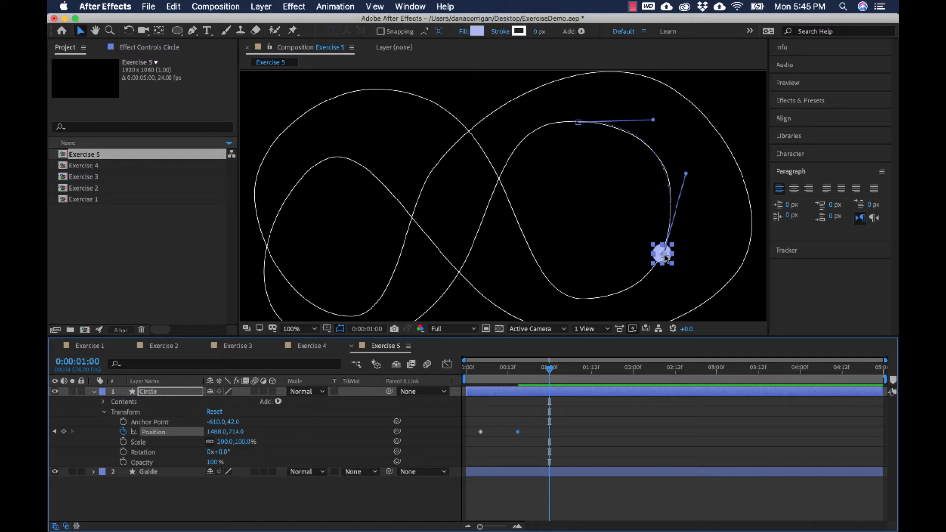
left_click_drag(662, 254, 525, 239)
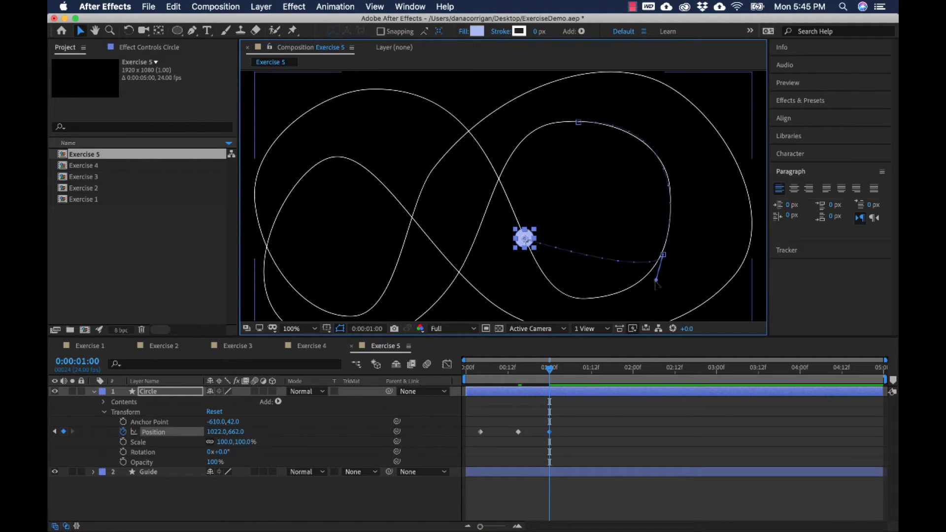
left_click_drag(656, 281, 646, 314)
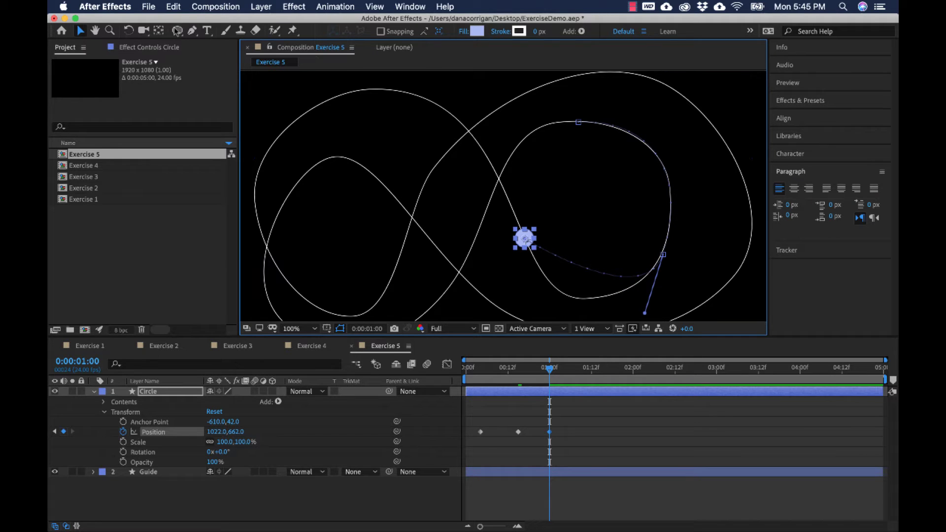
left_click_drag(190, 33, 225, 74)
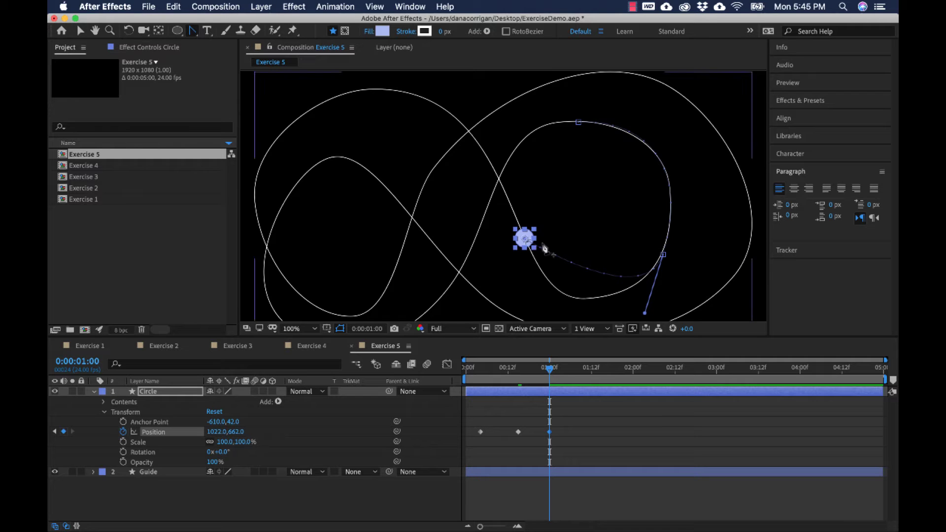
left_click_drag(527, 242, 546, 330)
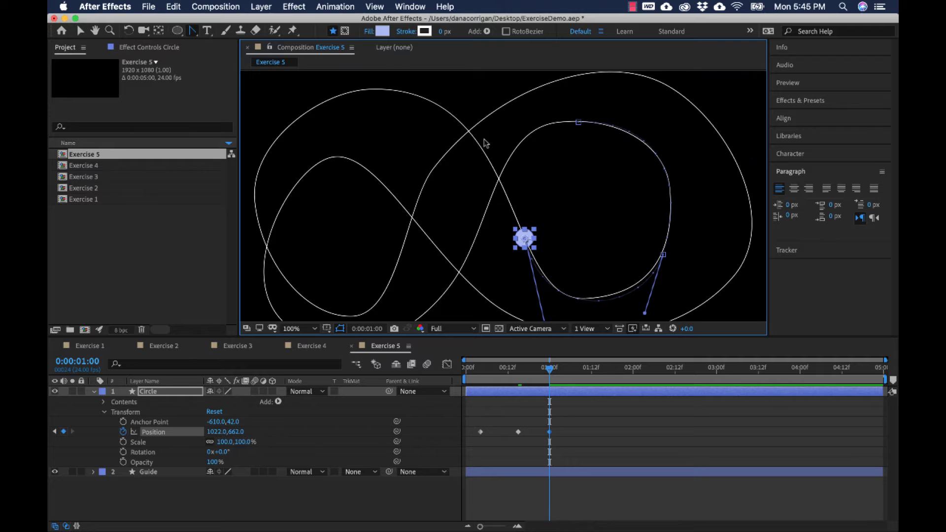
Step: Refine the second keyframe's point and direction handles so the motion path matches the right inner loop
left_click(191, 34)
left_click_drag(192, 34, 213, 56)
left_click(81, 31)
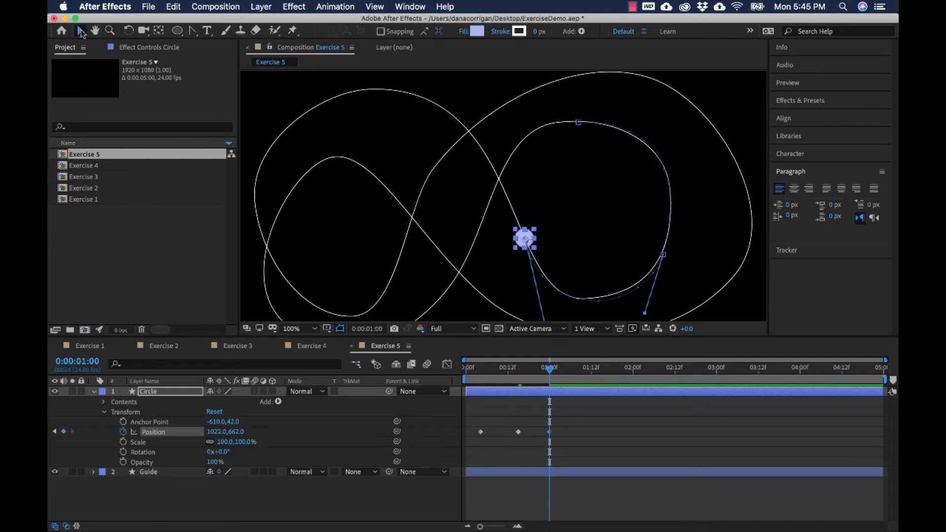
left_click_drag(646, 314, 634, 309)
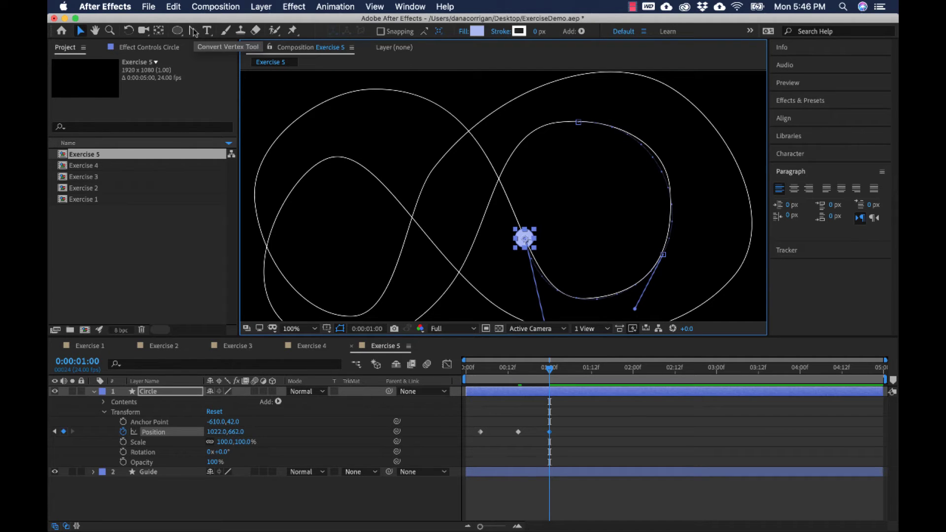
left_click_drag(664, 258, 696, 189)
left_click_drag(628, 318, 631, 311)
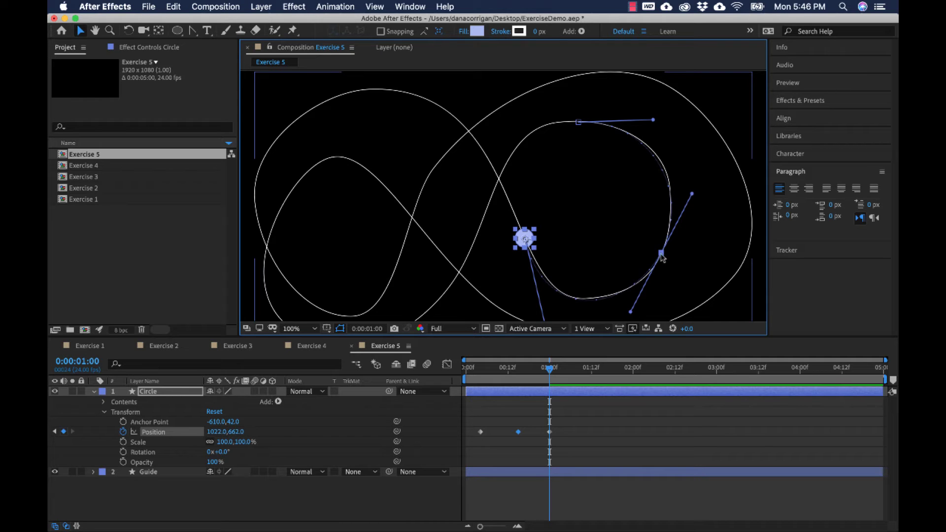
left_click_drag(663, 254, 664, 252)
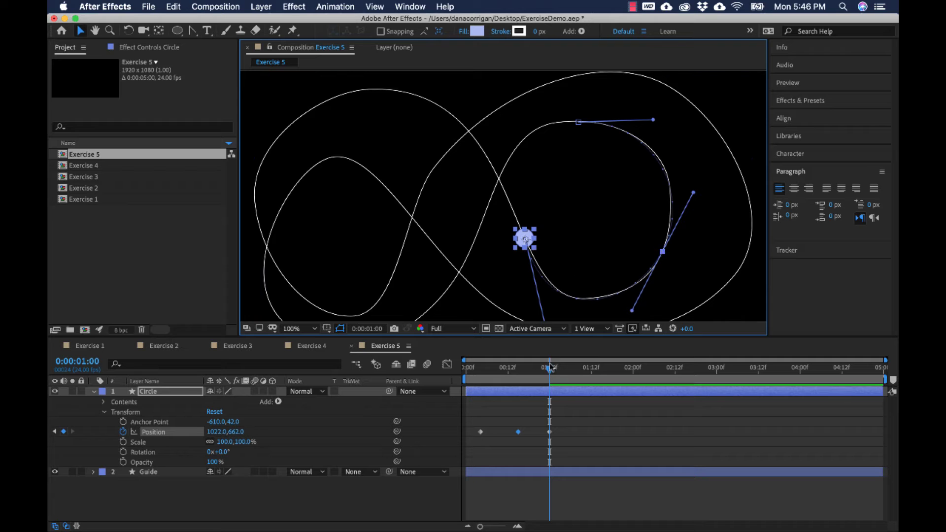
Step: At 0:00:01:10, place the circle on the left outer loop's upper edge at about 376, 180 and curve the motion path along the guide
left_click_drag(550, 369, 585, 371)
left_click_drag(528, 240, 431, 63)
left_click(192, 31)
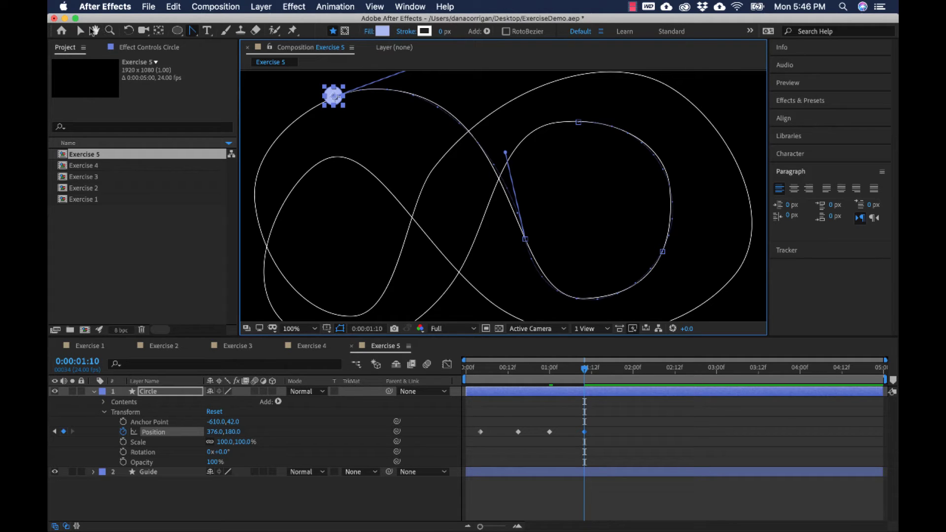
left_click(80, 31)
left_click_drag(454, 131, 461, 159)
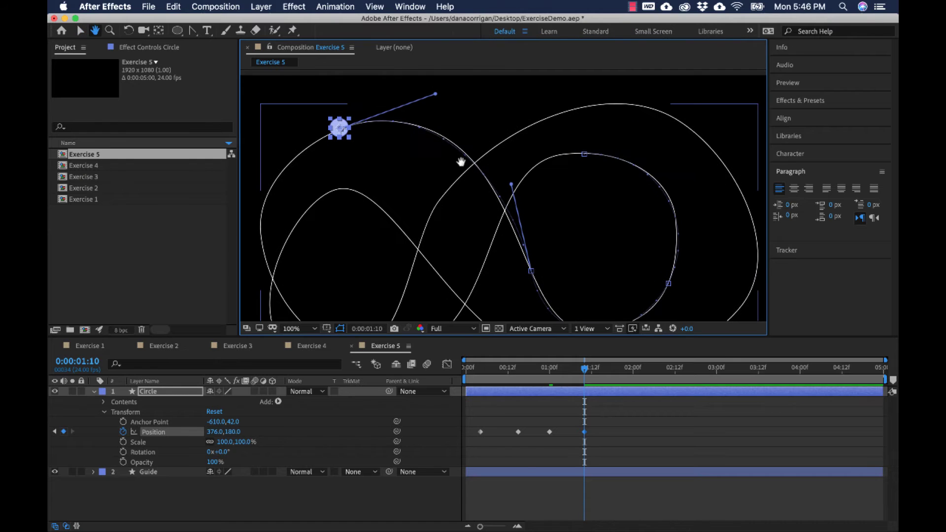
left_click_drag(511, 186, 512, 196)
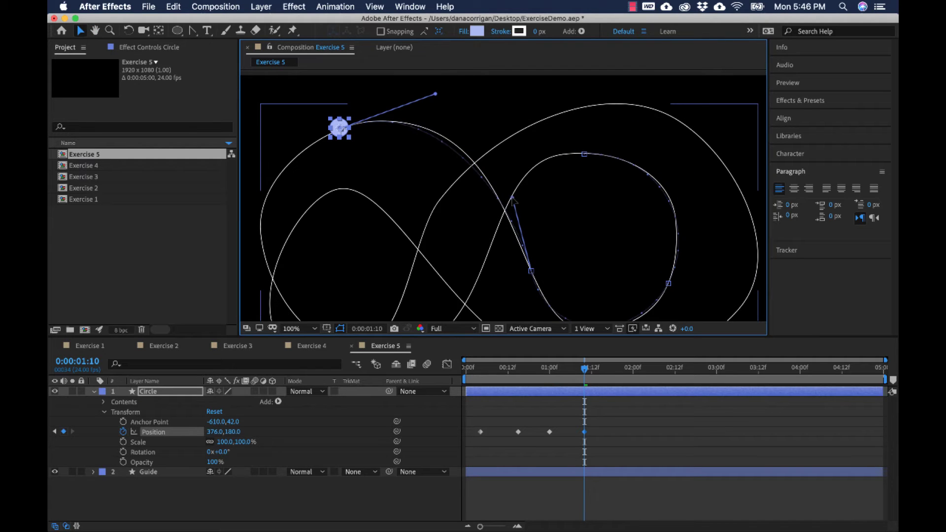
left_click_drag(436, 94, 439, 94)
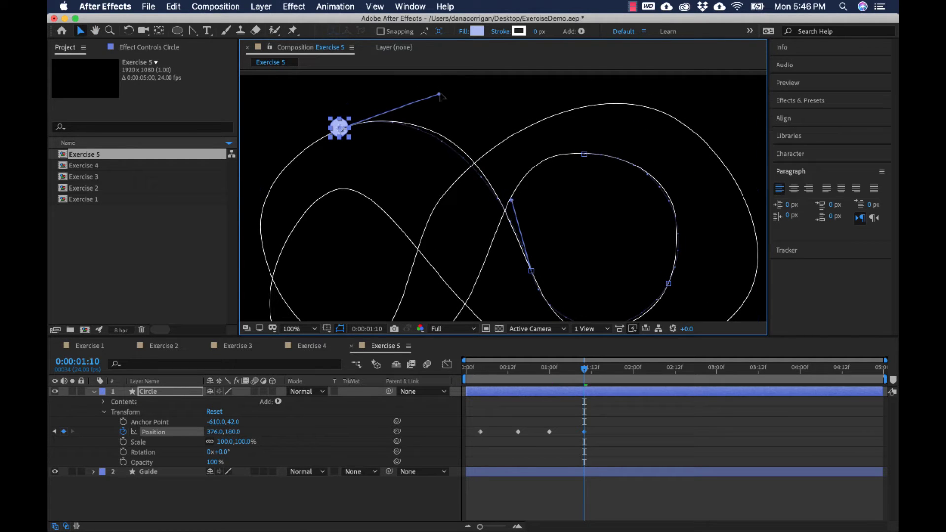
Step: Adjust the third keyframe's point and direction handles so the motion path fits the guide on both sides of it
key("h")
left_click_drag(525, 140, 522, 83)
key("v")
left_click(529, 212)
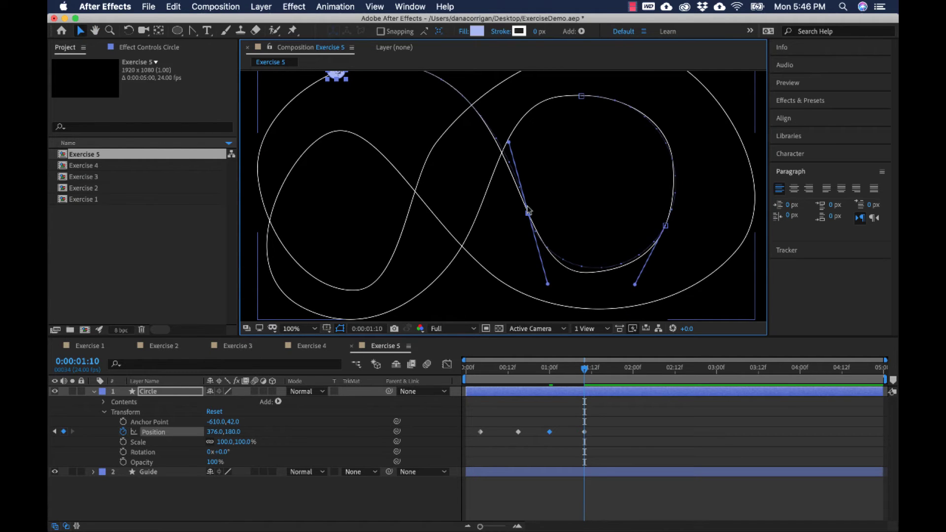
left_click_drag(548, 286, 548, 295)
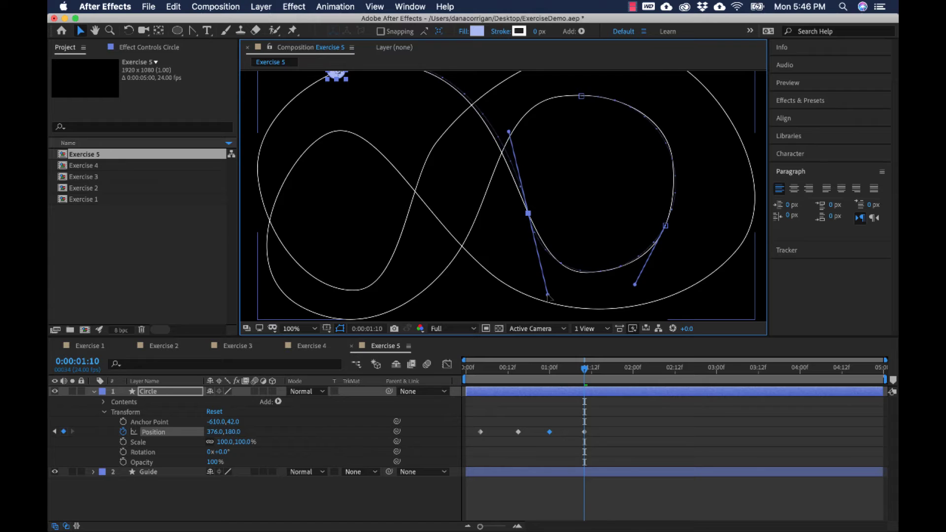
left_click_drag(528, 216, 531, 218)
left_click_drag(512, 137, 504, 141)
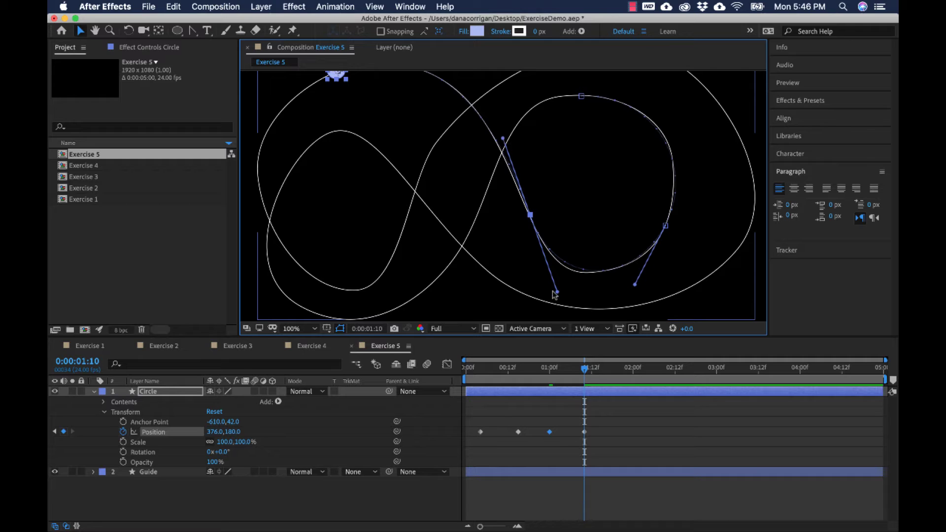
left_click_drag(557, 294, 557, 300)
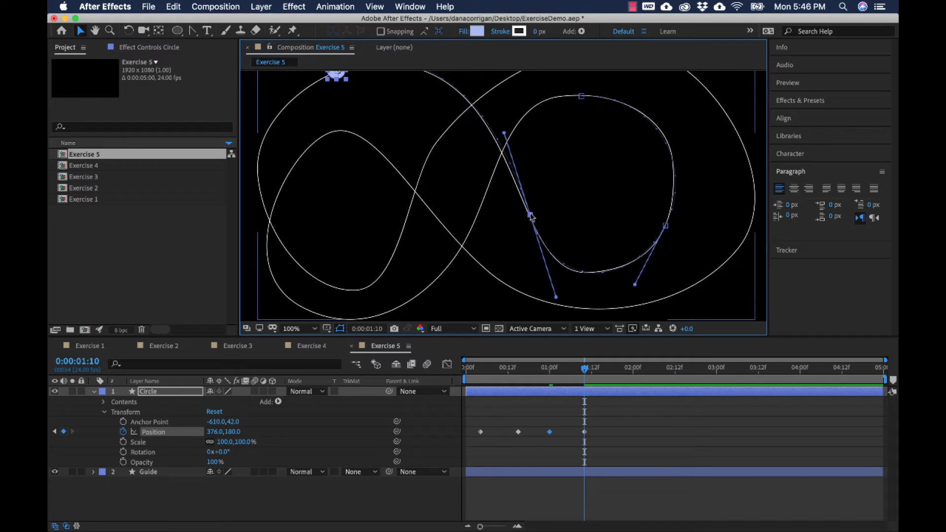
left_click_drag(530, 215, 527, 210)
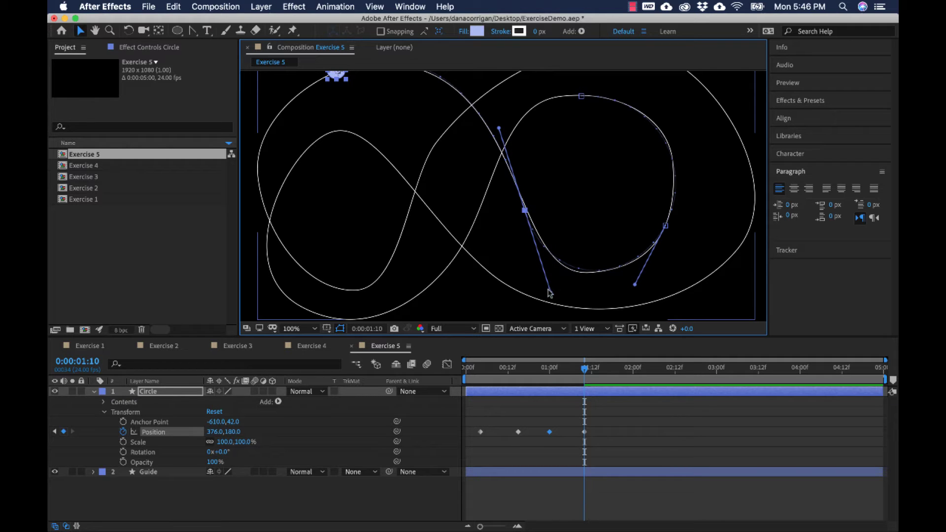
left_click_drag(550, 293, 556, 296)
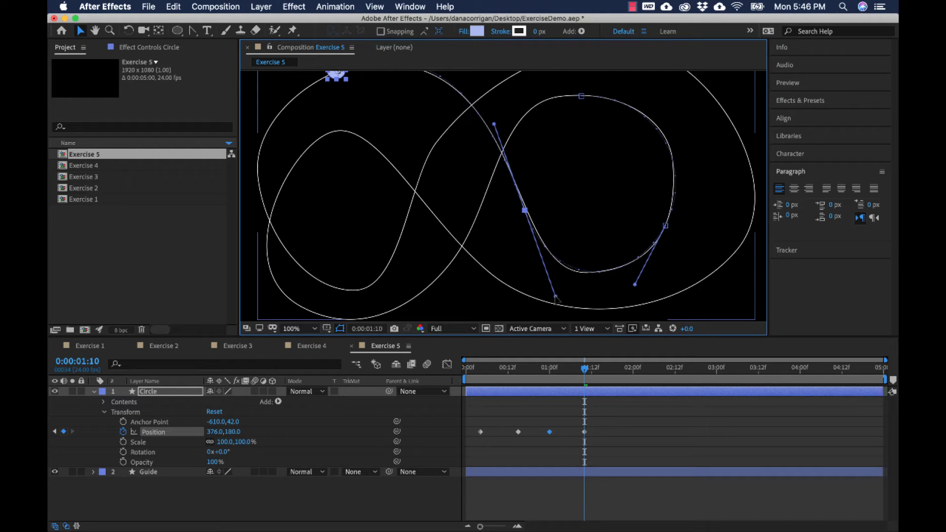
Step: At 0:00:01:18, place the circle at the bottom of the left inner loop, at about 418, 922
mouse_move(501, 241)
left_mouse_down()
mouse_move(526, 245)
mouse_move(496, 239)
mouse_move(488, 258)
mouse_move(474, 257)
mouse_move(492, 243)
left_mouse_up()
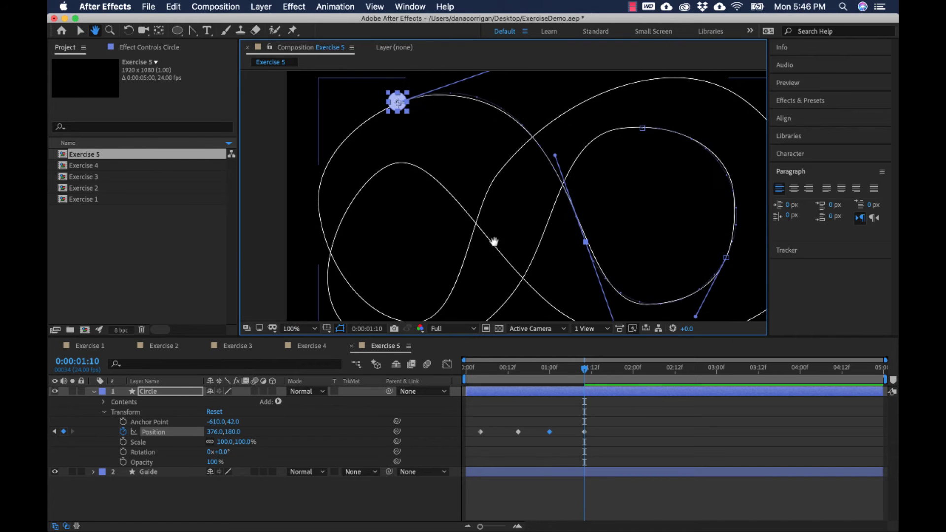
left_click_drag(588, 378, 612, 374)
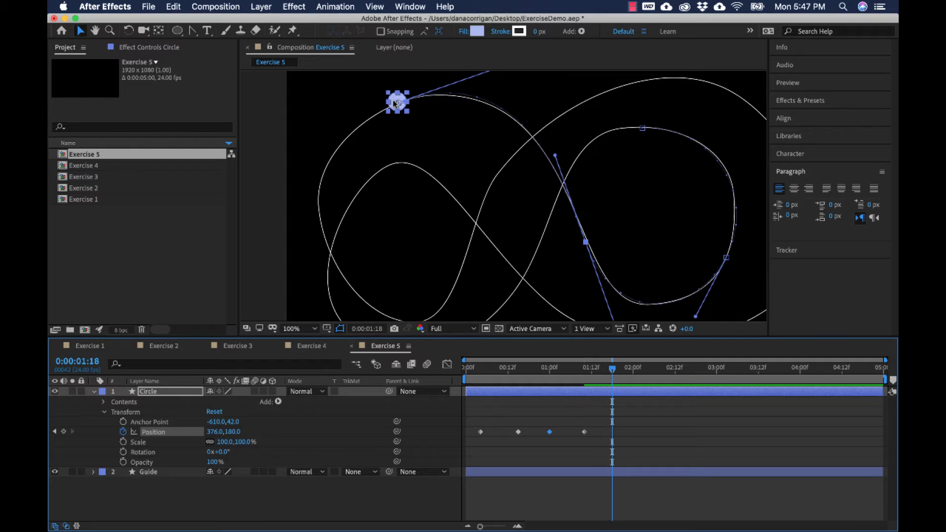
left_click_drag(398, 104, 413, 308)
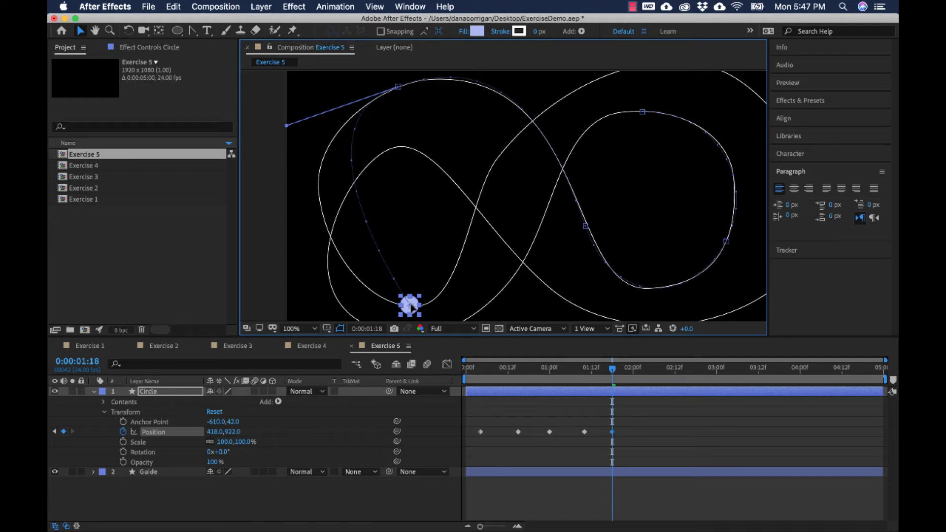
Step: Curve the motion path at the 0:00:01:18 keyframe so its incoming side follows the left outer loop of the guide
left_click(193, 30)
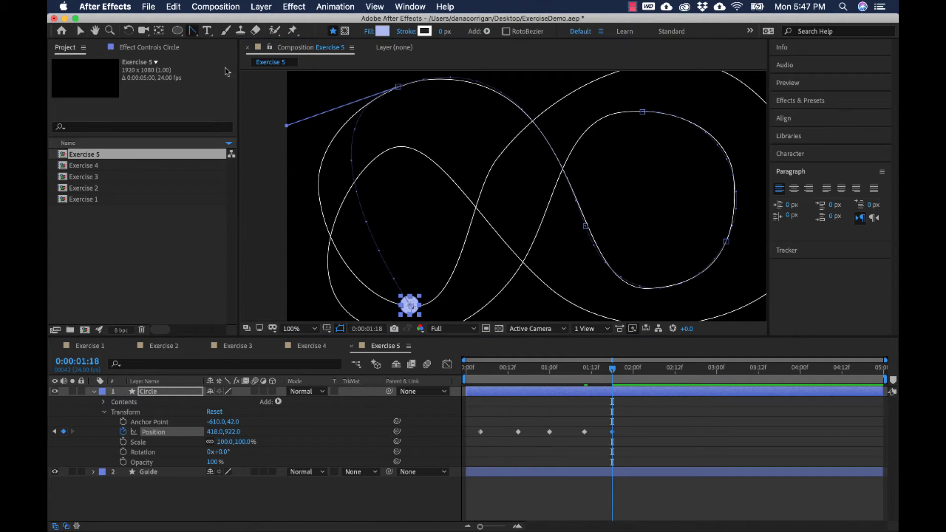
left_click_drag(409, 306, 298, 278)
Step: At 0:00:02:05, place the circle on the guide's upper middle stretch, at about 946, 208
left_click_drag(614, 373, 647, 366)
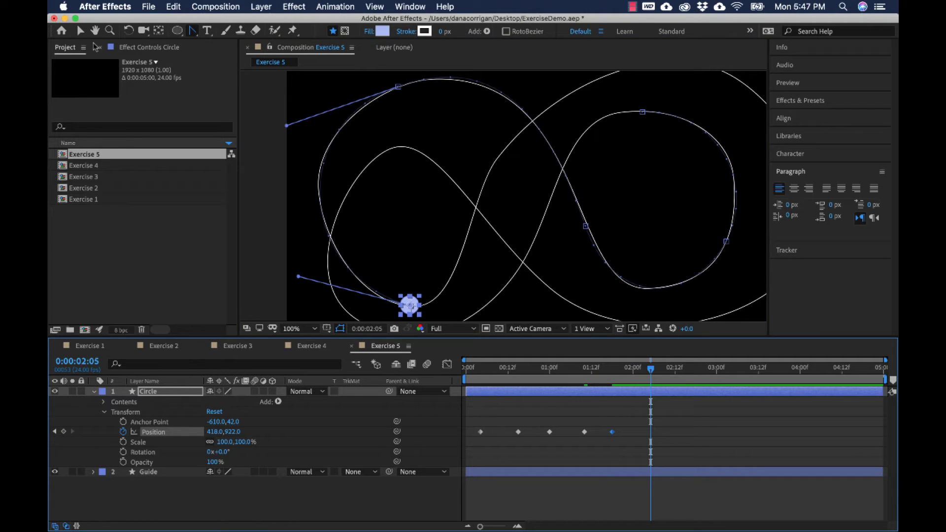
key("v")
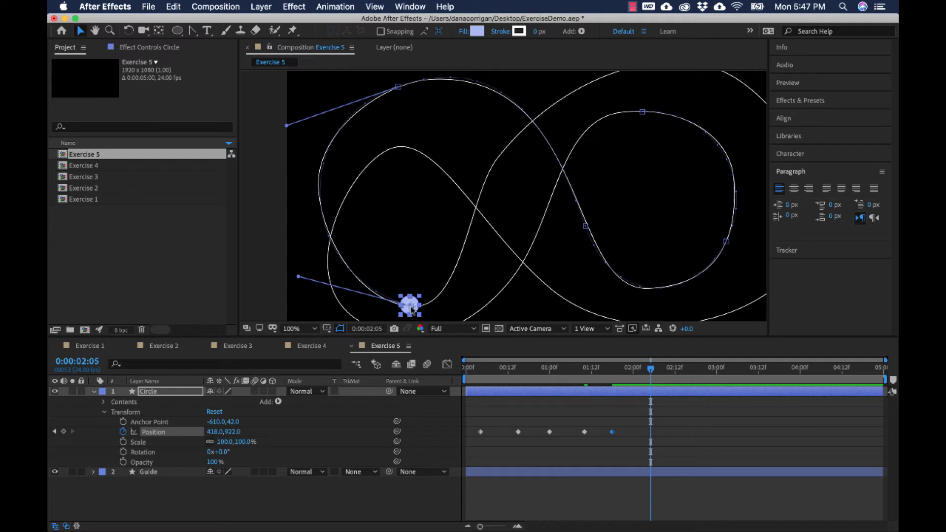
left_click_drag(412, 309, 563, 114)
key("h")
key("v")
key("h")
left_click_drag(490, 229, 501, 163)
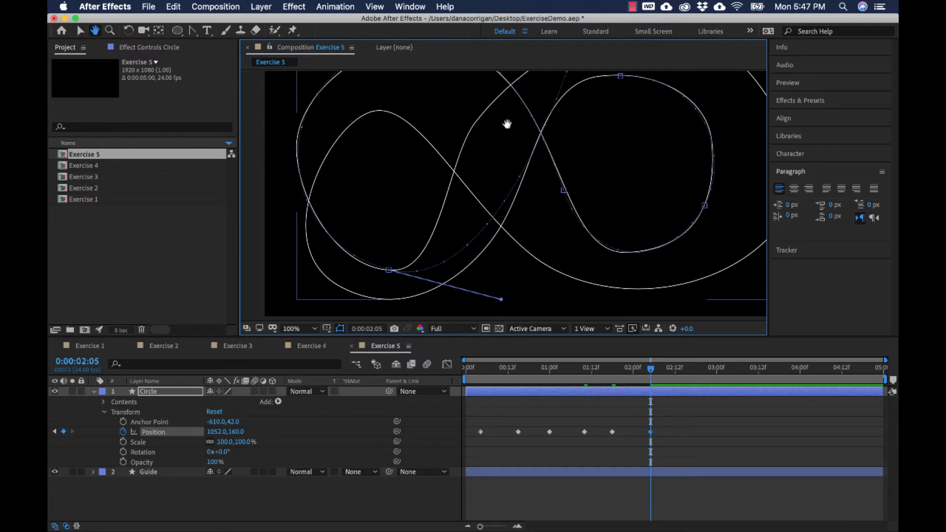
left_click_drag(507, 124, 489, 162)
key("v")
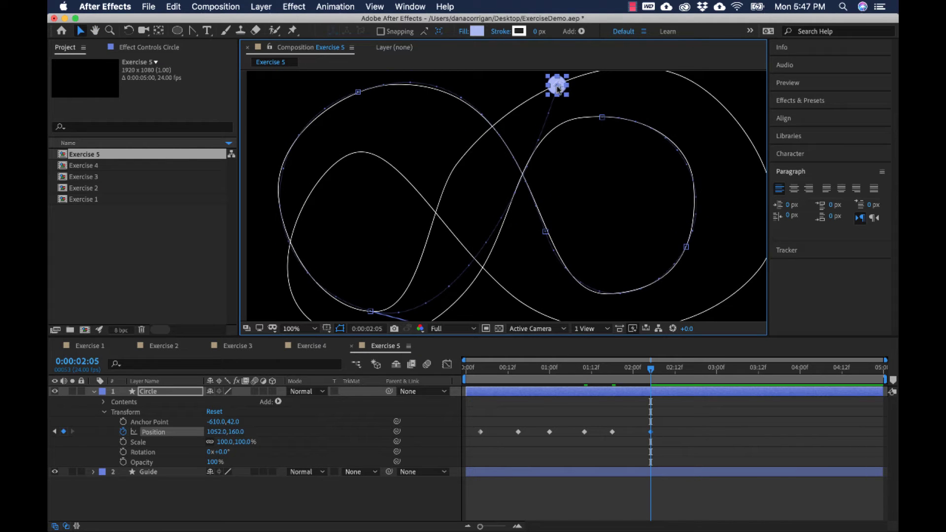
left_click_drag(558, 89, 528, 101)
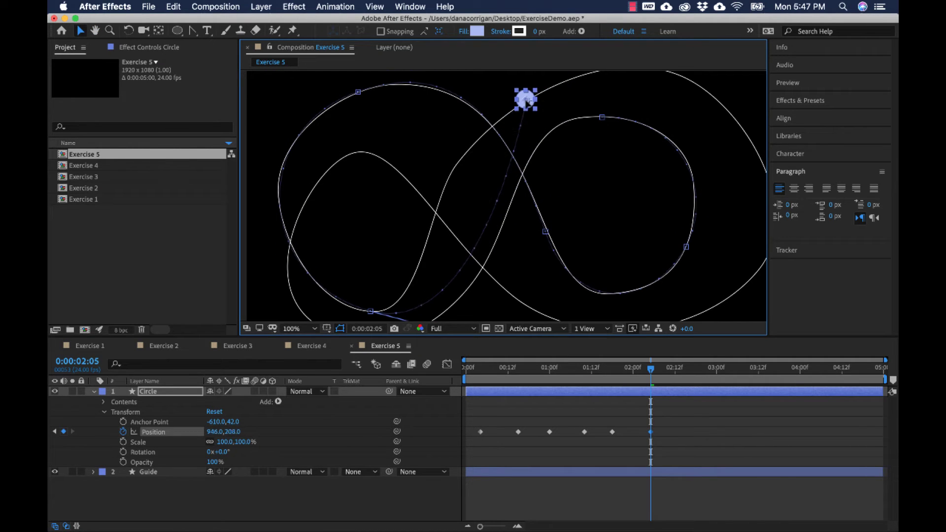
Step: Curve the motion path at the 0:00:02:05 keyframe and reshape the 0:00:01:18 keyframe's outgoing handle to fit the rising guide line
left_click(194, 31)
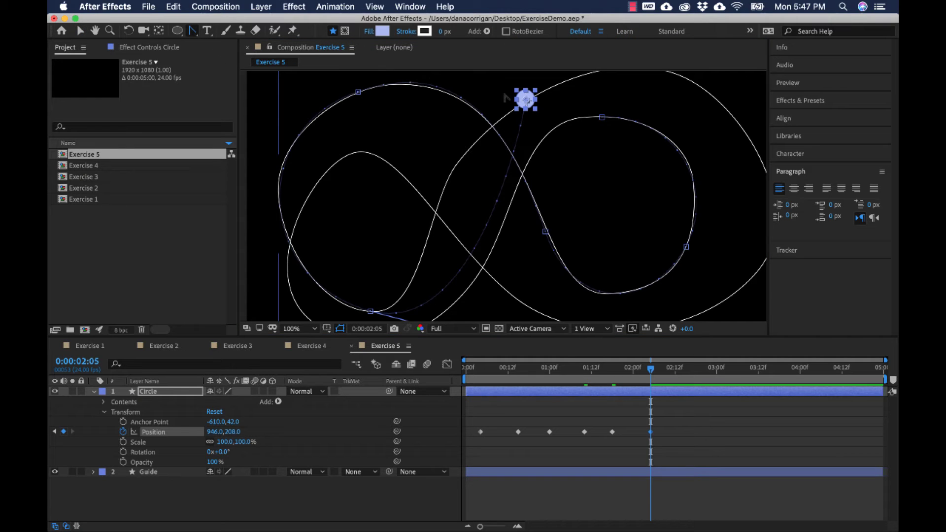
left_click_drag(527, 101, 363, 198)
left_click_drag(422, 257, 437, 186)
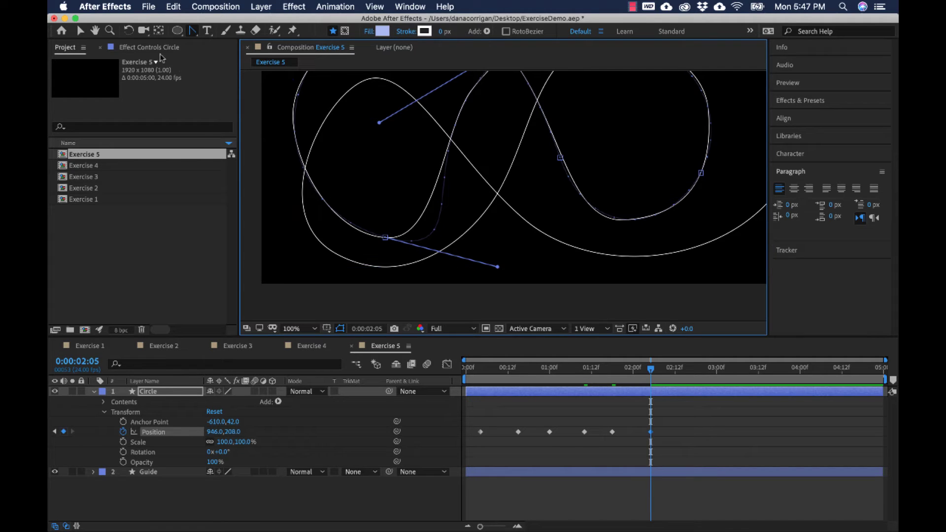
left_click(80, 31)
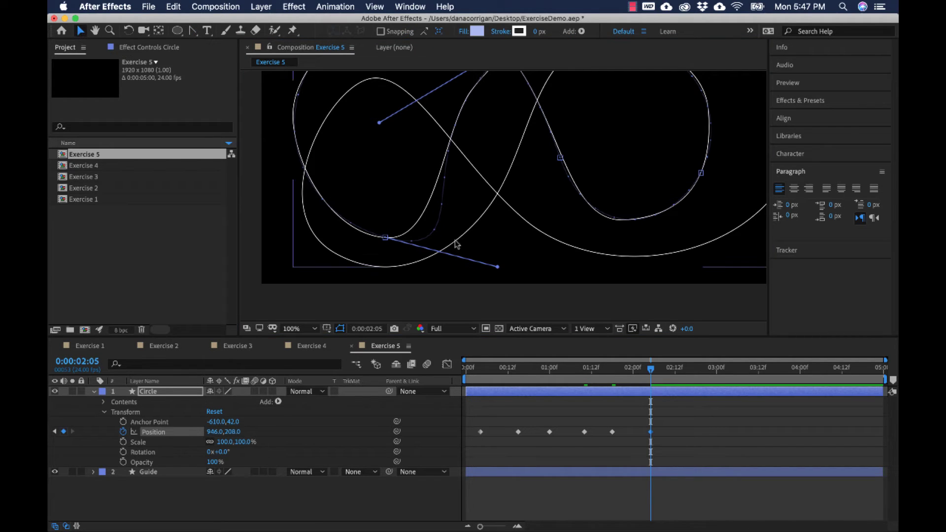
mouse_move(499, 268)
left_mouse_down()
mouse_move(470, 264)
mouse_move(498, 272)
left_mouse_up()
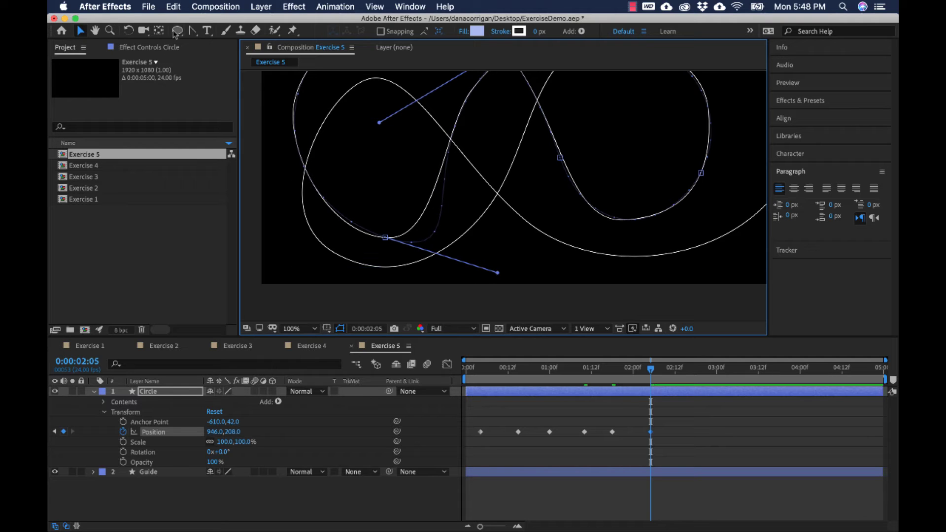
left_click(192, 31)
left_click_drag(498, 274, 471, 225)
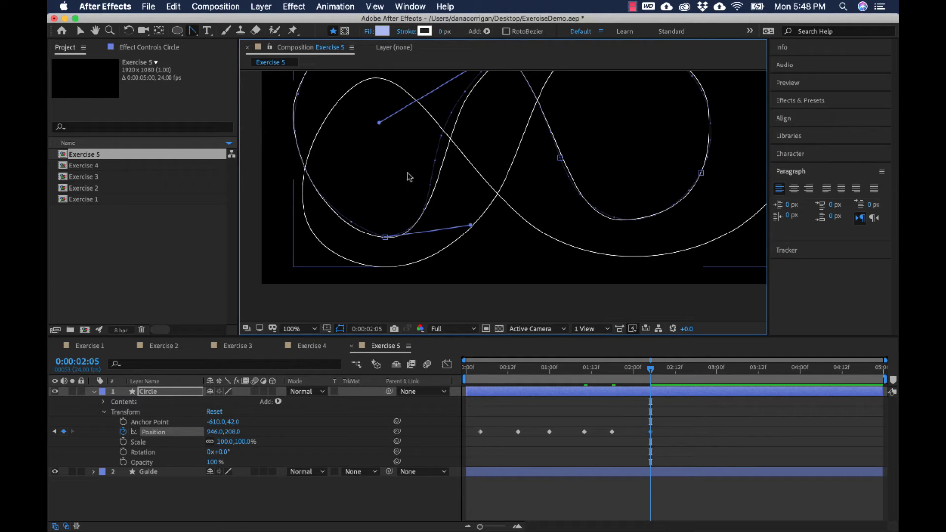
left_click_drag(468, 190, 434, 264)
left_click_drag(348, 189, 369, 187)
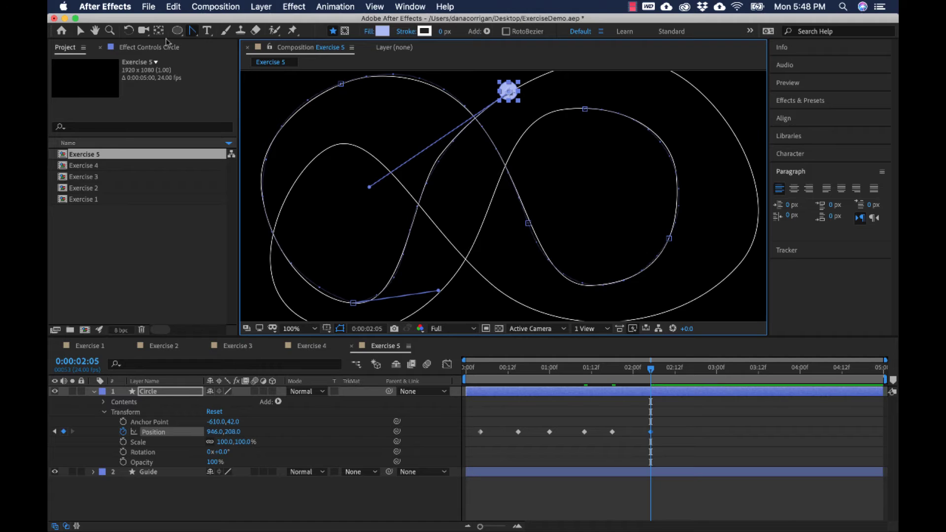
Step: At 0:00:02:19, place the circle on the far right edge of the outer loop, at about 1790, 580
left_click_drag(524, 133, 430, 164)
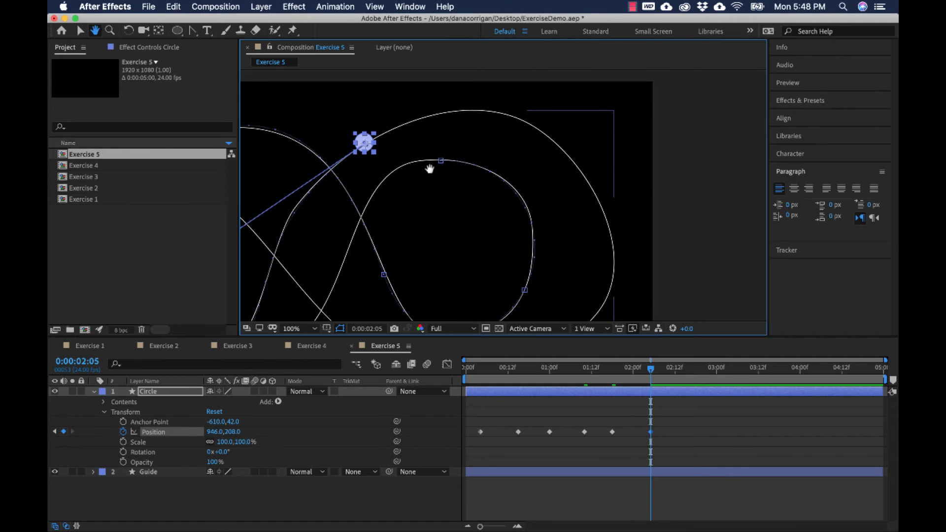
left_click_drag(651, 368, 701, 370)
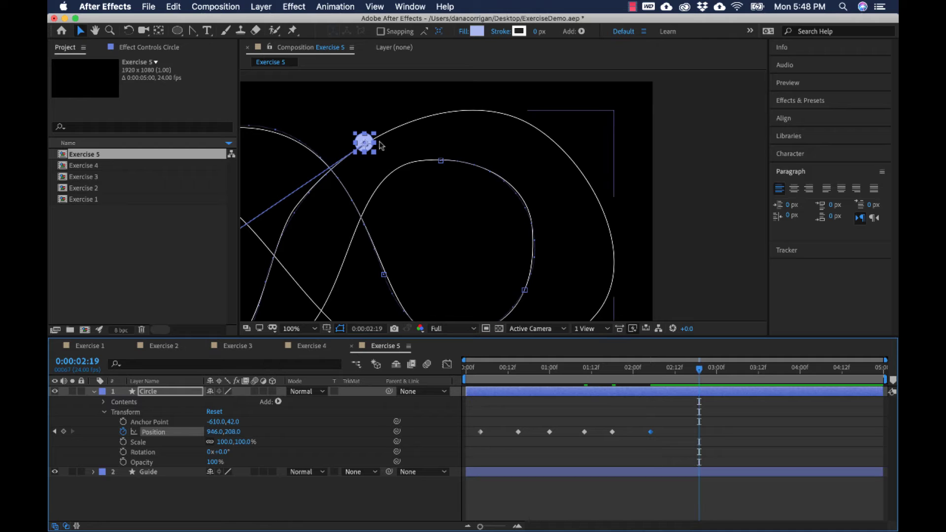
left_click_drag(380, 144, 616, 257)
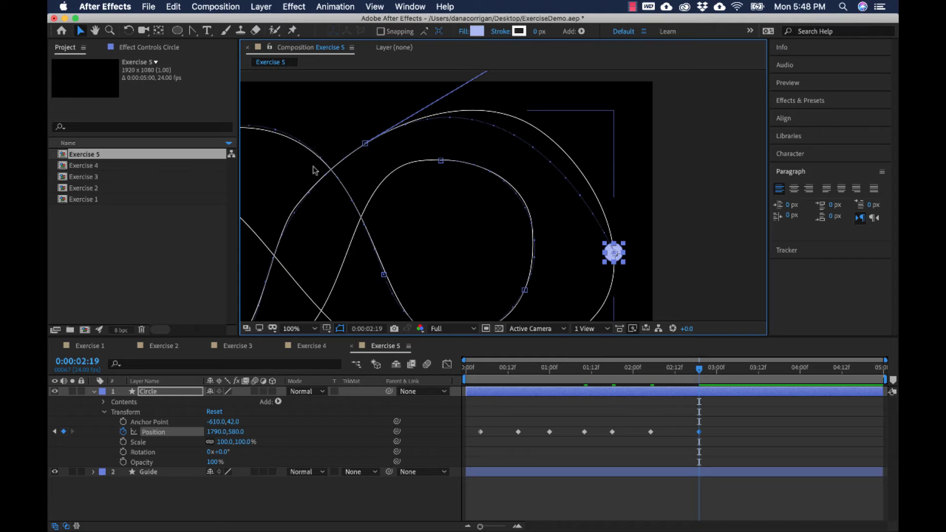
Step: Extend the 0:00:02:05 keyframe's outgoing direction handle so the motion path matches the top of the right outer loop
left_click_drag(471, 97, 475, 148)
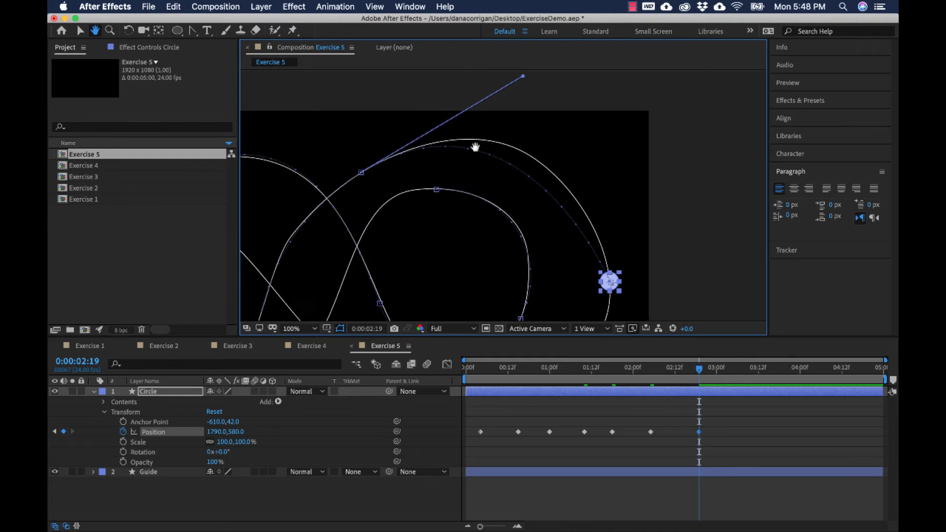
left_click_drag(521, 93, 564, 74)
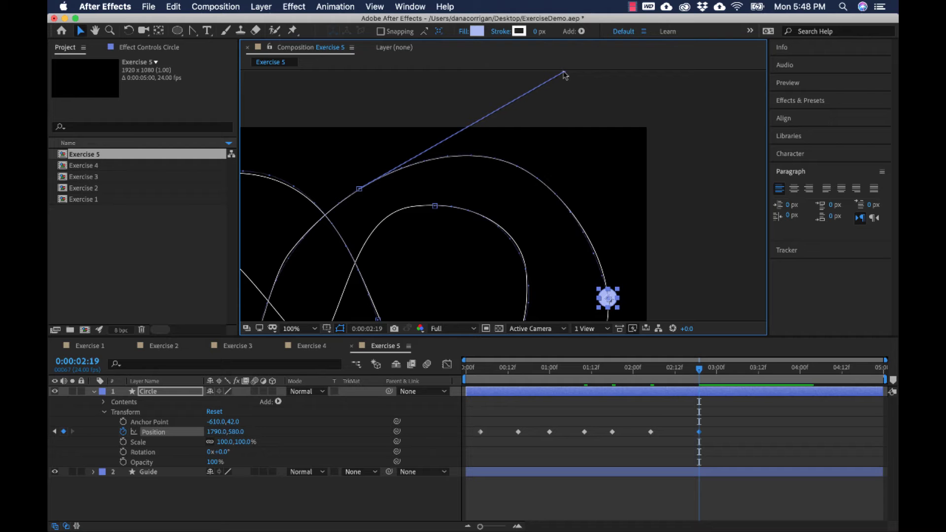
left_click_drag(445, 127, 505, 73)
left_click_drag(378, 221, 509, 126)
left_click_drag(584, 188, 459, 257)
left_click_drag(522, 181, 501, 199)
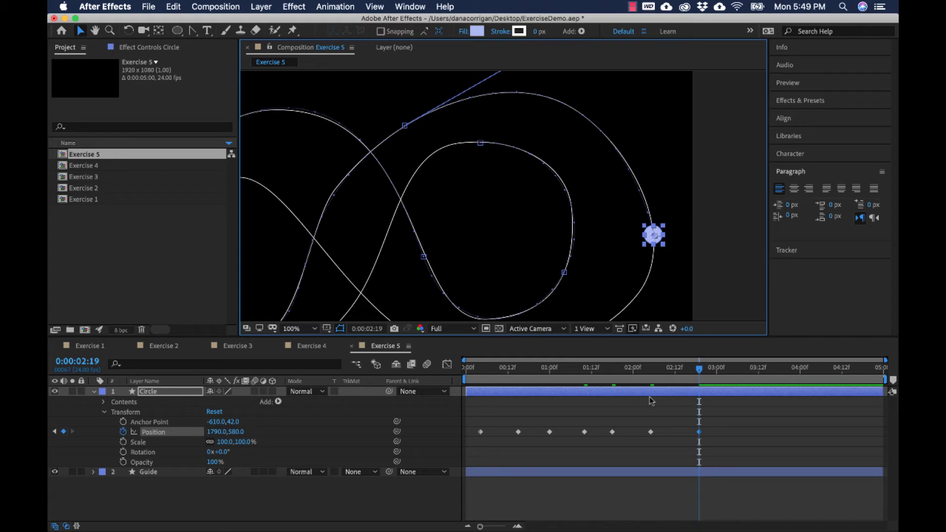
Step: At 0:00:03:12, place the circle near the guide's lower middle crossing at about 830, 802 and curve its incoming motion path
left_click_drag(693, 374, 758, 375)
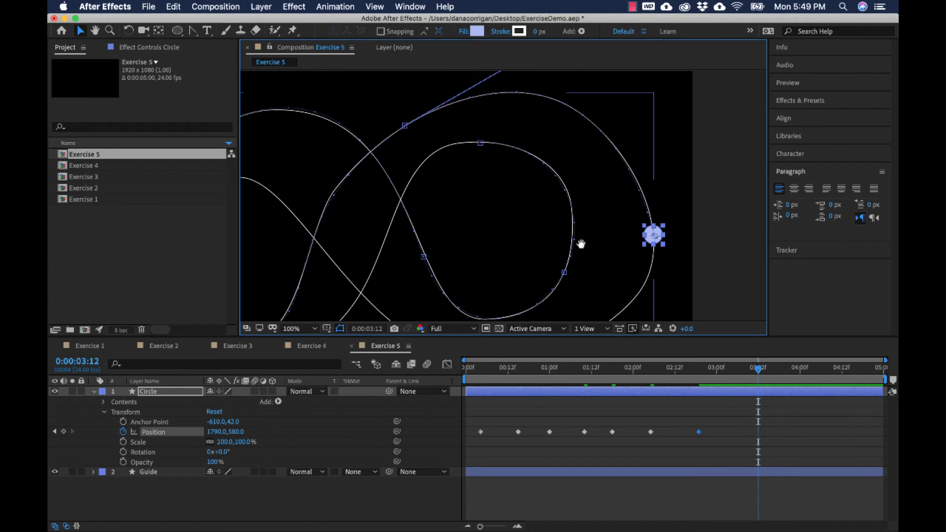
left_click_drag(581, 243, 606, 149)
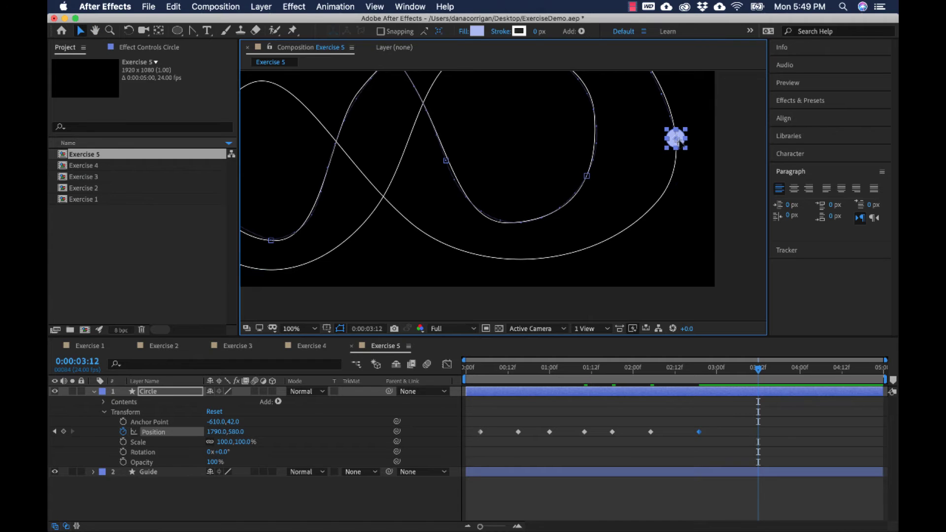
left_click_drag(677, 139, 393, 204)
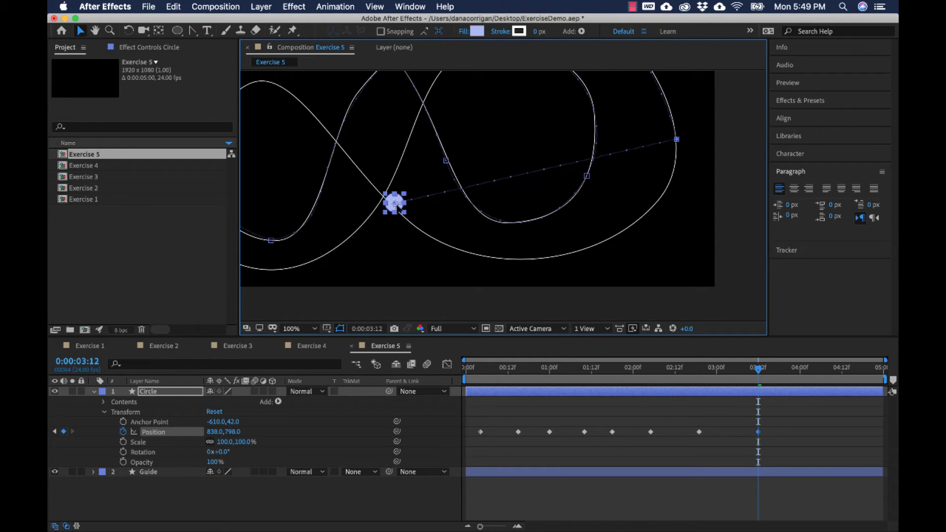
left_click(192, 32)
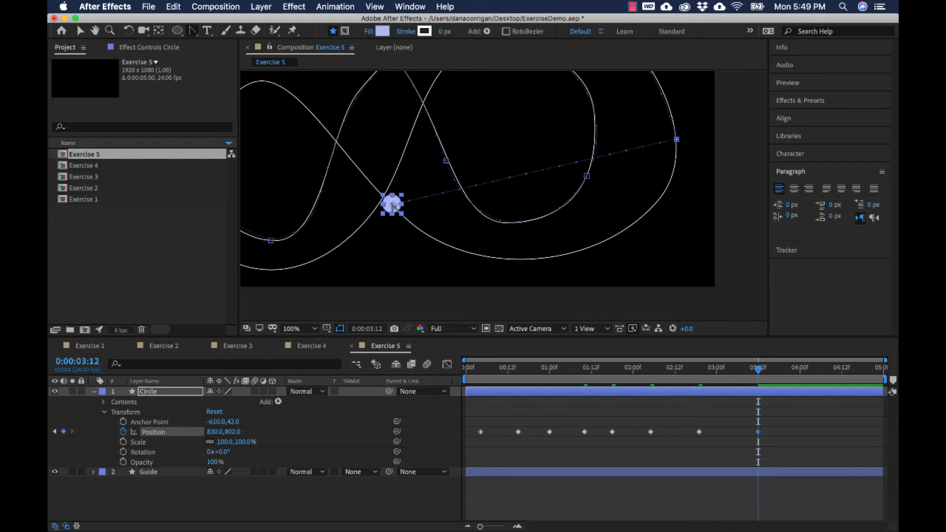
left_click_drag(393, 206, 553, 367)
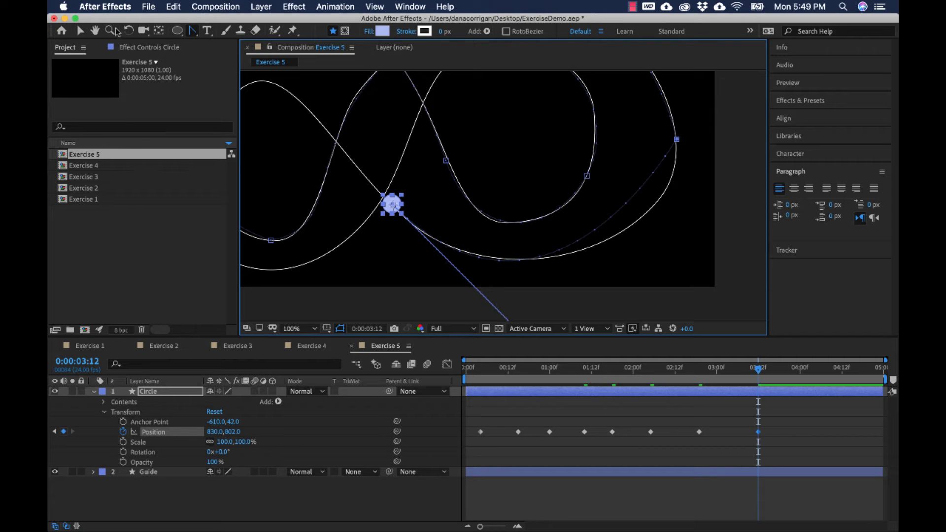
Step: Give the 0:00:02:19 keyframe curved direction handles and shorten its incoming handle to fit the right outer loop
left_click(81, 31)
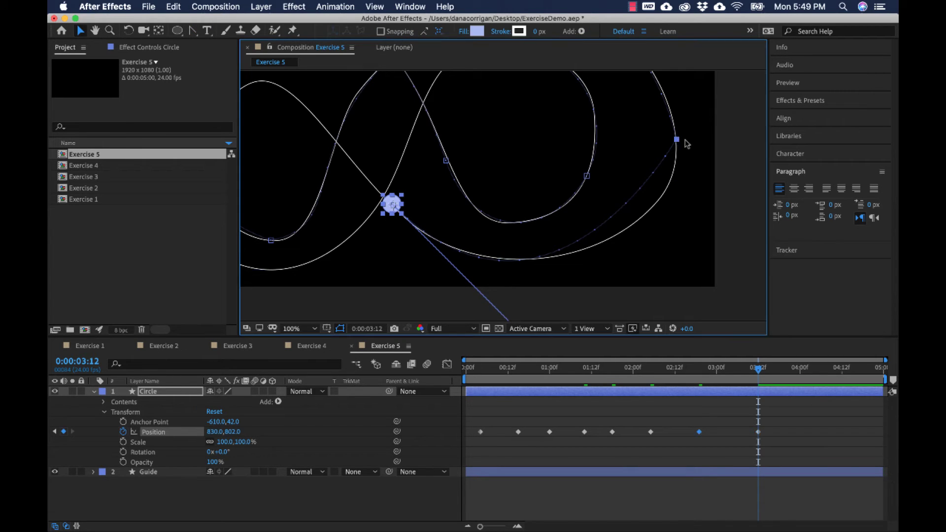
left_click_drag(680, 144, 651, 186)
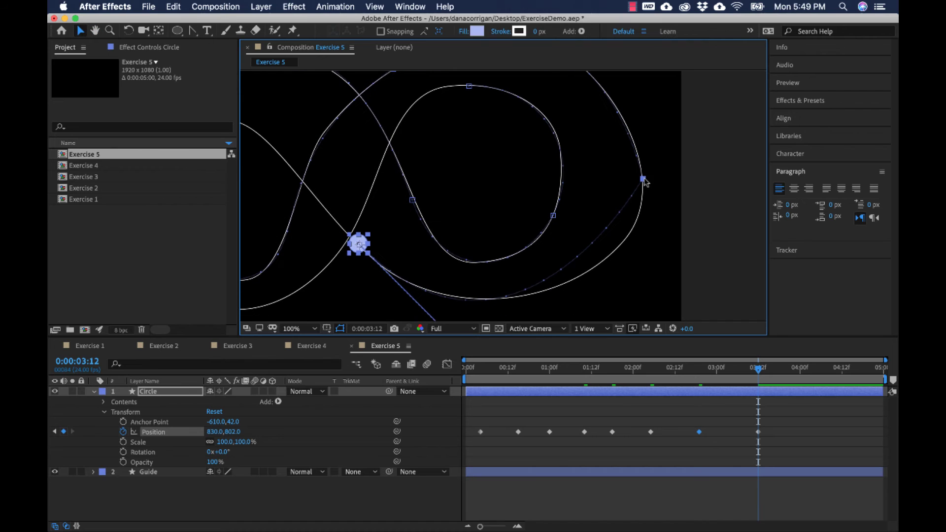
left_click(194, 31)
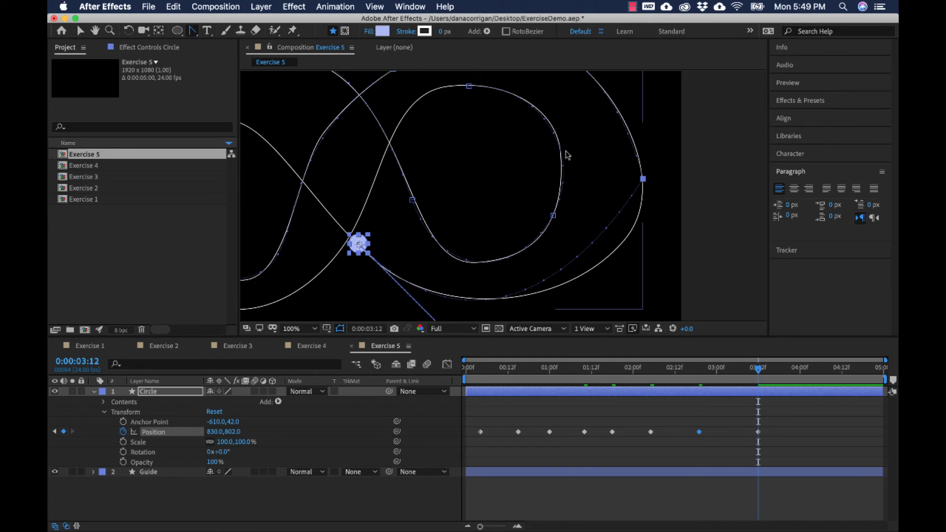
left_click_drag(643, 180, 649, 257)
key("space")
left_click_drag(656, 195, 648, 236)
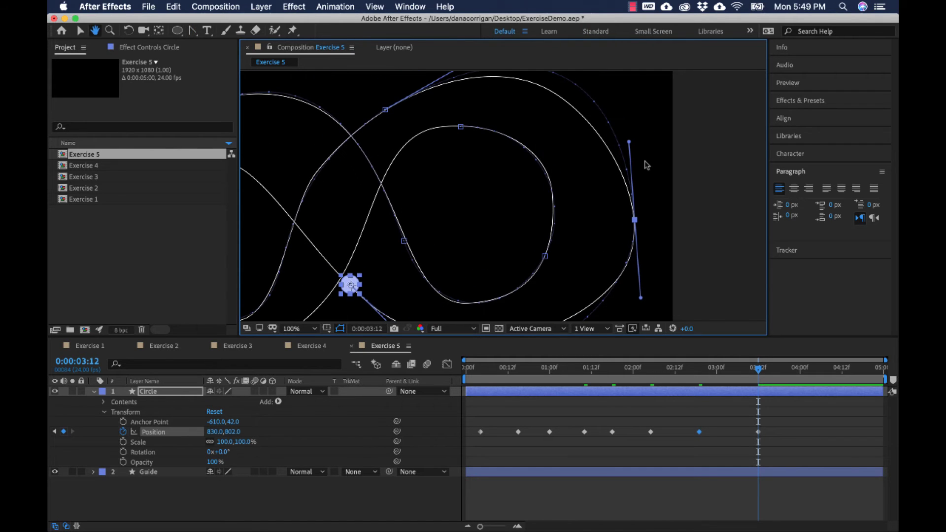
left_click_drag(629, 144, 628, 213)
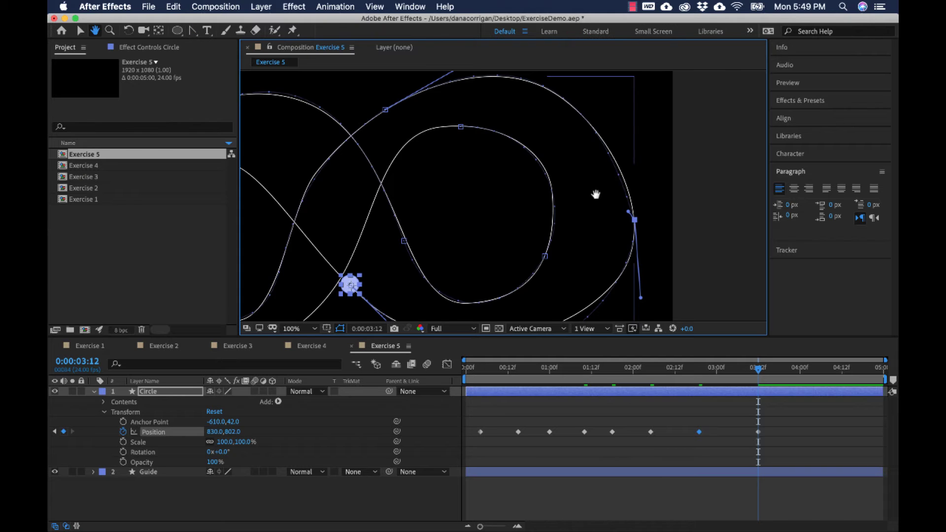
Step: Move the 0:00:03:12 keyframe to about 820, 792 and refine the handles at both ends of the lower right curve to fit the guide
scroll(598, 194, "down", 10)
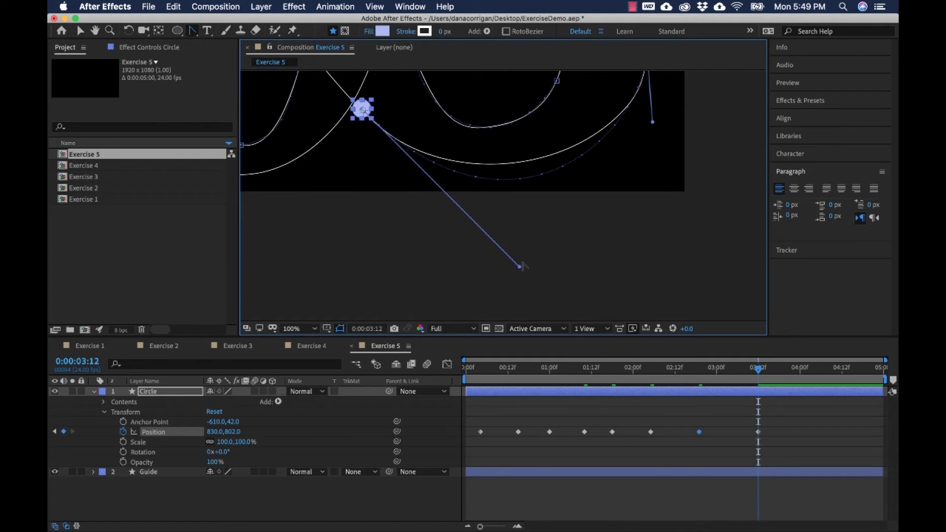
left_click_drag(521, 270, 501, 239)
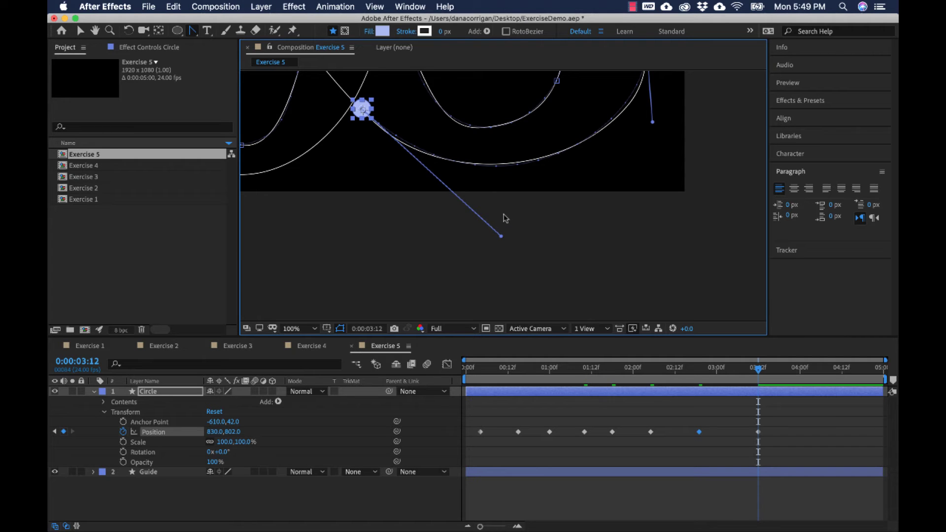
scroll(515, 231, "up", 3)
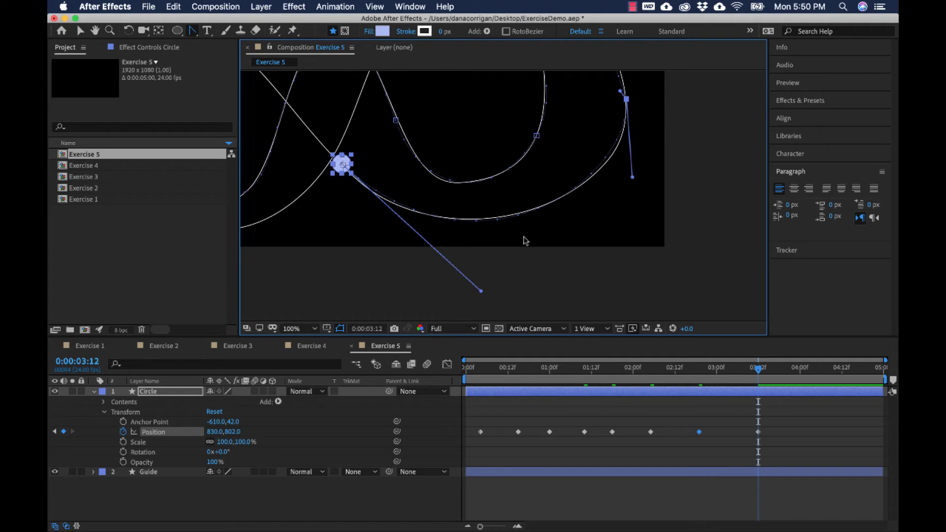
left_click_drag(625, 143, 527, 216)
left_click(80, 31)
mouse_move(341, 166)
left_mouse_down()
mouse_move(372, 178)
mouse_move(339, 161)
left_mouse_up()
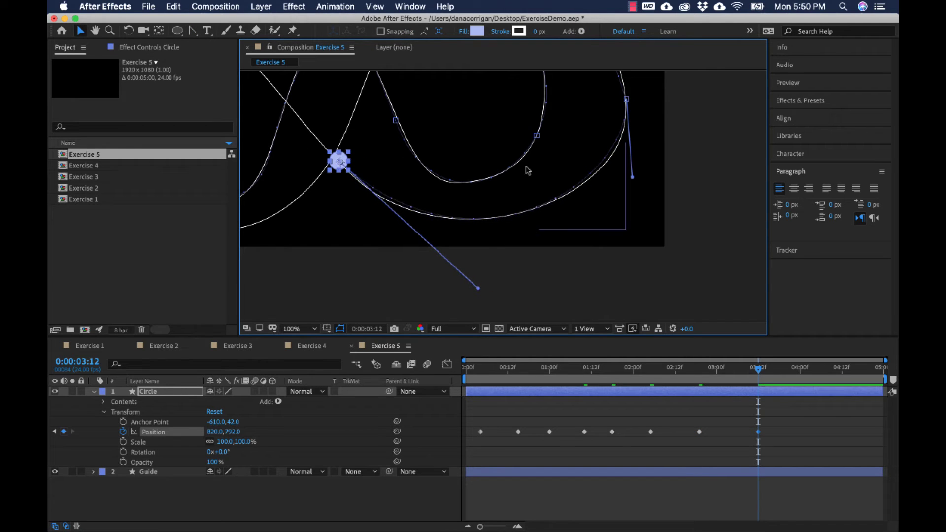
left_click_drag(632, 177, 639, 182)
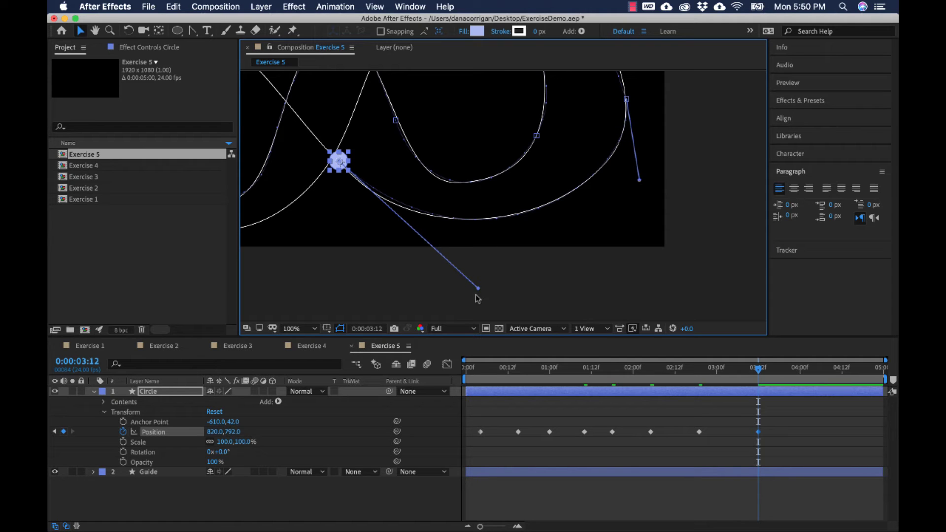
left_click_drag(477, 290, 467, 292)
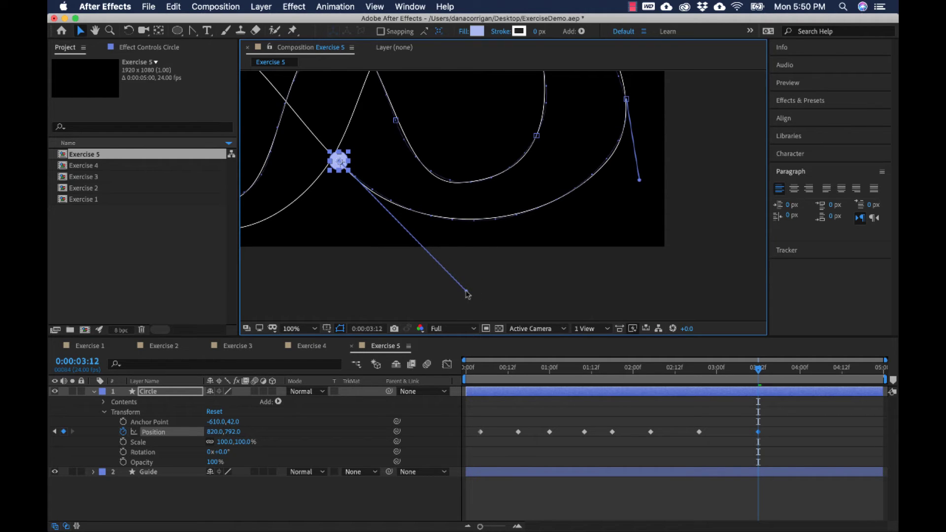
Step: At 0:00:04:02, place the circle on the left edge of the guide's lower left loop, at about 136, 766
left_click_drag(773, 370, 808, 369)
key("h")
left_click_drag(494, 201, 666, 248)
left_click_drag(521, 191, 332, 240)
key("v")
left_click_drag(408, 176, 420, 217)
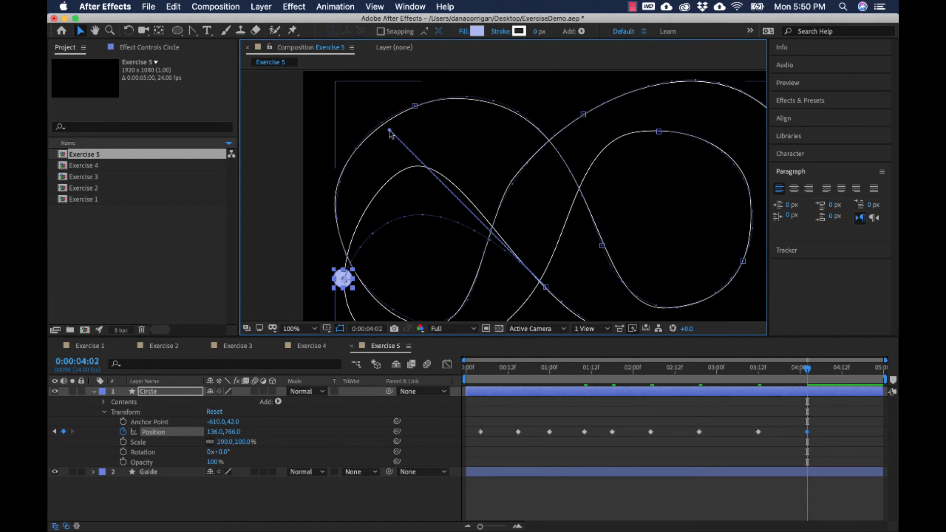
Step: Lengthen the outgoing handle of the 0:00:03:12 keyframe upward so the path bulges toward the guide's lower left hump
left_click_drag(392, 130, 371, 24)
key("h")
left_click_drag(547, 194, 490, 101)
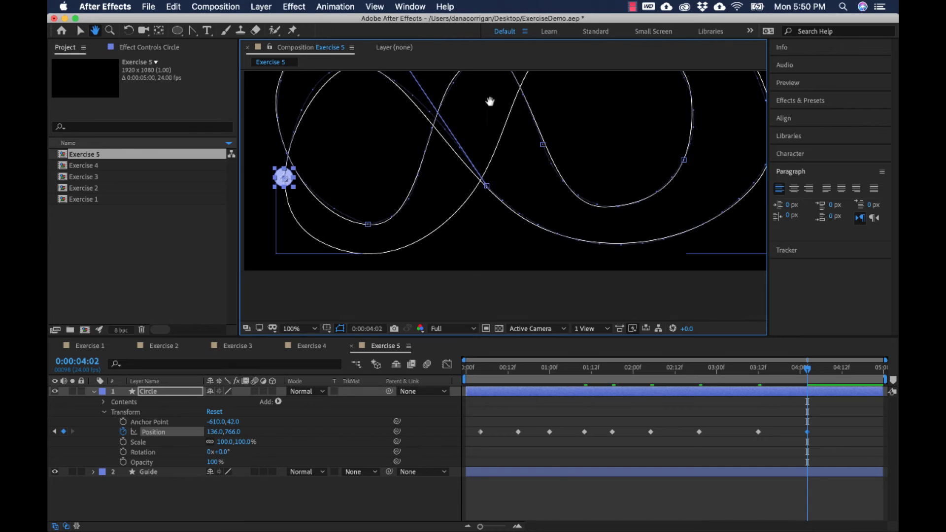
key("v")
left_click(486, 185)
key("space")
left_click_drag(446, 74, 507, 174)
key("g")
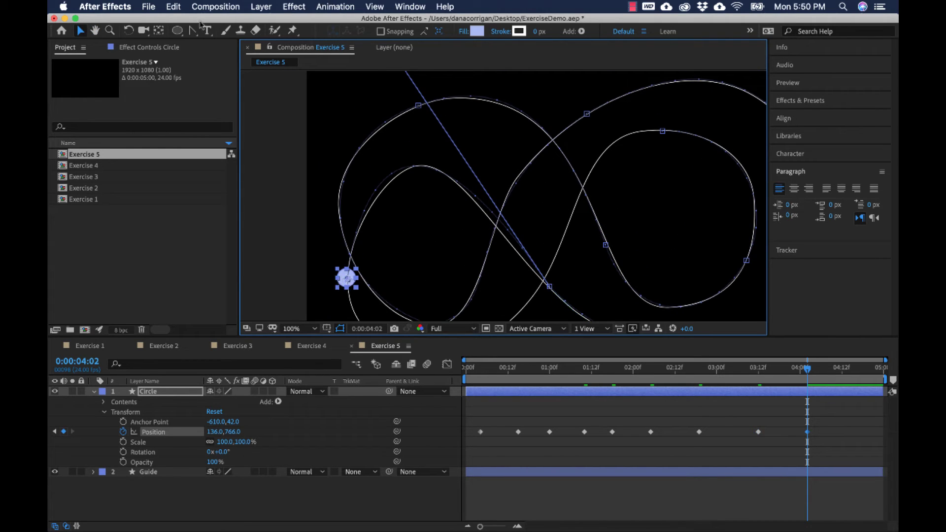
Step: Give the 0:00:04:02 keyframe an incoming curve handle and adjust it against the 0:00:03:12 keyframe's outgoing handle to follow the guide's hump
left_click_drag(348, 277, 378, 200)
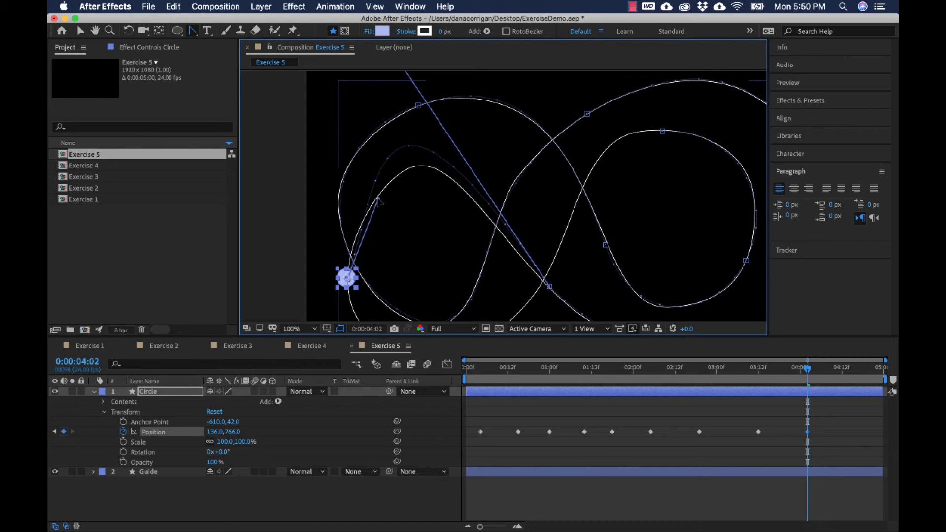
key("space")
left_click_drag(416, 147, 412, 216)
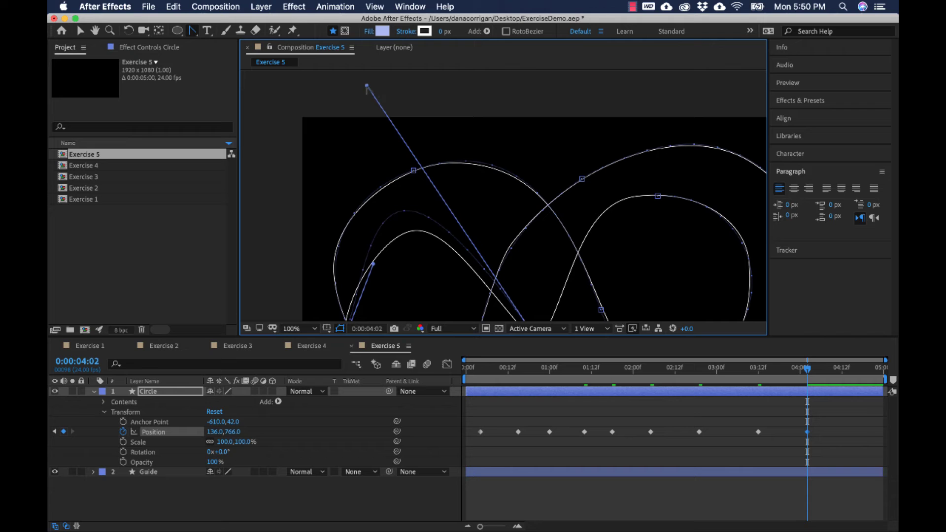
left_click_drag(367, 88, 456, 114)
key("space")
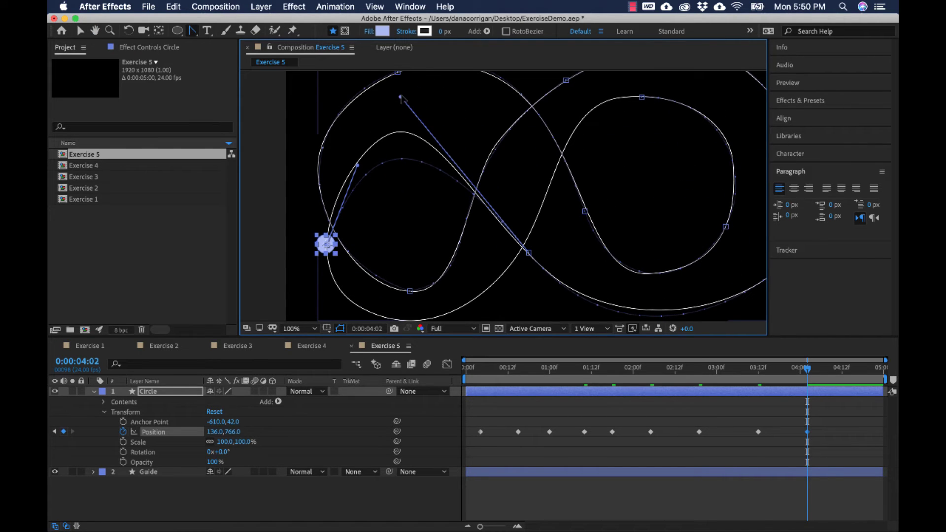
left_click_drag(402, 97, 400, 92)
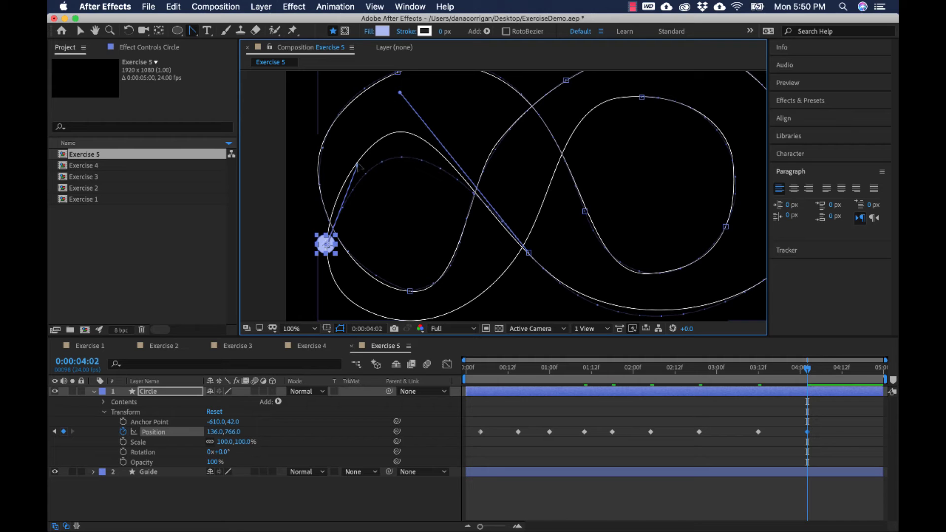
left_click_drag(358, 166, 378, 92)
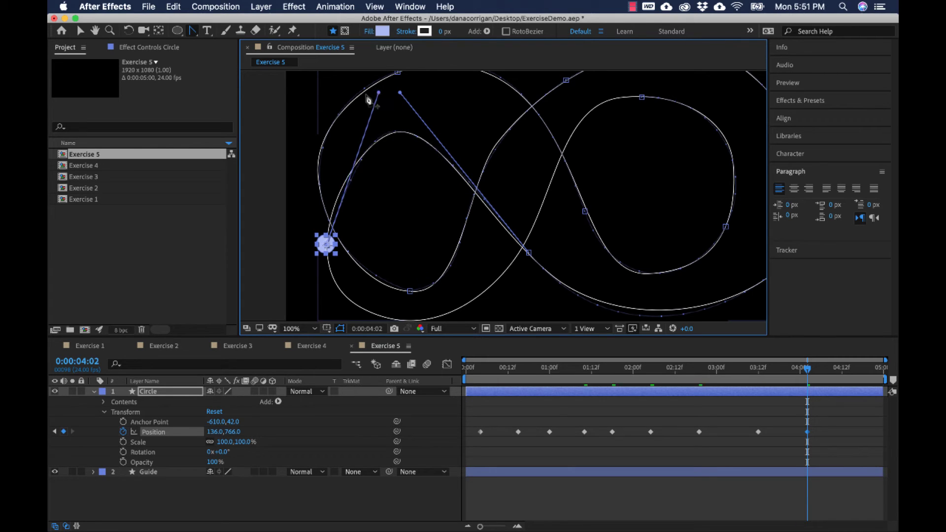
Step: Try the 0:00:04:02 keyframe at 168, 622 on the guide's left edge and readjust the handles at both ends of the segment
left_click(80, 30)
left_click(327, 229)
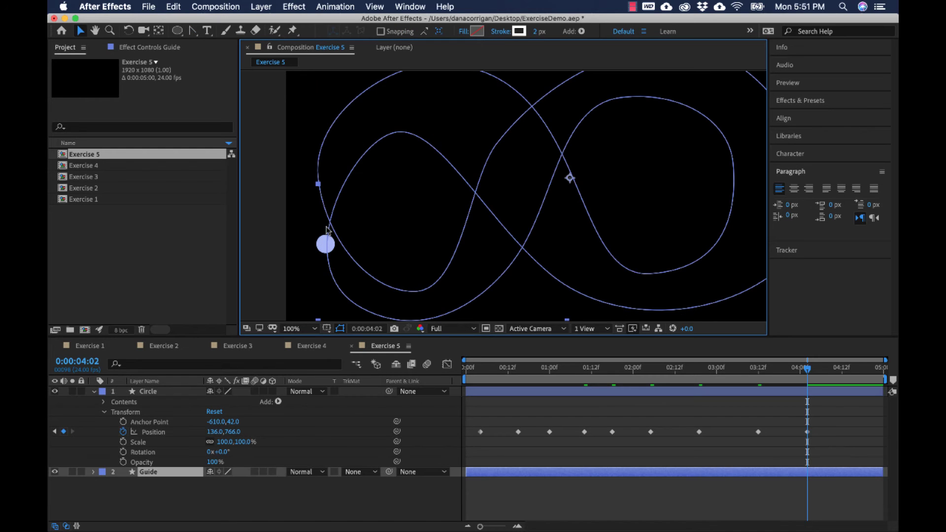
left_click(807, 432)
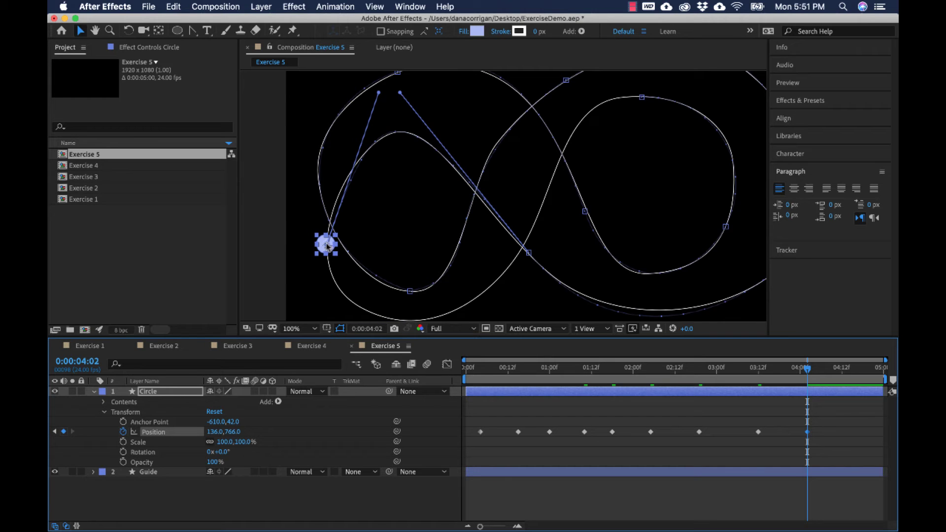
left_click_drag(329, 246, 337, 203)
scroll(386, 197, "up", 4)
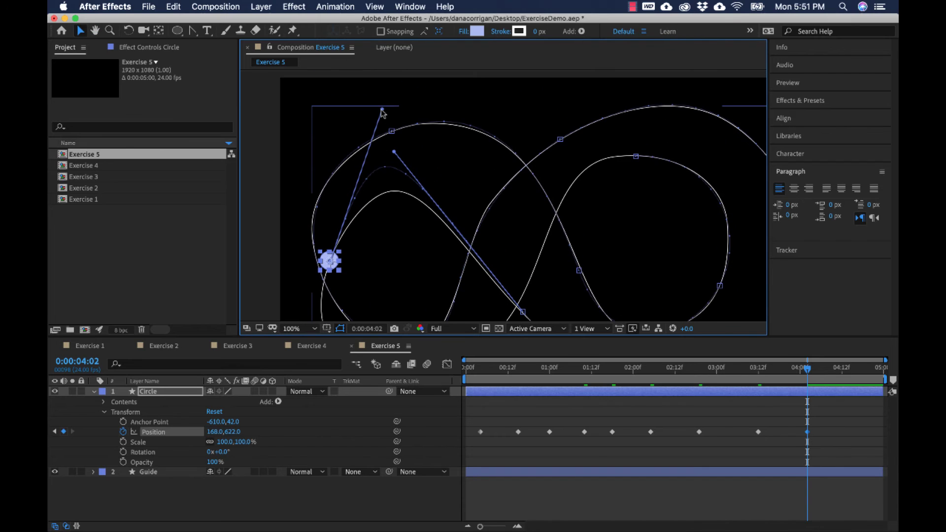
left_click_drag(382, 111, 359, 197)
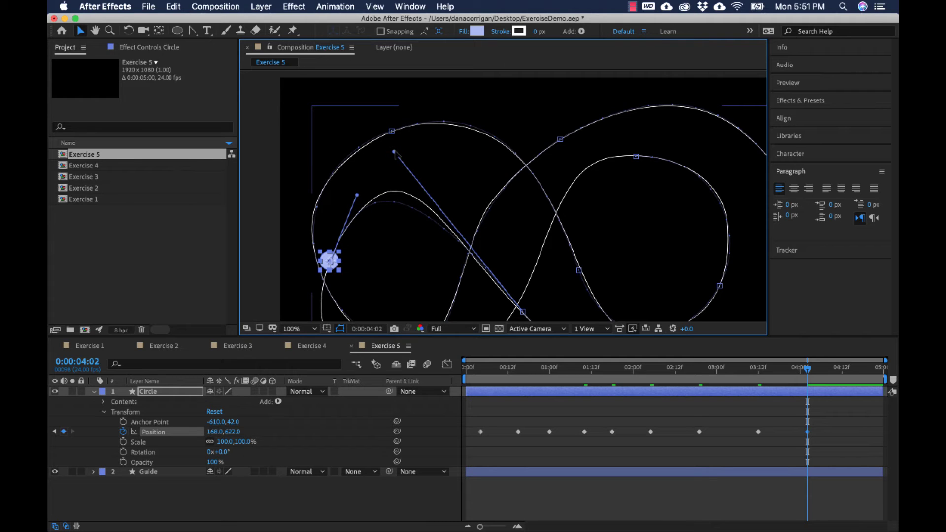
left_click_drag(396, 152, 372, 119)
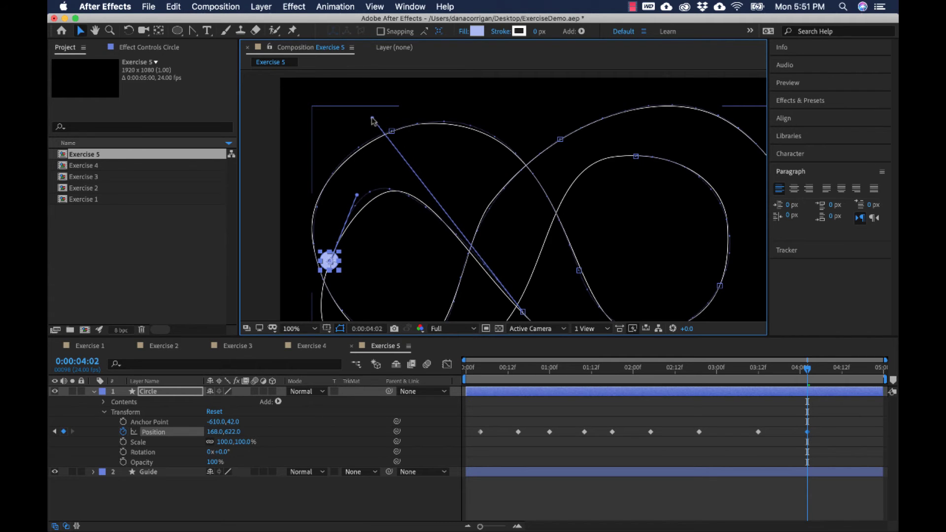
left_click_drag(357, 196, 350, 217)
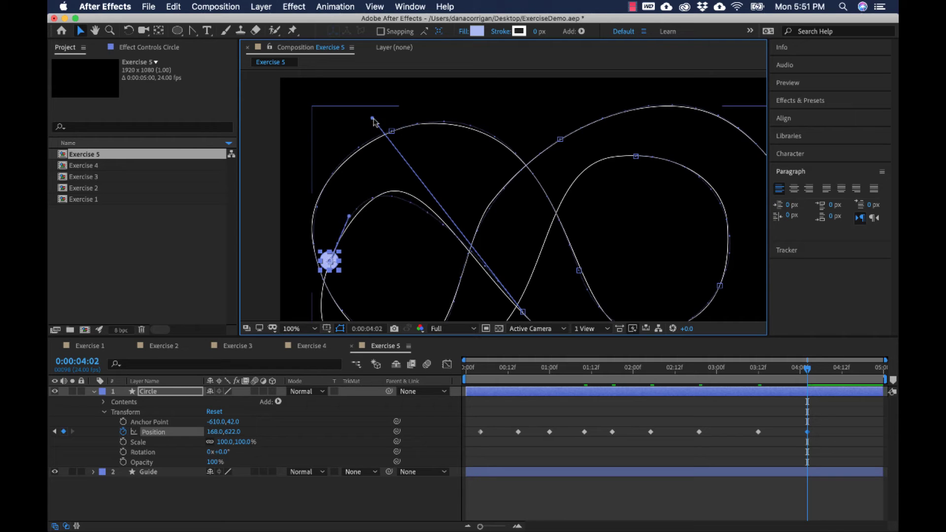
Step: Move the 0:00:04:02 keyframe to 322, 412 near the hump's crest and shorten both segment handles to fit the guide
left_click_drag(373, 120, 386, 156)
left_click_drag(331, 261, 392, 190)
left_click_drag(385, 157, 475, 260)
left_click_drag(395, 156, 409, 160)
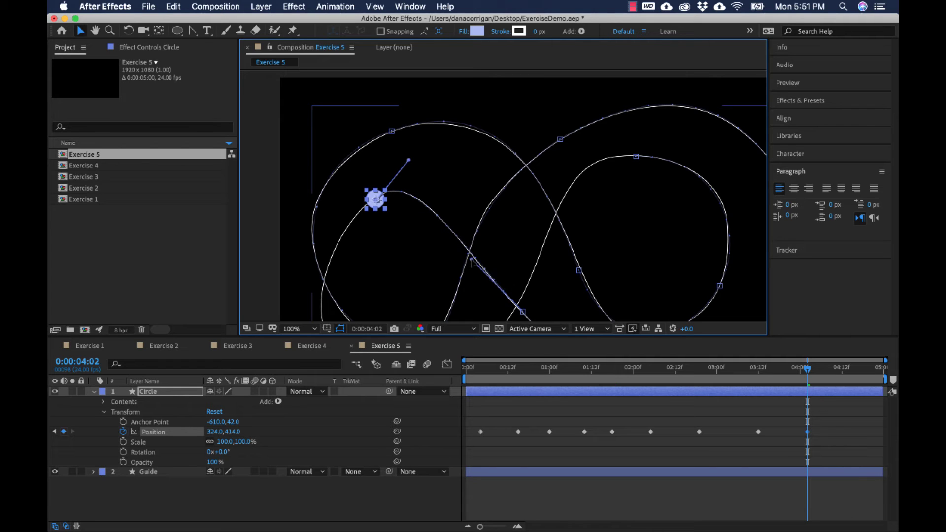
key("h")
left_click_drag(467, 217, 467, 153)
key("v")
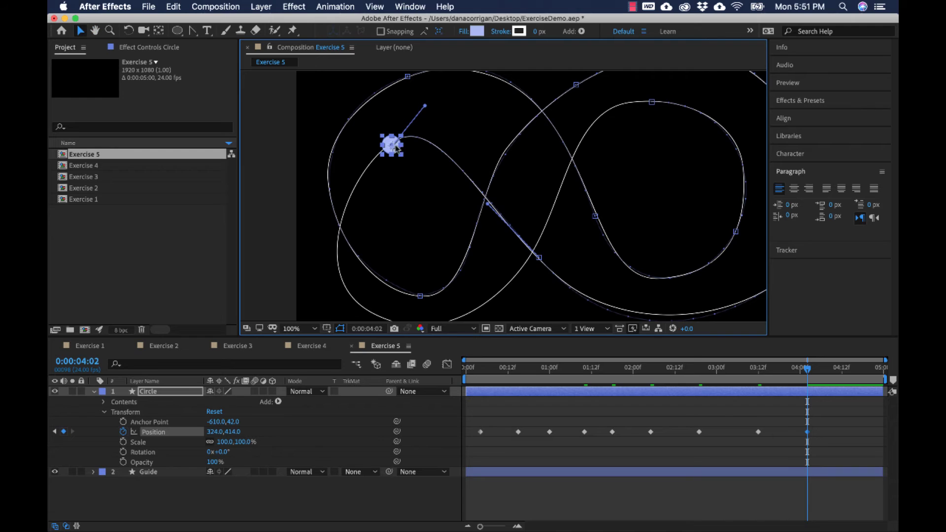
left_click_drag(392, 145, 391, 145)
Step: At 0:00:04:14, place the circle at the bottom of the guide's lower left loop, at 374, 1014
left_click_drag(812, 371, 849, 368)
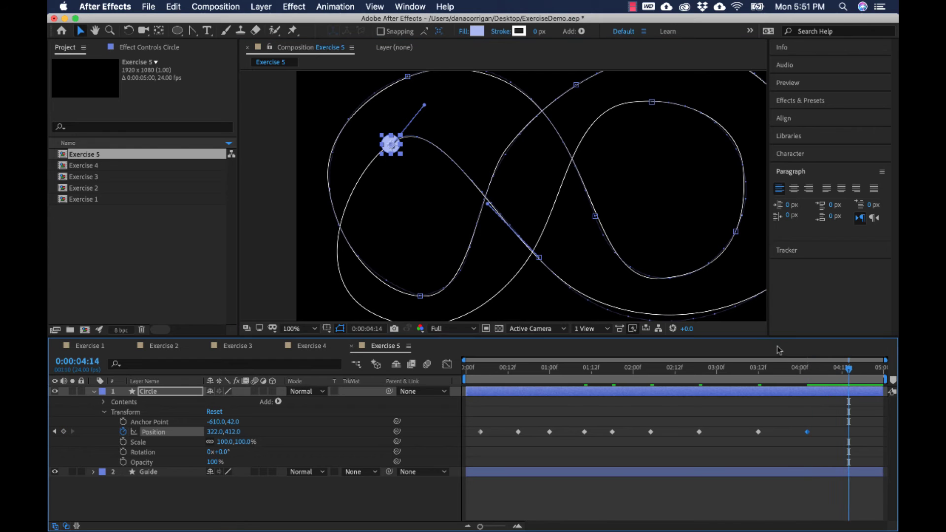
key("h")
left_click_drag(460, 228, 455, 182)
key("v")
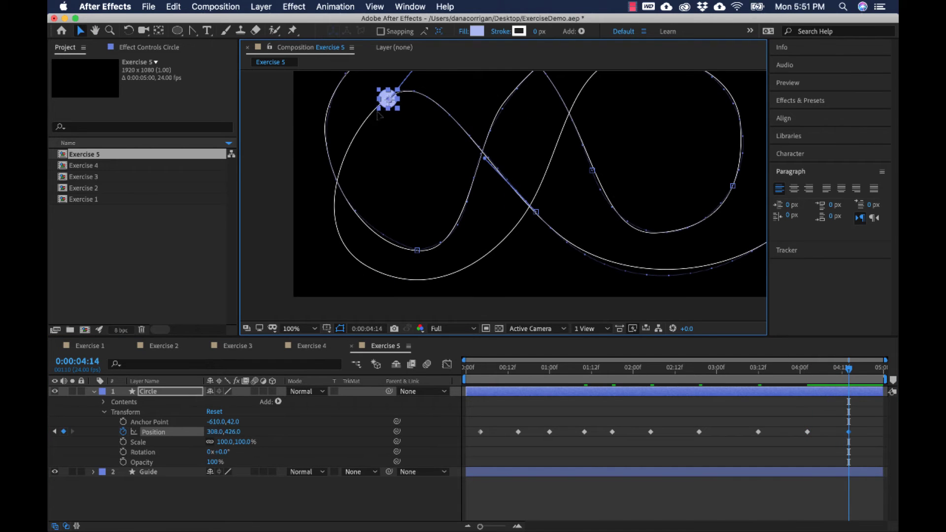
left_click_drag(377, 114, 404, 279)
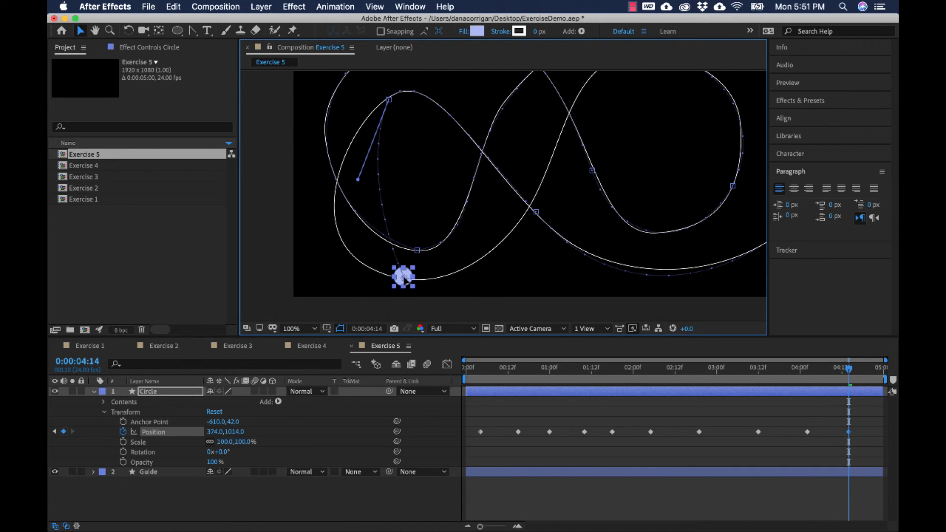
Step: Extend the 0:00:04:02 keyframe's outgoing handle and give the 0:00:04:14 keyframe an incoming curve handle, refining both to match the lower left loop
left_click_drag(359, 183, 278, 192)
left_click(193, 30)
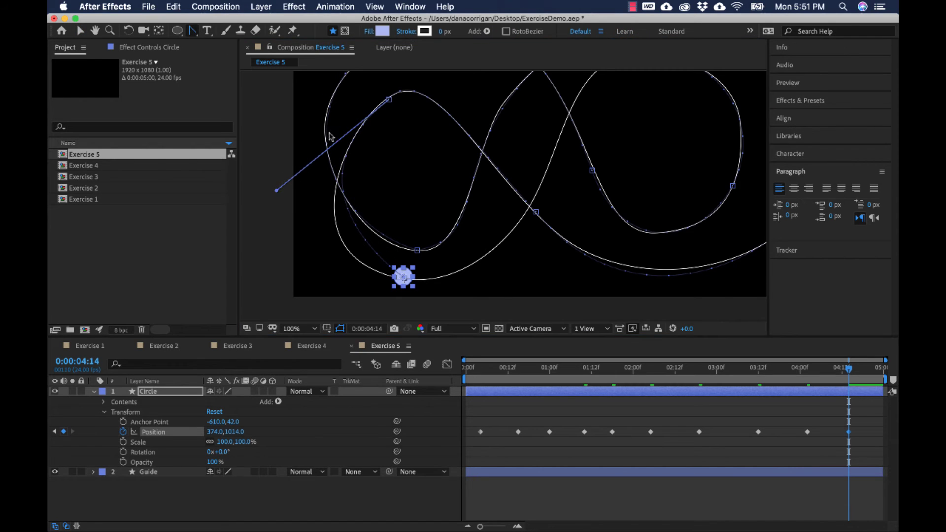
left_click_drag(405, 279, 353, 287)
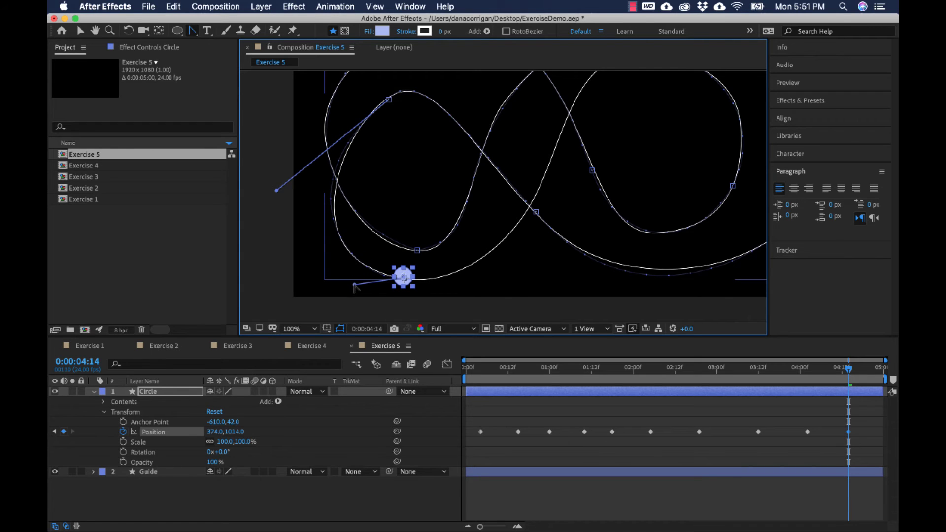
key("v")
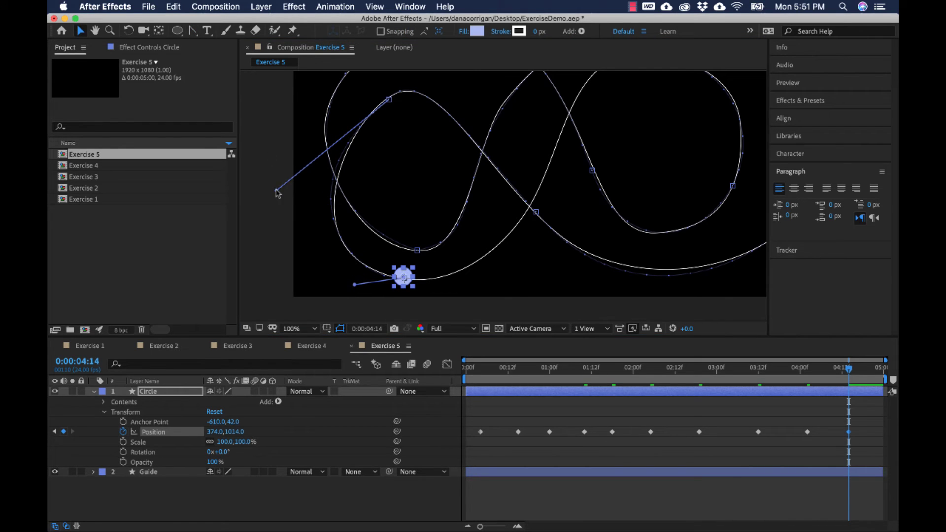
left_click_drag(277, 191, 289, 187)
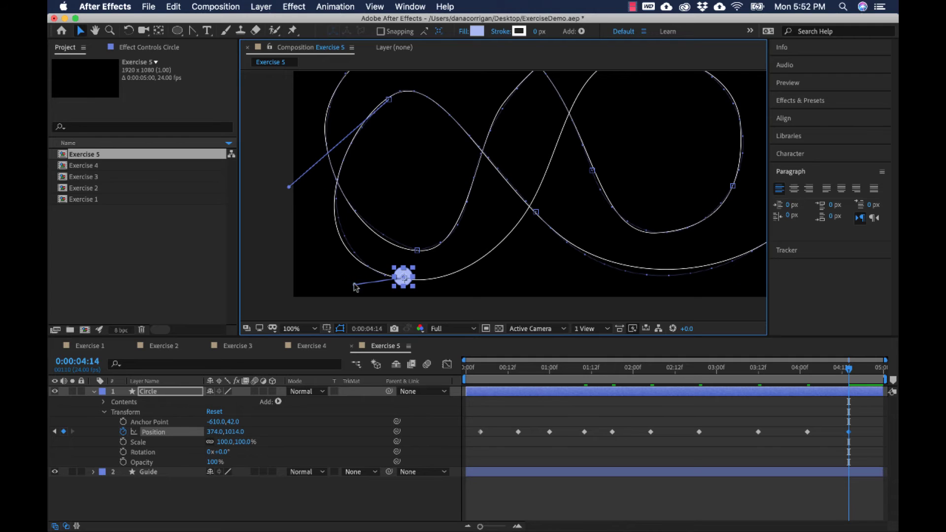
left_click_drag(354, 284, 346, 285)
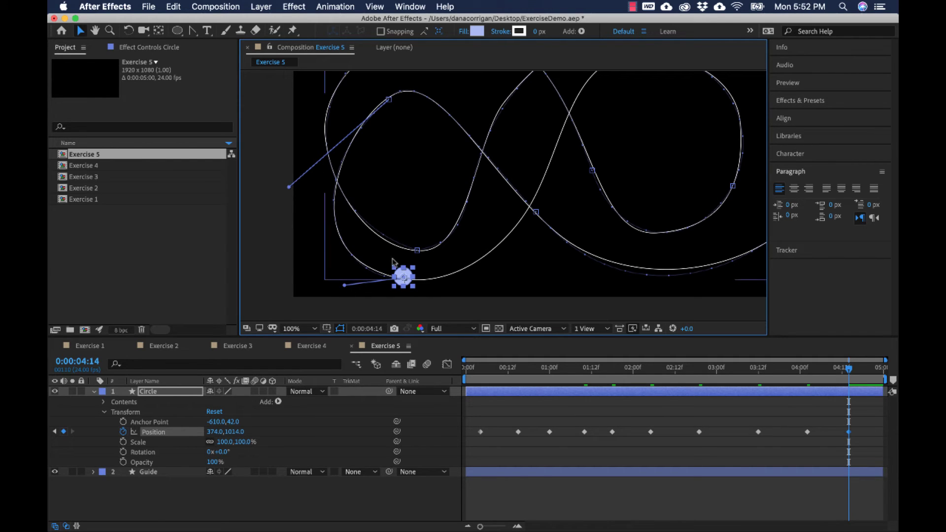
left_click_drag(342, 285, 343, 278)
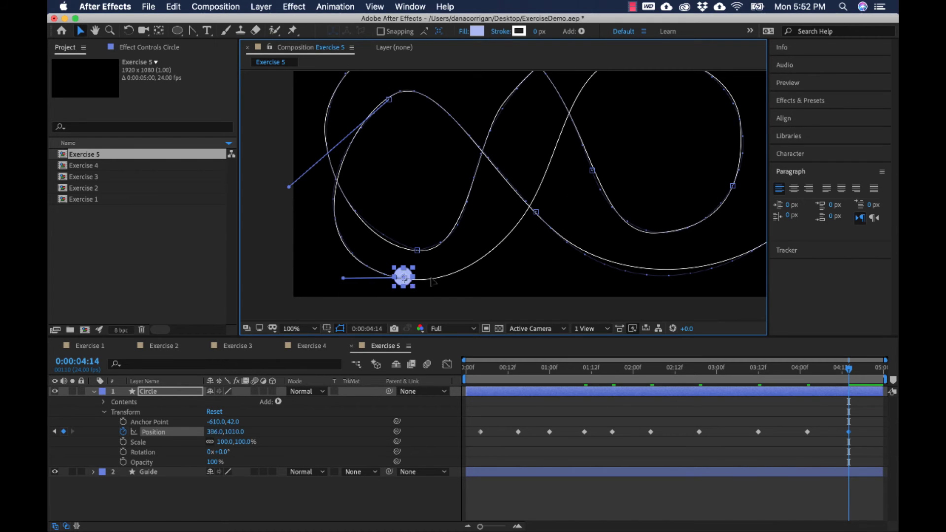
Step: Undo the last move of the 0:00:04:14 keyframe and nudge the 0:00:04:02 keyframe point onto the guide
left_click_drag(409, 280, 473, 264)
key("super+z")
left_click(388, 101)
left_click_drag(387, 101, 389, 100)
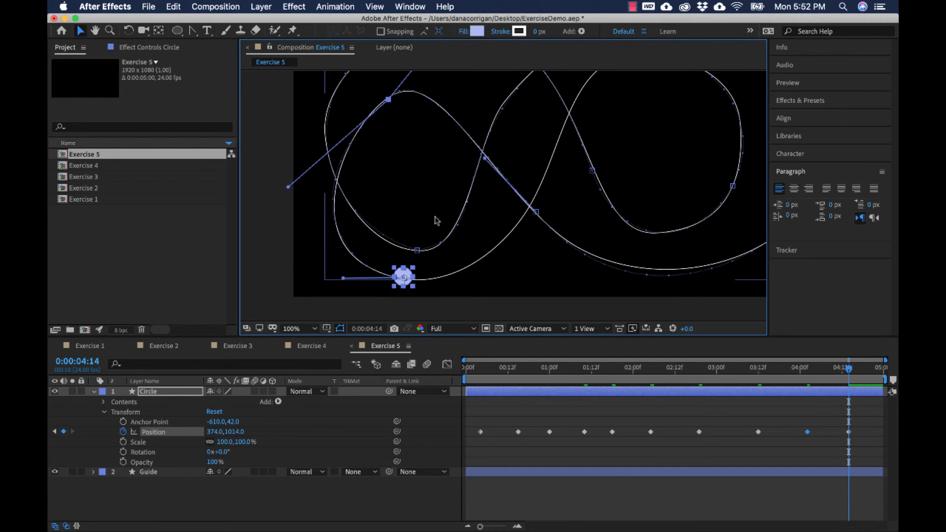
Step: Set the Exercise 5 composition's duration to 0:00:07:00
left_click_drag(862, 380, 892, 373)
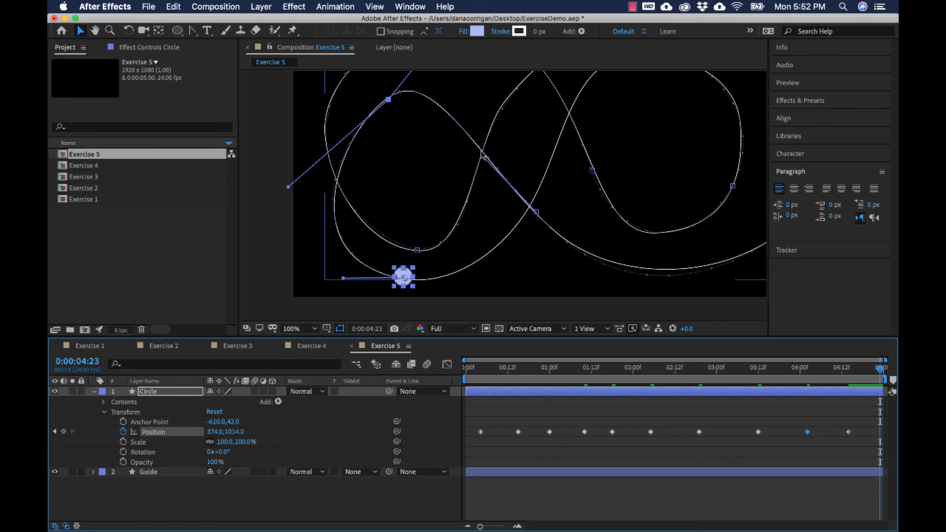
left_click(236, 7)
left_click(235, 39)
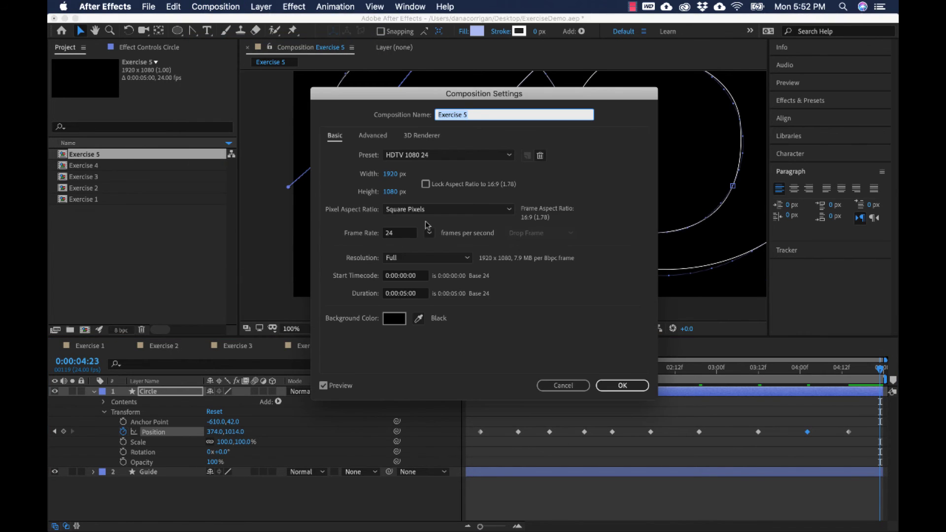
left_click(404, 294)
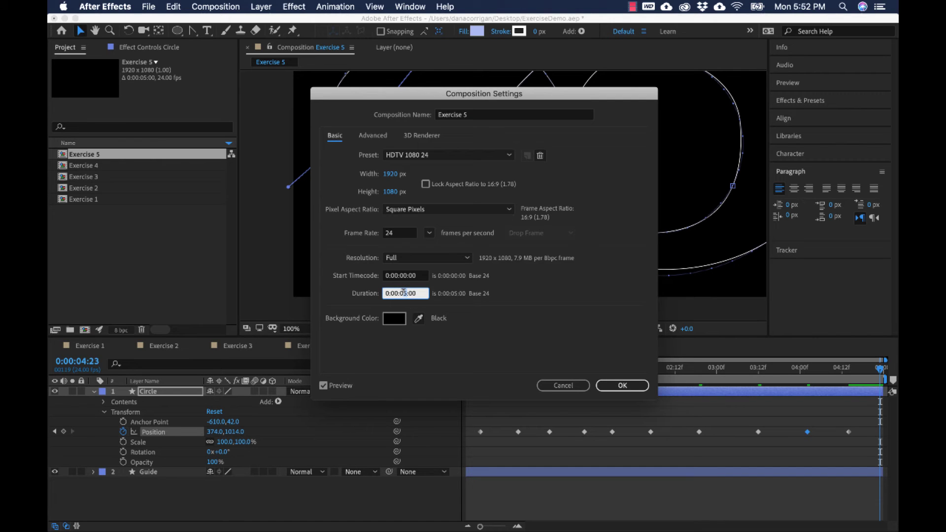
left_click(622, 385)
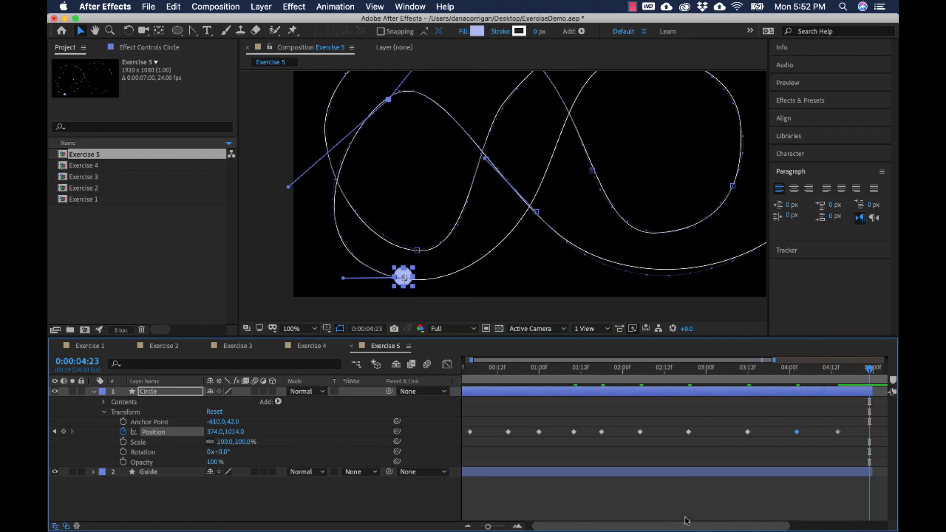
Step: Bring the end of the timeline into view and move the current time to 0:00:05:04, past the ends of the layers
left_click_drag(686, 530, 822, 500)
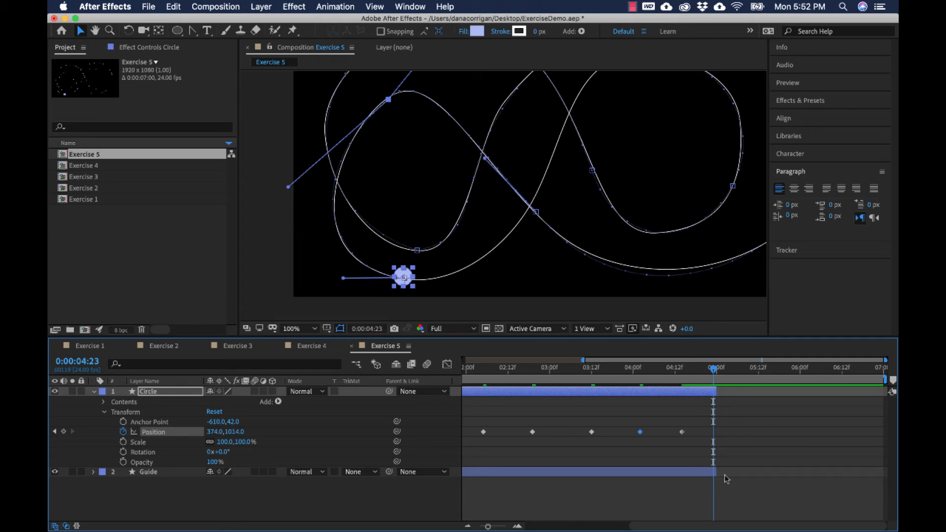
key("Page_Up")
left_click(699, 373)
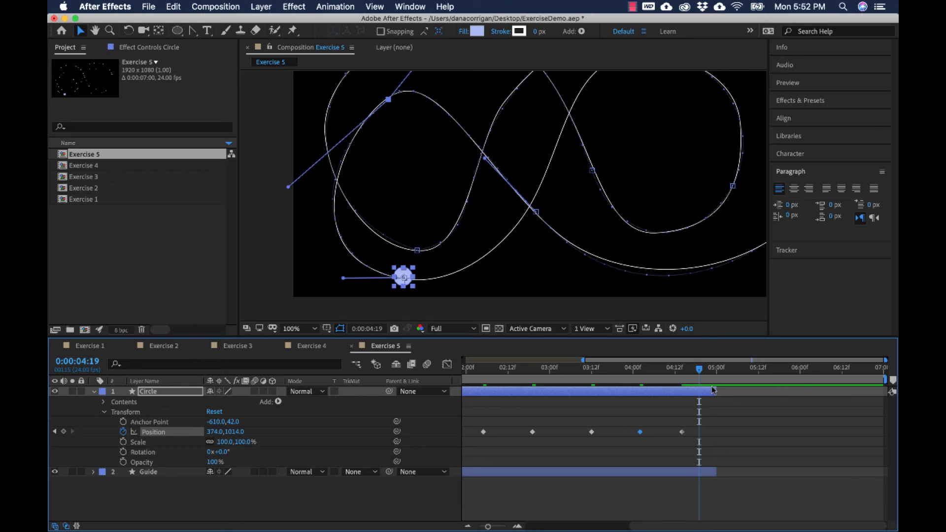
left_click_drag(711, 371, 731, 374)
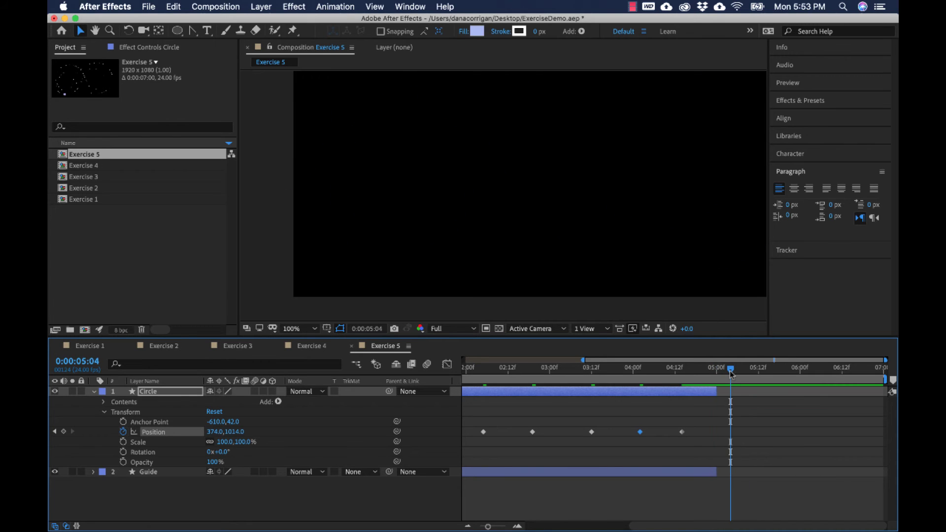
left_click(725, 413)
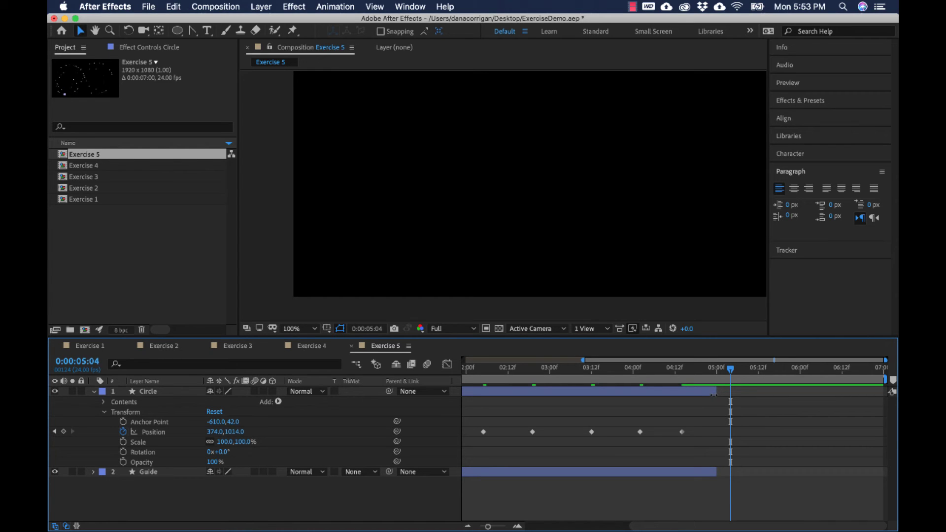
Step: Extend the Circle and Guide layers together so both last until the composition's end at 0:00:07:00, and deselect them
left_click(706, 394)
left_click(695, 471)
left_click(708, 394)
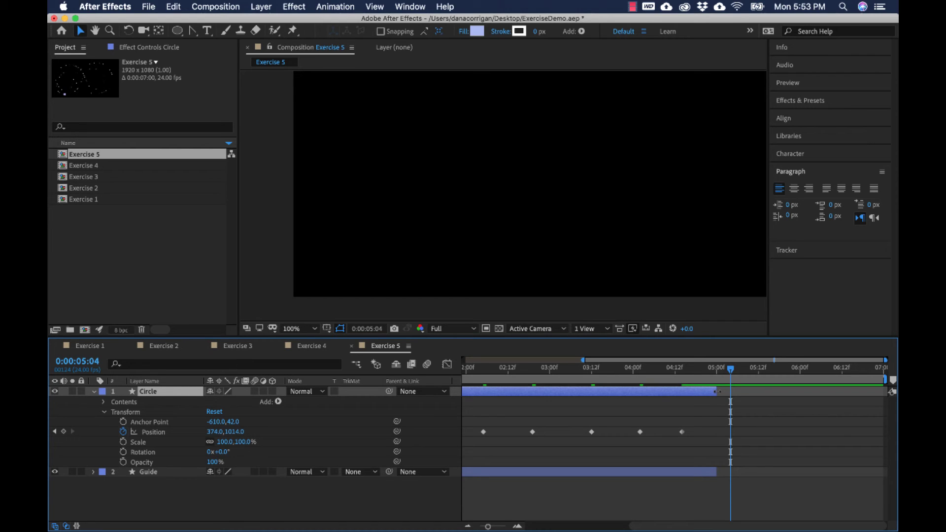
left_click_drag(725, 391, 725, 393)
left_click(709, 475, "shift")
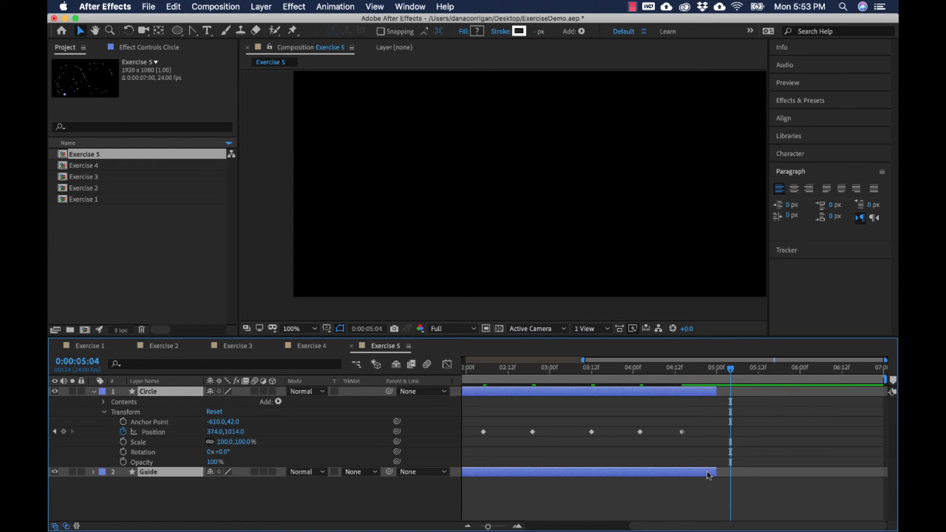
left_click_drag(714, 471, 883, 469)
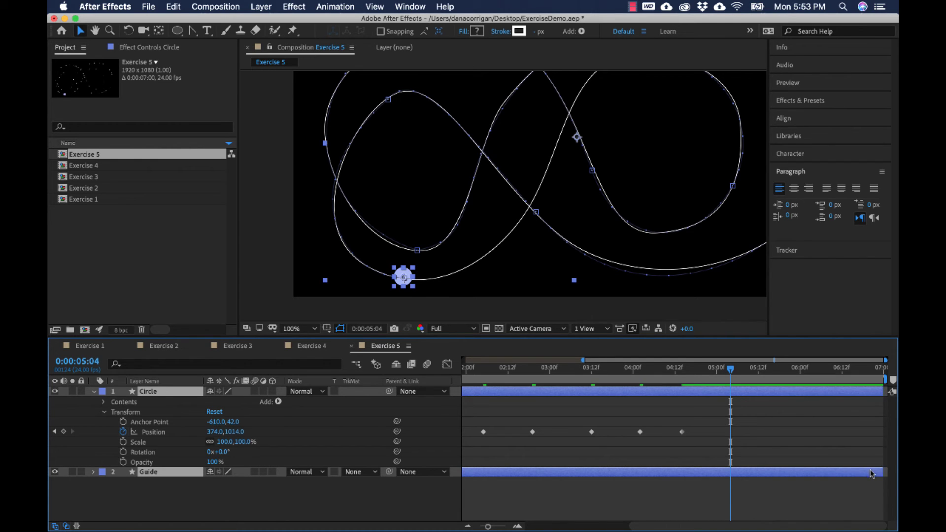
left_click(820, 461)
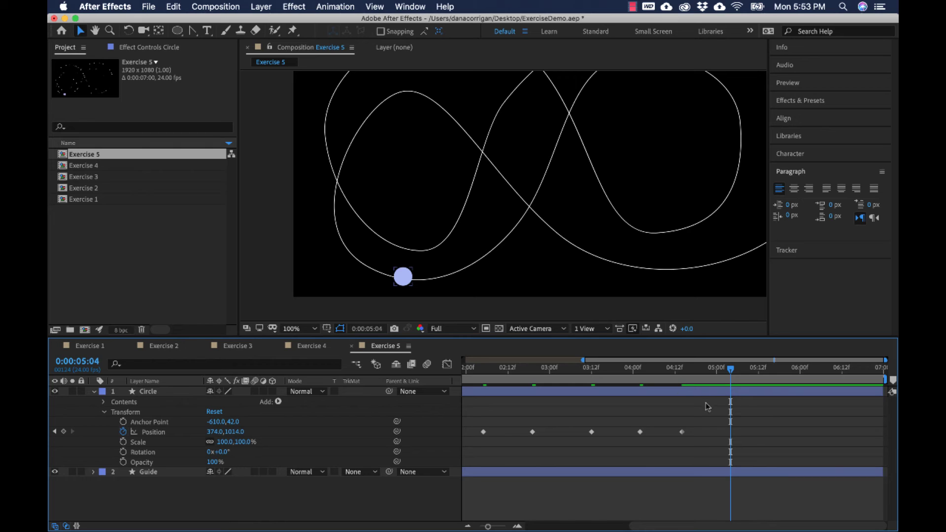
Step: Try sliding the Circle and Guide layers to a later start in time, and undo both shifts
left_click(734, 392)
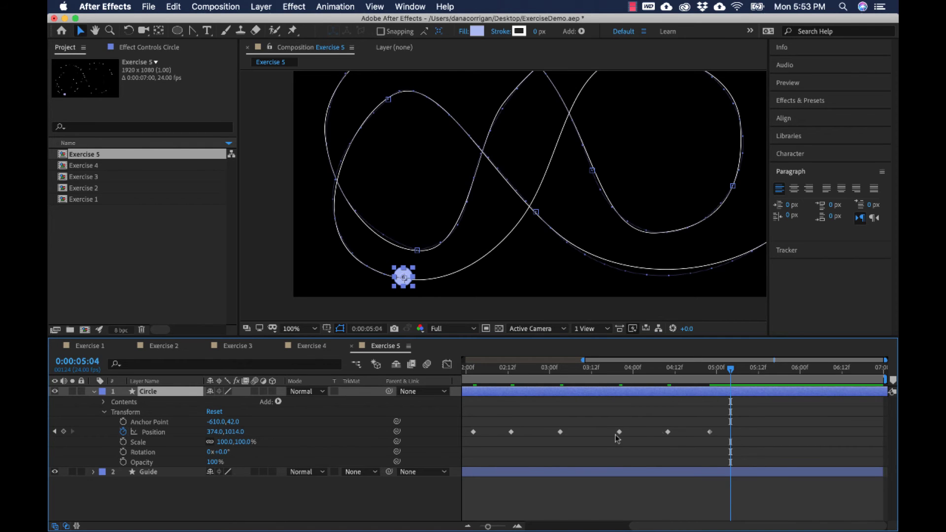
left_click_drag(645, 526, 547, 527)
left_click_drag(560, 390, 577, 391)
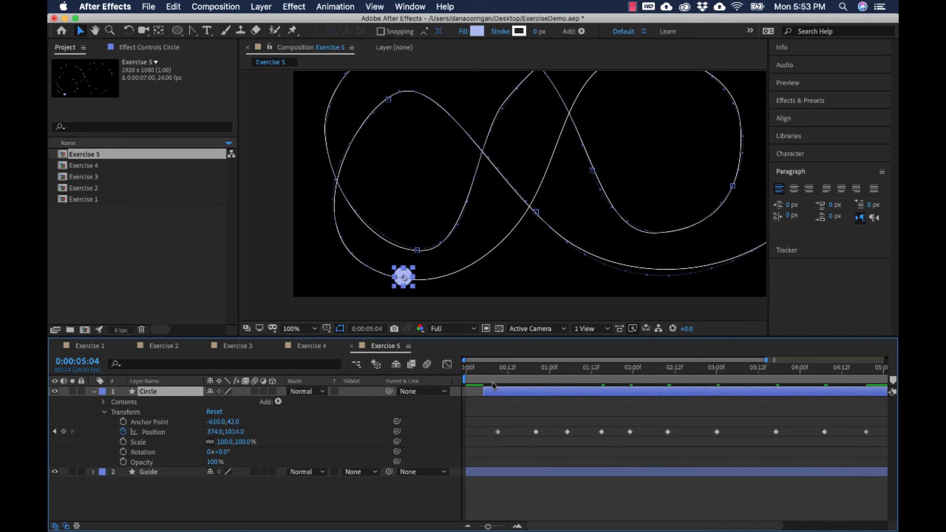
key("Home")
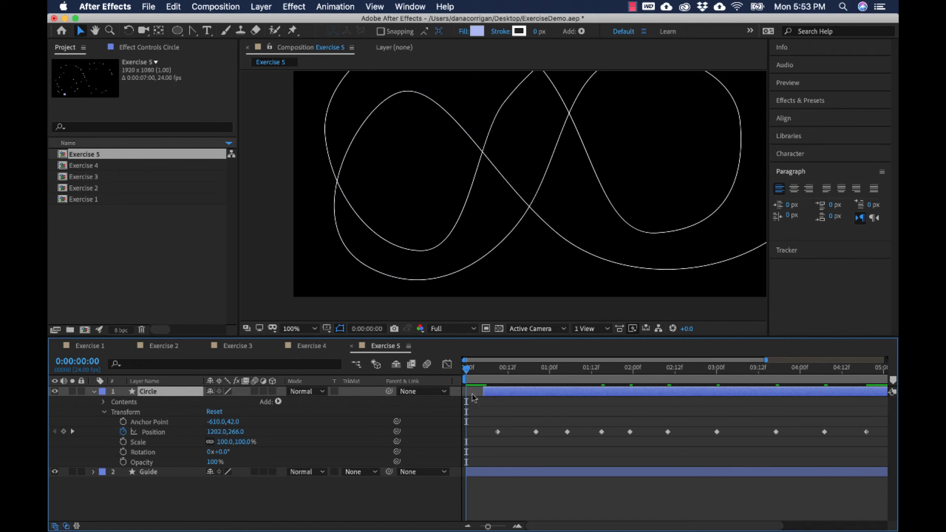
left_click_drag(486, 471, 499, 471)
key("super+z")
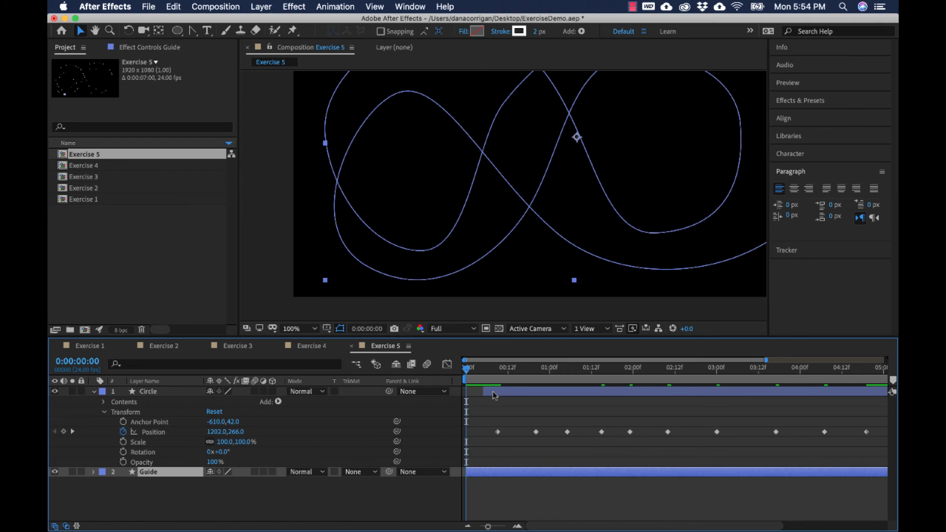
key("super+z")
left_click_drag(600, 525, 705, 526)
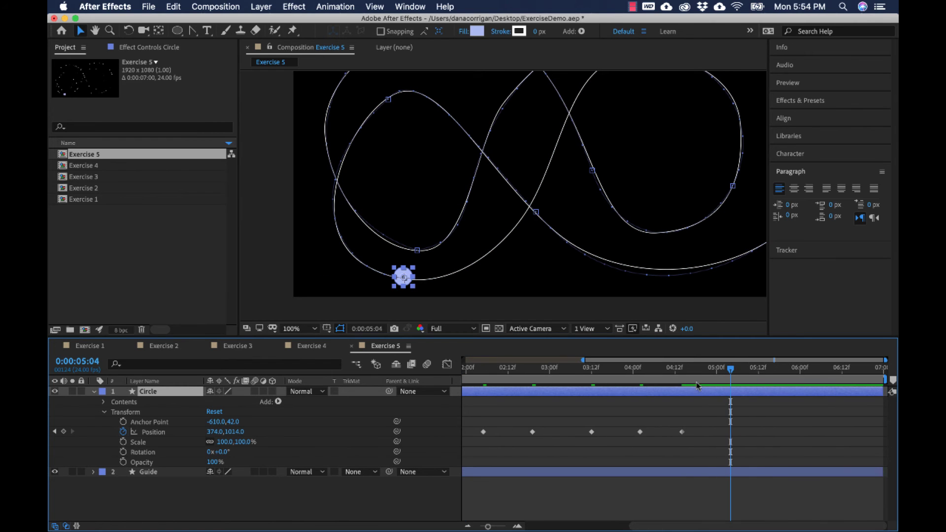
Step: Keyframe the circle's Position at 920, 498 at 0:00:05:00, and undo a trial extension of the 0:00:04:14 keyframe's outgoing handle
left_click_drag(695, 369, 718, 379)
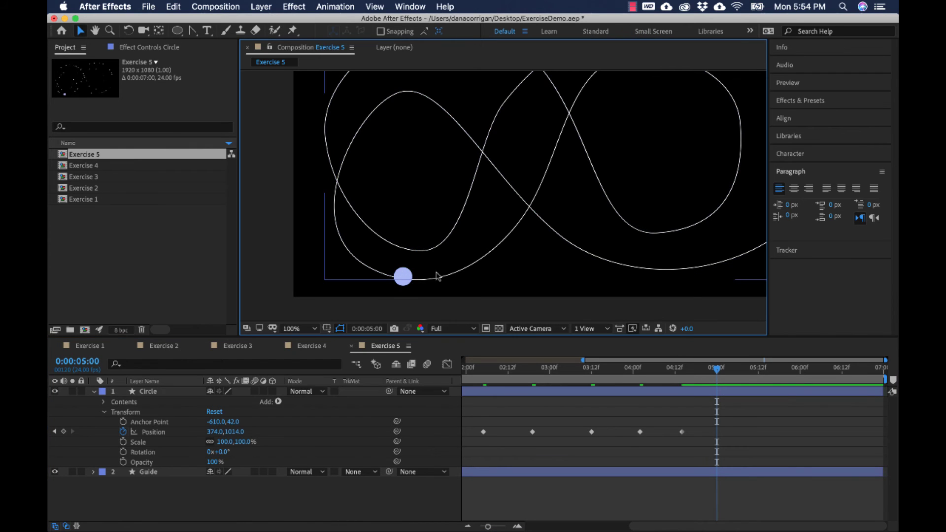
left_click_drag(410, 275, 564, 124)
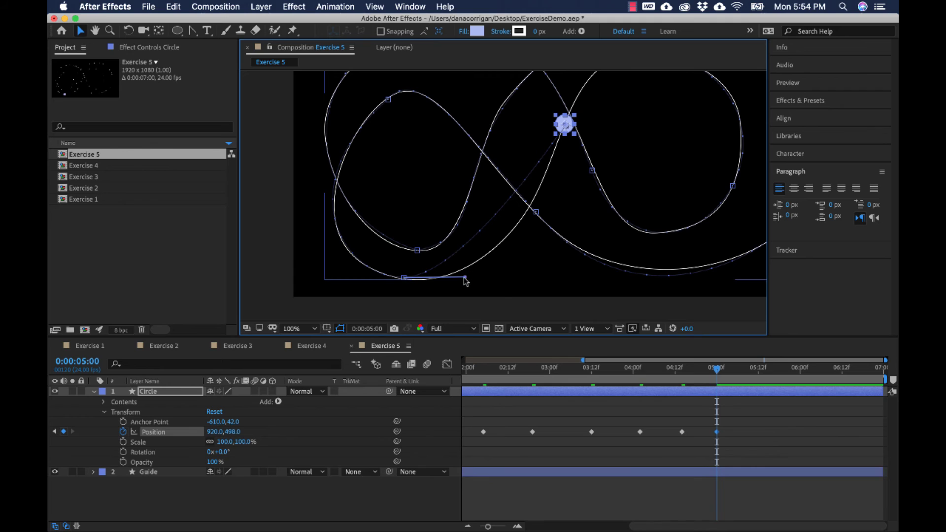
left_click_drag(464, 277, 487, 281)
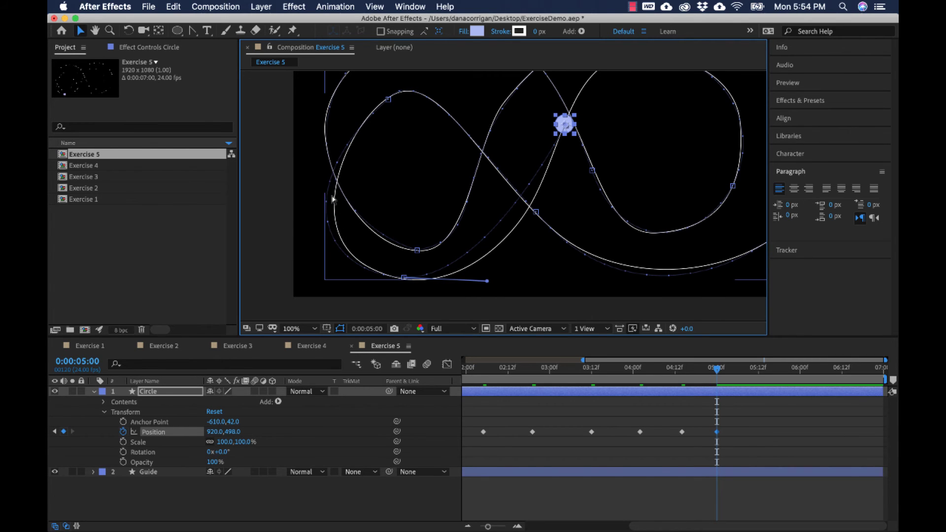
key("super+z")
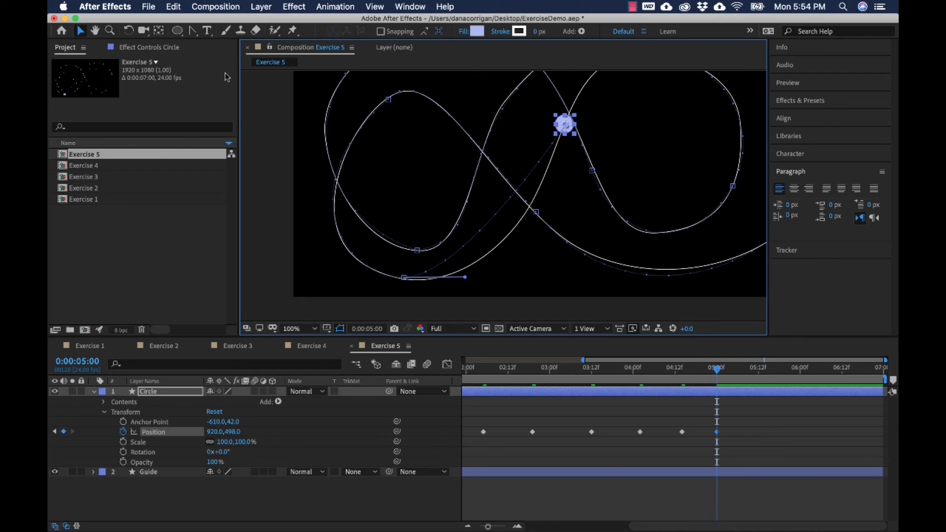
Step: With the Convert Vertex tool, extend only the 0:00:04:14 keyframe's outgoing handle, angled slightly downward, to match the guide's lower curve
left_click(192, 31)
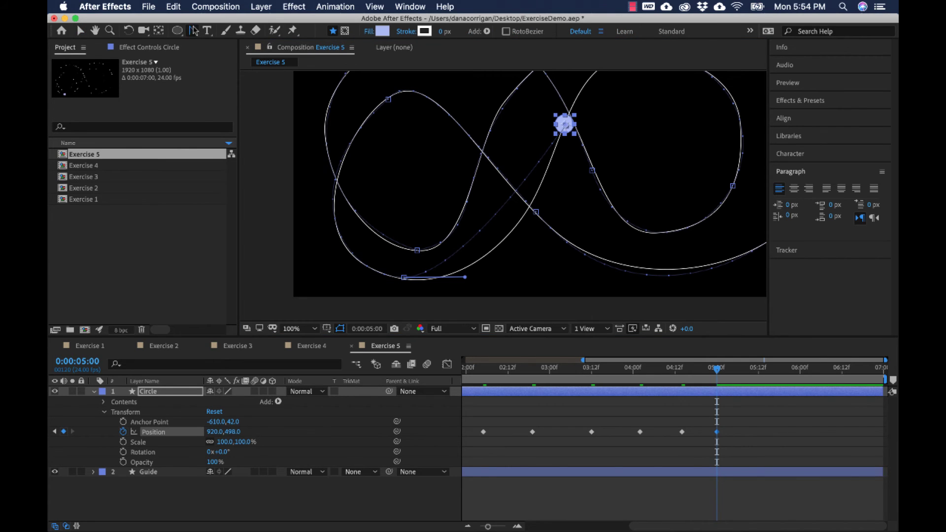
left_click(192, 32)
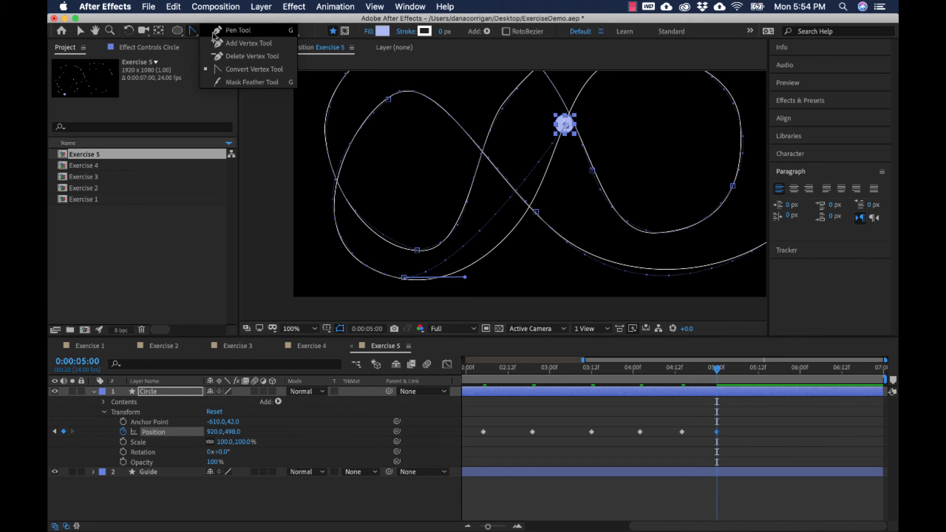
left_click(192, 33)
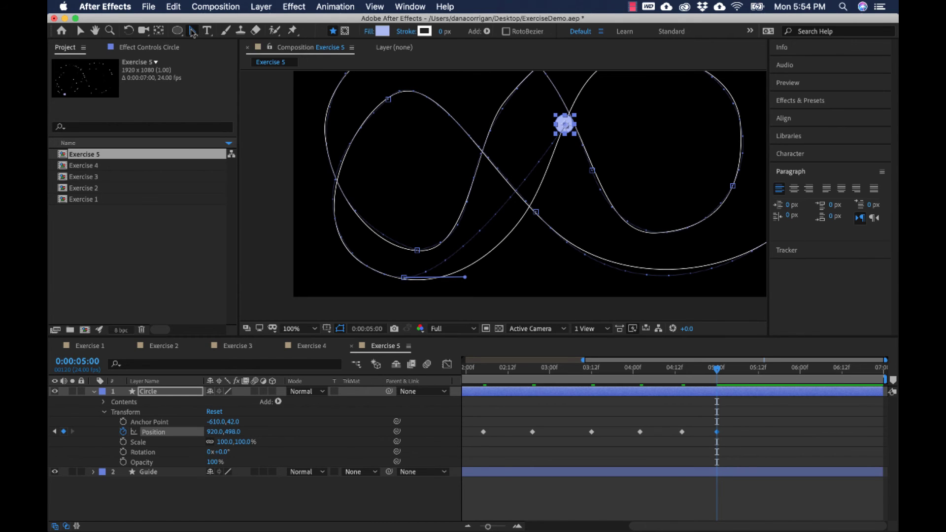
left_click(192, 33)
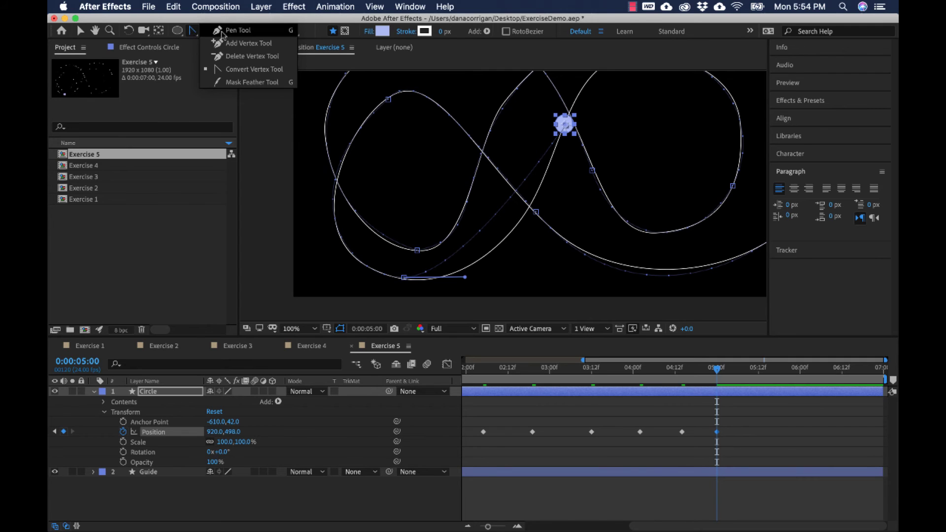
left_click(234, 70)
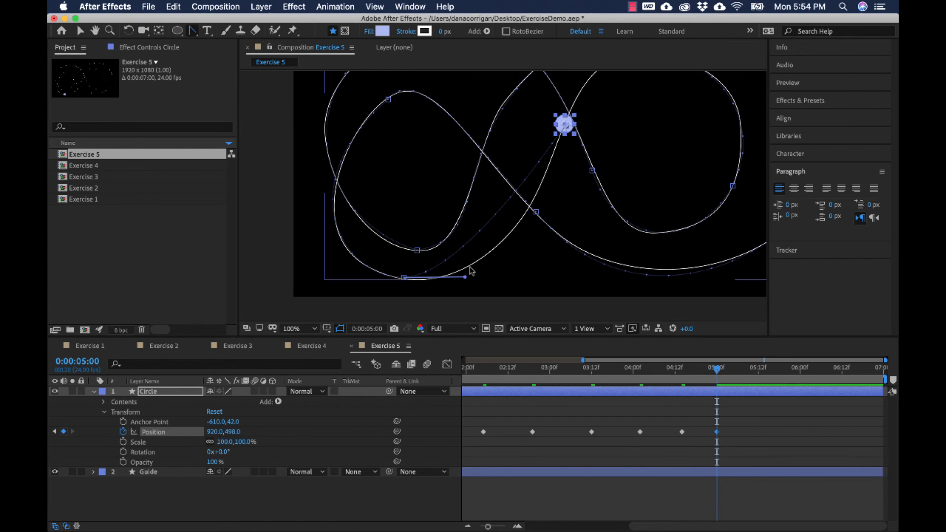
left_click_drag(467, 280, 523, 293)
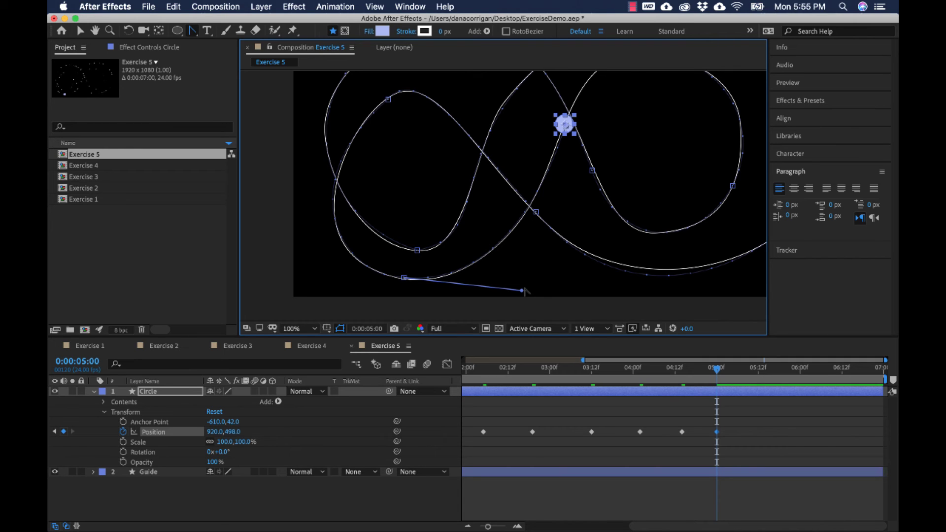
Step: Copy the first Position keyframe and paste it at 0:00:05:09 to bring the circle back to its starting point
key("space")
mouse_move(573, 212)
left_mouse_down()
mouse_move(537, 215)
mouse_move(449, 267)
left_mouse_up()
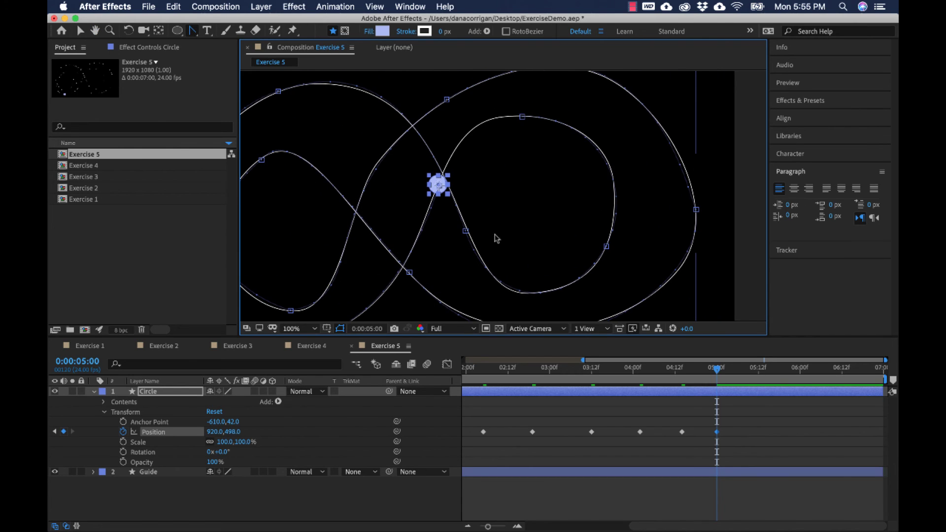
left_click_drag(716, 367, 748, 367)
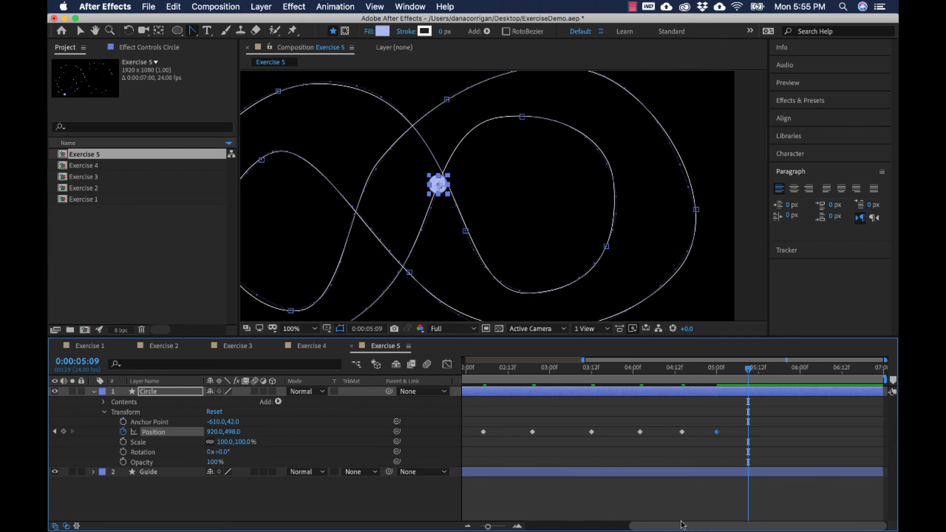
scroll(565, 459, "left", 5)
left_click(481, 432)
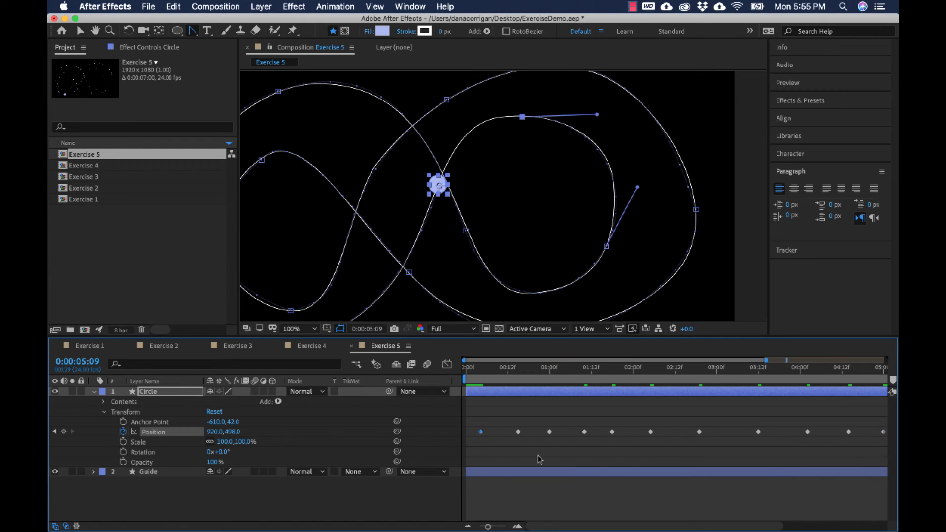
left_click_drag(595, 526, 721, 496)
key("super+v")
key("super+v")
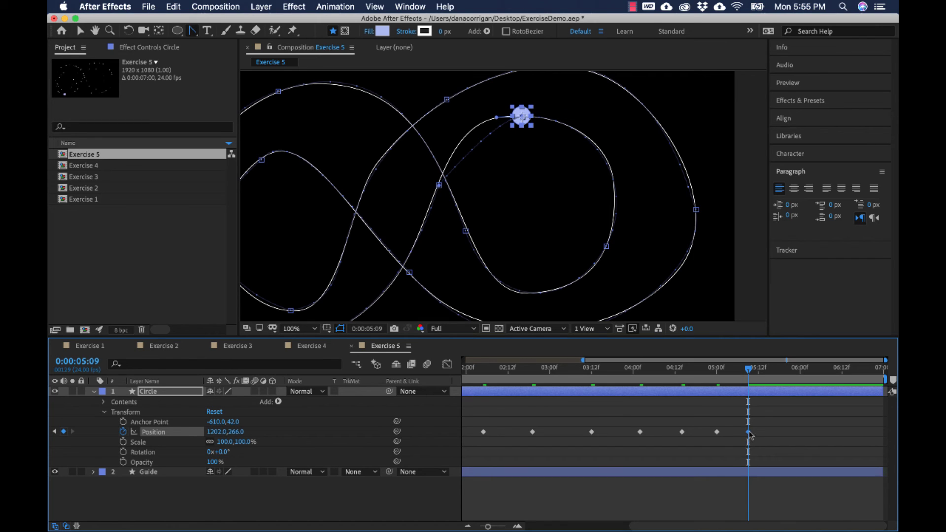
Step: Move the pasted final keyframe slightly earlier, to about 0:00:05:07, and extend its incoming handle to match the guide's inner loop
left_click_drag(748, 432, 742, 437)
left_click_drag(496, 118, 461, 111)
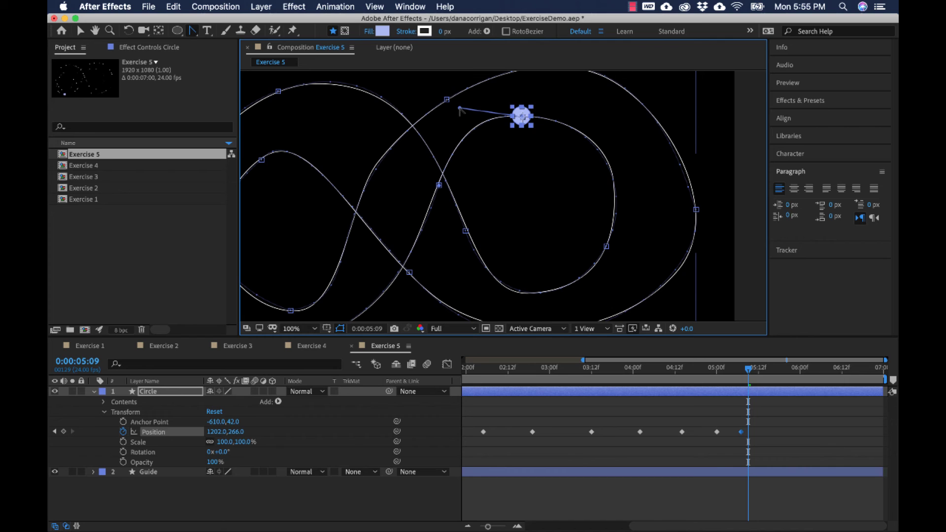
Step: Hide the Guide layer, switch back to the Selection tool and preview the whole circle animation from 0:00:00:00
left_click_drag(729, 527, 532, 529)
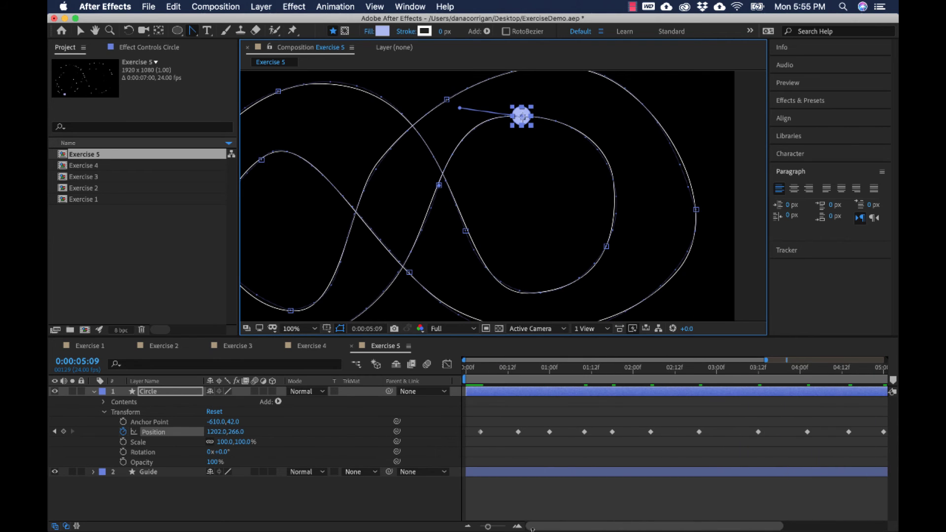
scroll(502, 196, "down", 2)
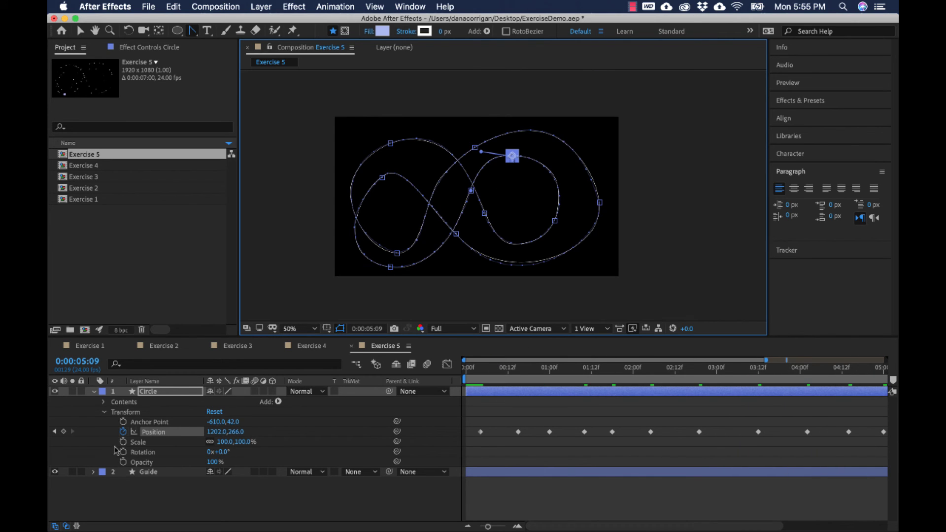
left_click(54, 472)
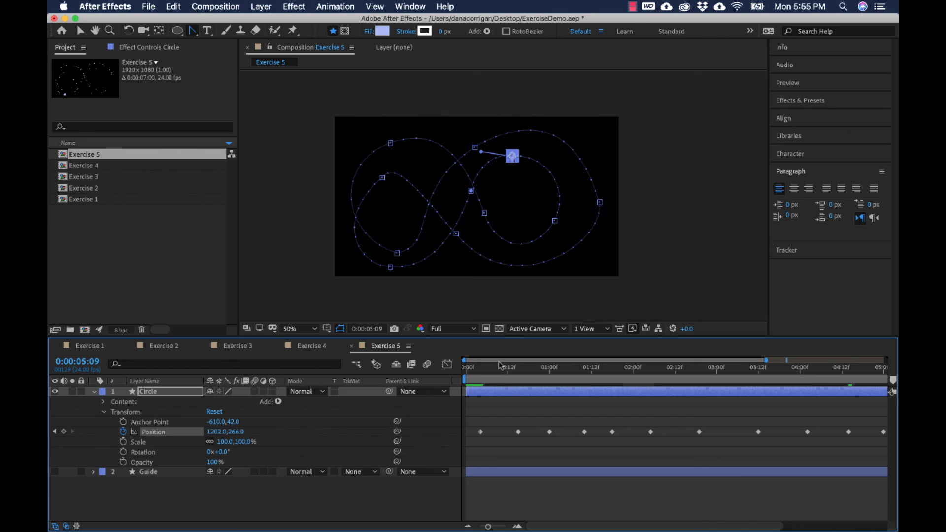
key("Home")
key("v")
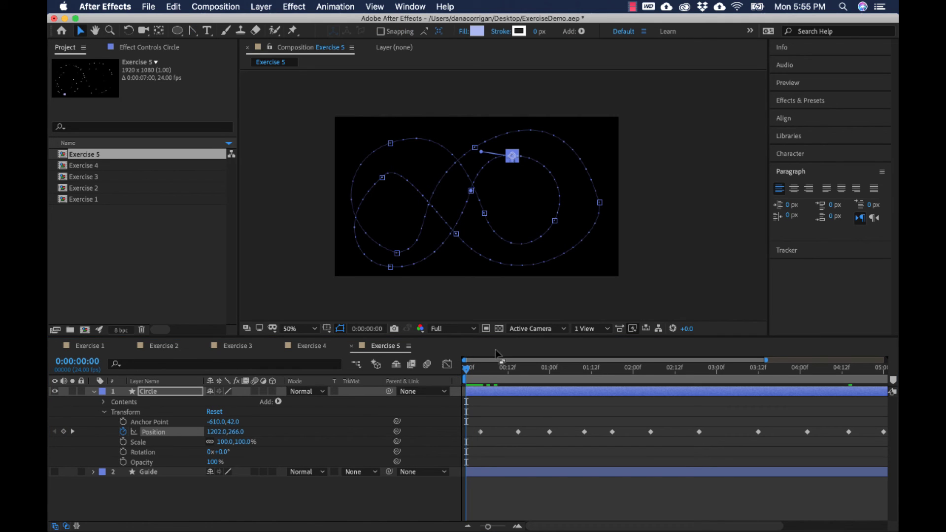
key("space")
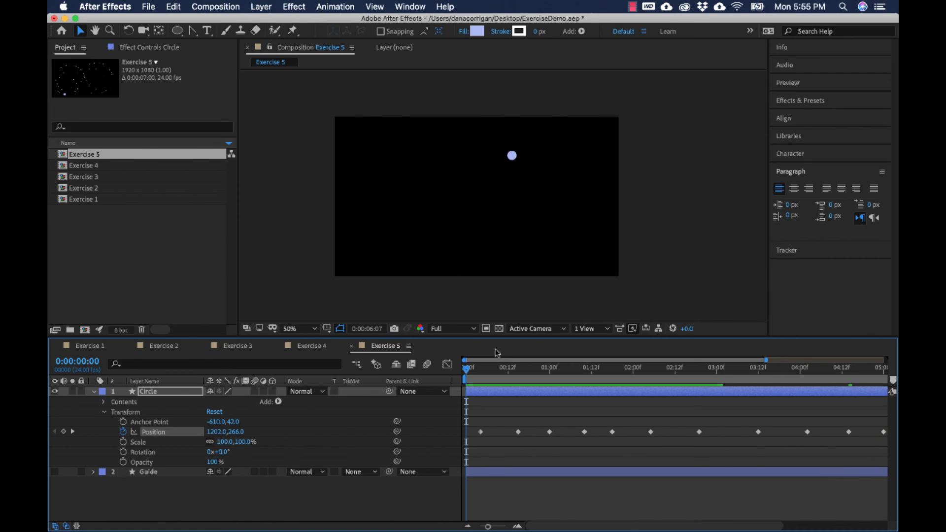
key("space")
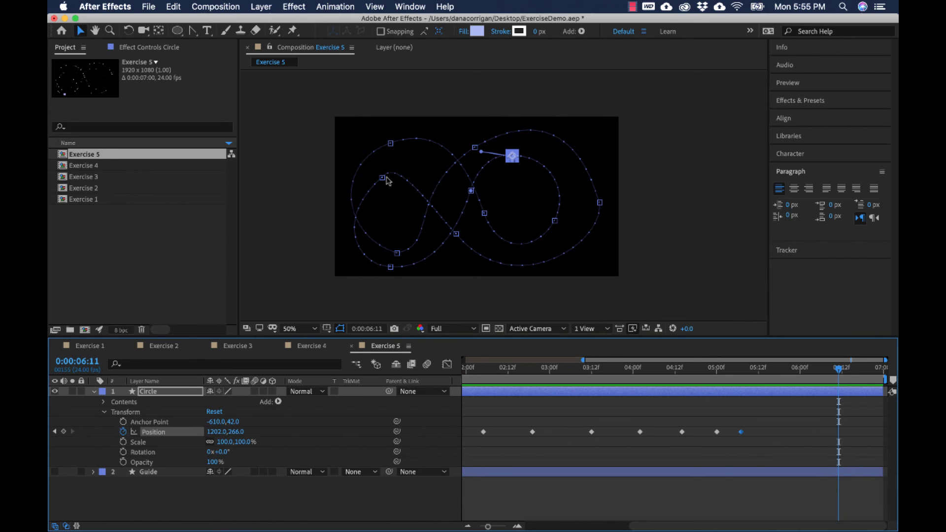
Step: Adjust the incoming handle of the Position keyframe at the far right of the outer loop
key("period")
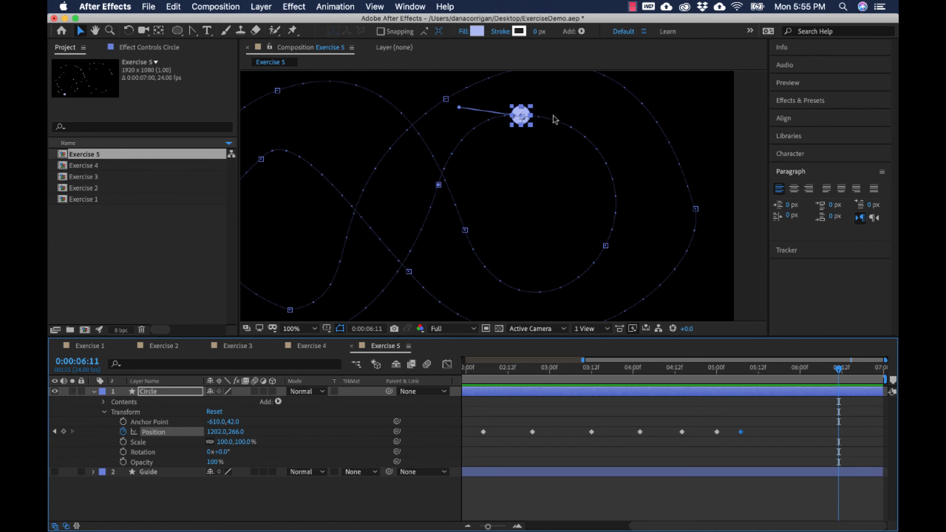
left_click(696, 210)
left_click_drag(689, 201, 692, 180)
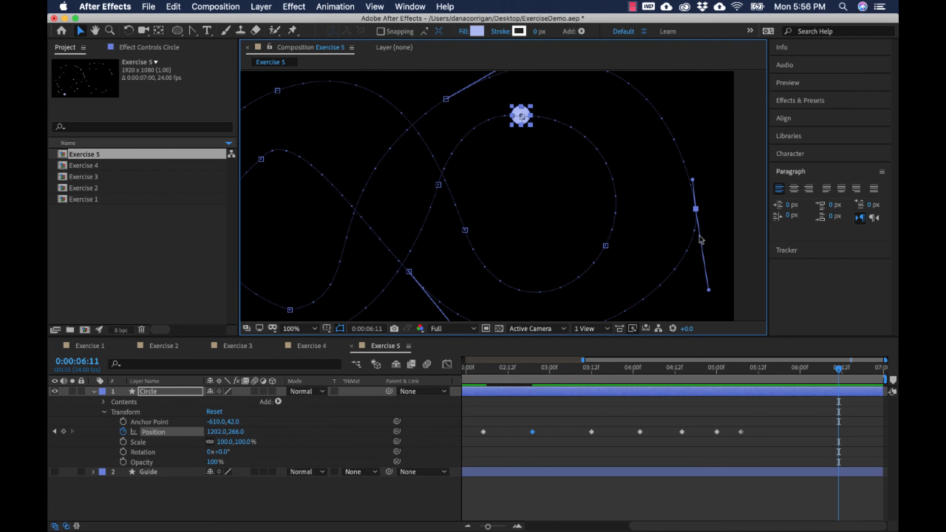
Step: Select the path points on the left loop's upper bend and right descent to match them with their timeline keyframes
left_click(329, 184)
left_click(526, 124)
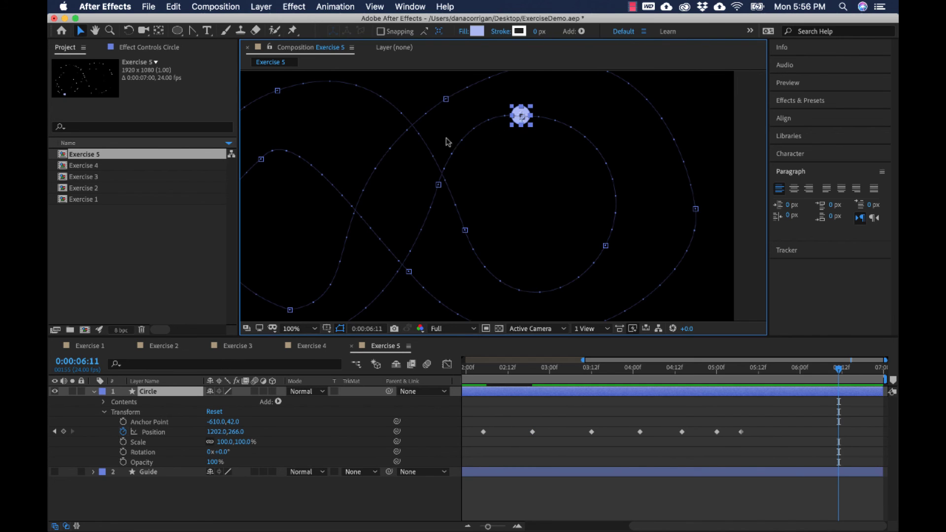
left_click(409, 272)
left_click(262, 159)
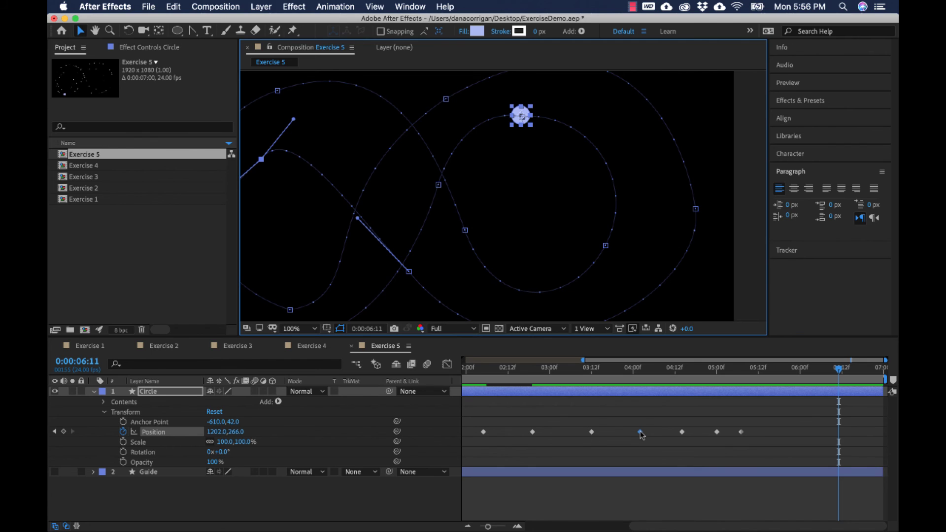
left_click(409, 272)
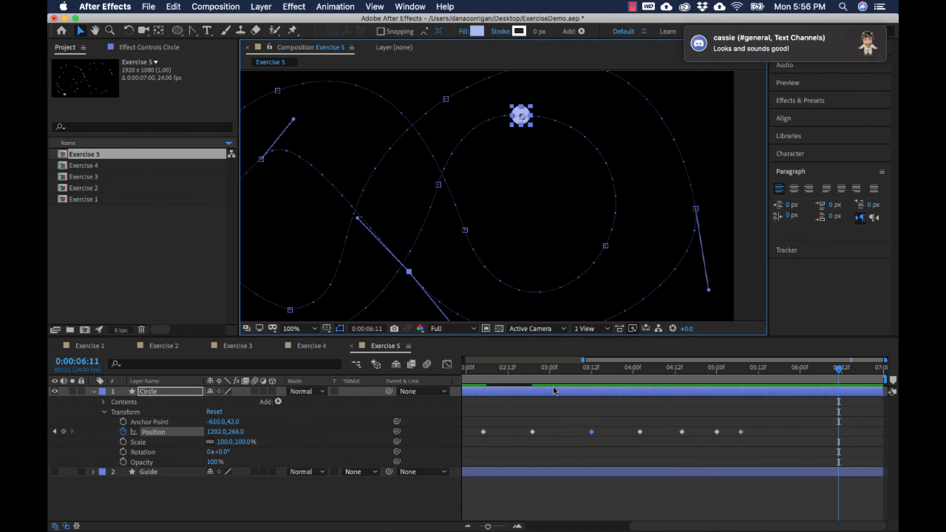
Step: Shift the last four Position keyframes about five frames earlier, placing the final one at about 0:00:05:02
left_click(594, 434)
mouse_move(624, 409)
left_mouse_down()
mouse_move(660, 434)
mouse_move(770, 450)
mouse_move(723, 439)
left_mouse_up()
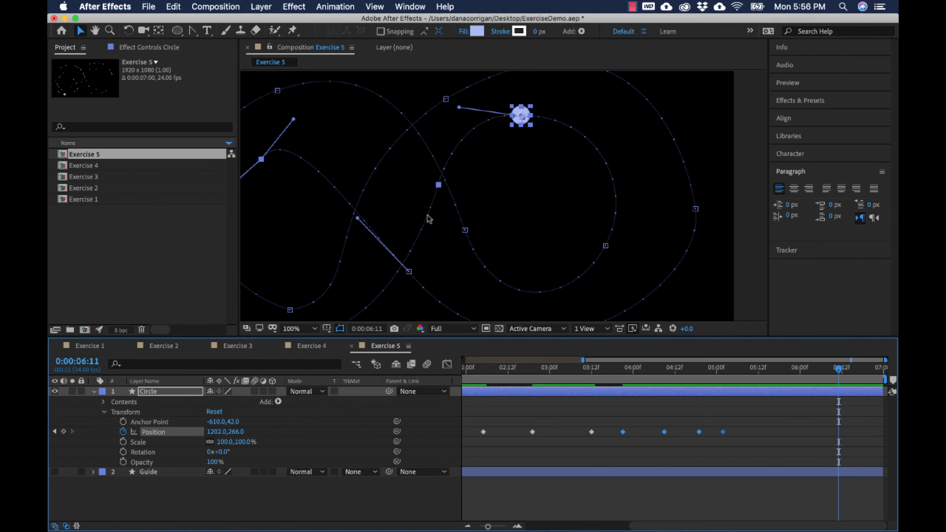
left_click(527, 239)
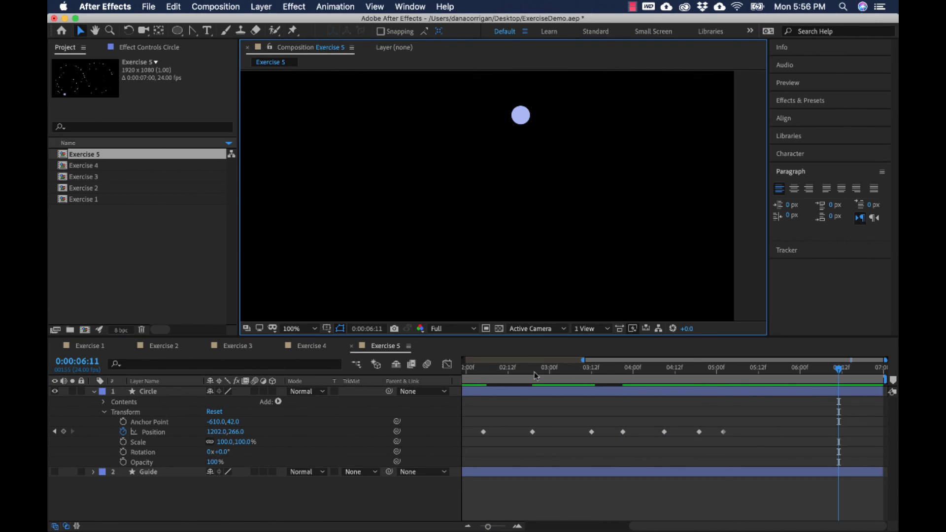
Step: Preview the retimed circle animation from 0:00:00:00 with the composition view at 50%
left_click(382, 400)
key("Home")
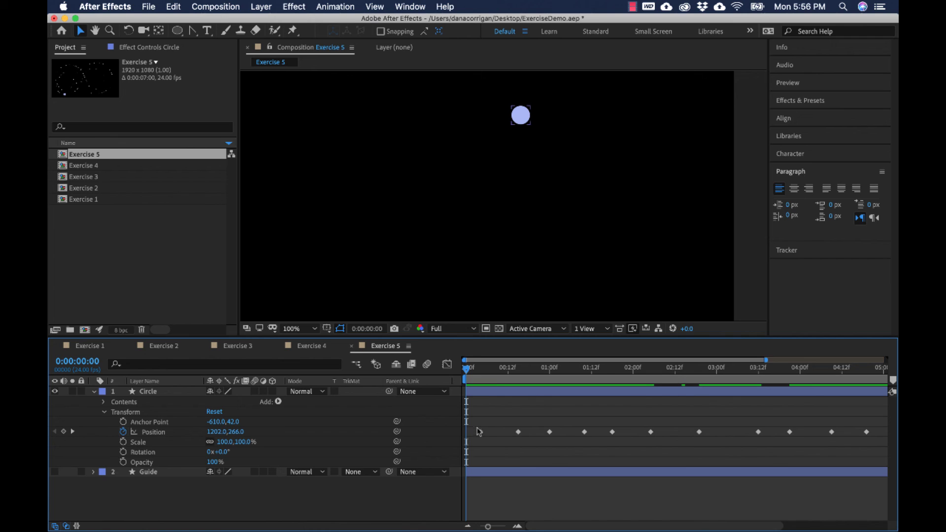
left_click(479, 432)
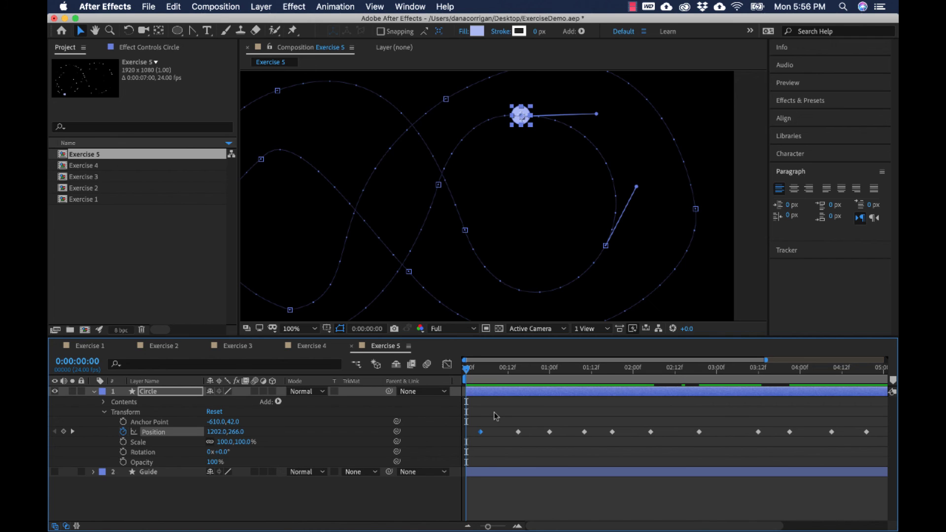
key("space")
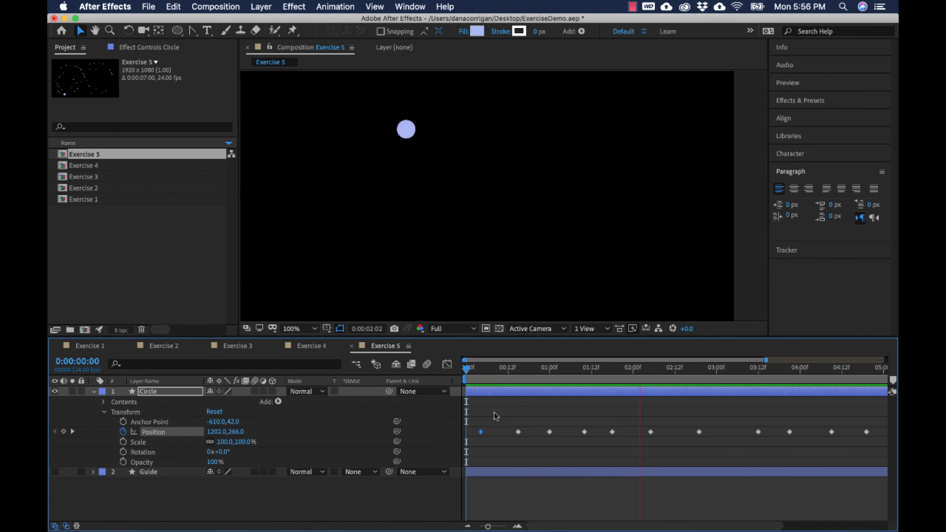
scroll(487, 242, "down", 1)
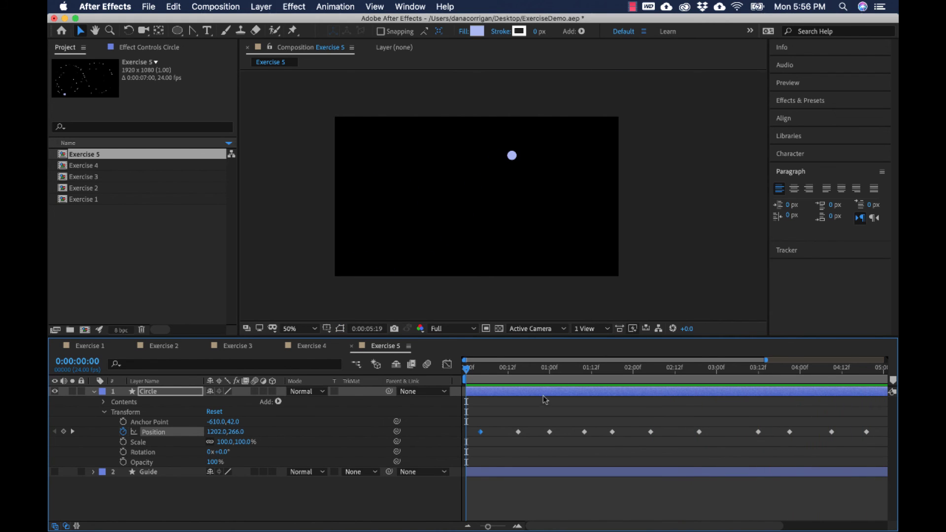
key("space")
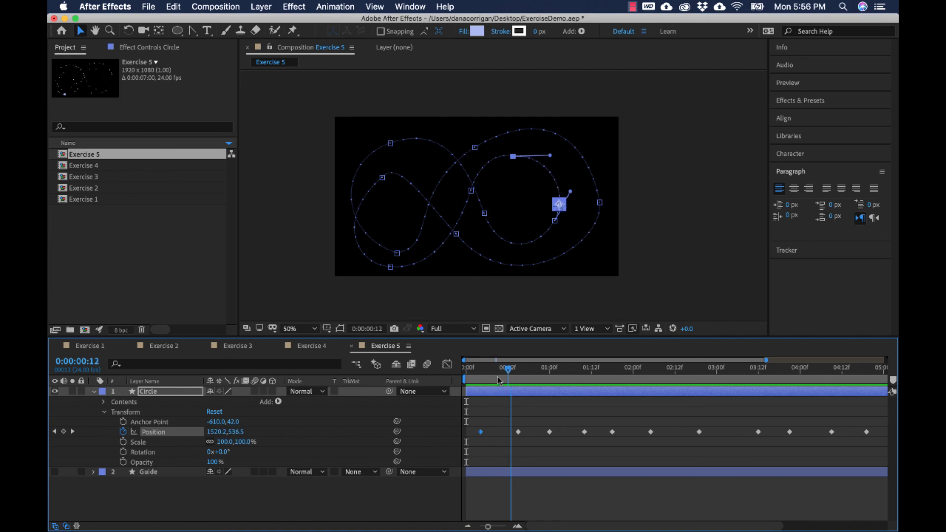
key("space")
Step: Apply Easy Ease Out to the first Position keyframe and preview the motion
right_click(480, 432)
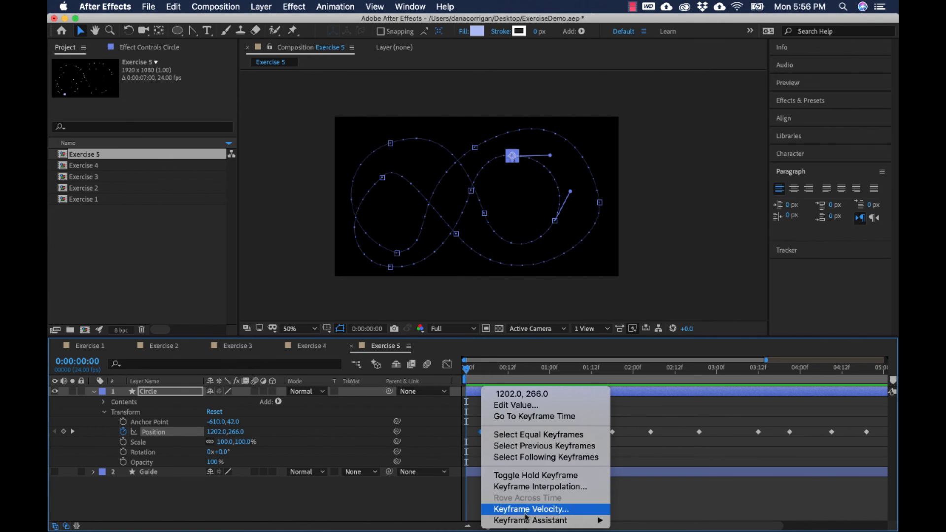
mouse_move(526, 521)
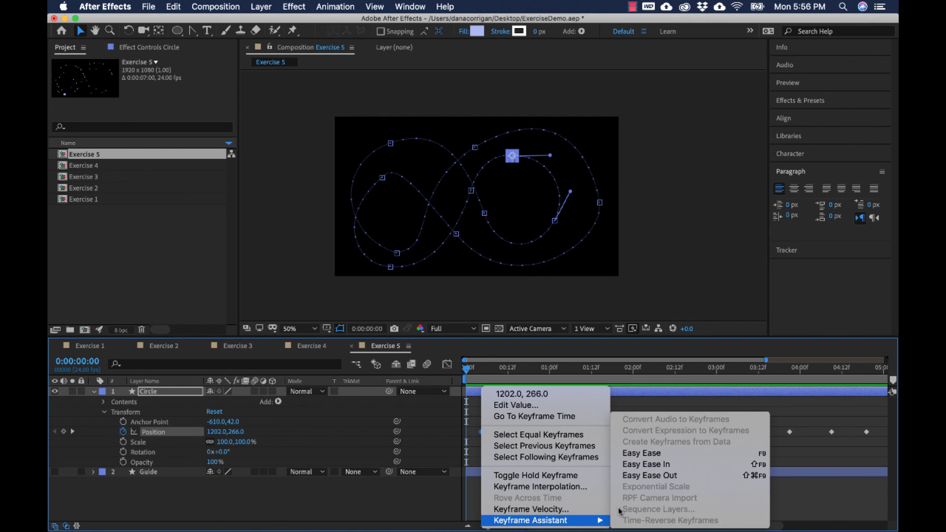
left_click(646, 476)
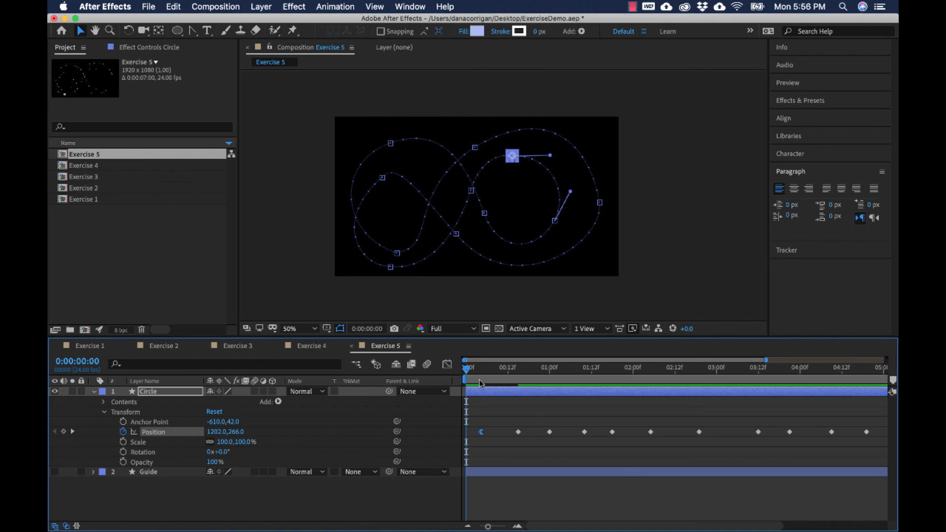
key("space")
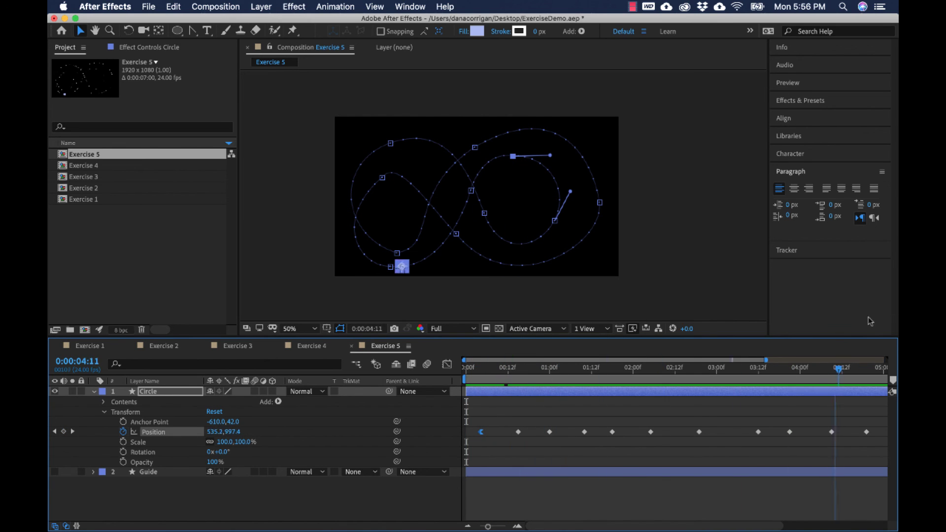
Step: Apply Easy Ease In to the final Position keyframe and preview the animation from 0:00:00:00
left_click_drag(868, 318, 685, 388)
left_click(718, 420)
left_click(723, 433)
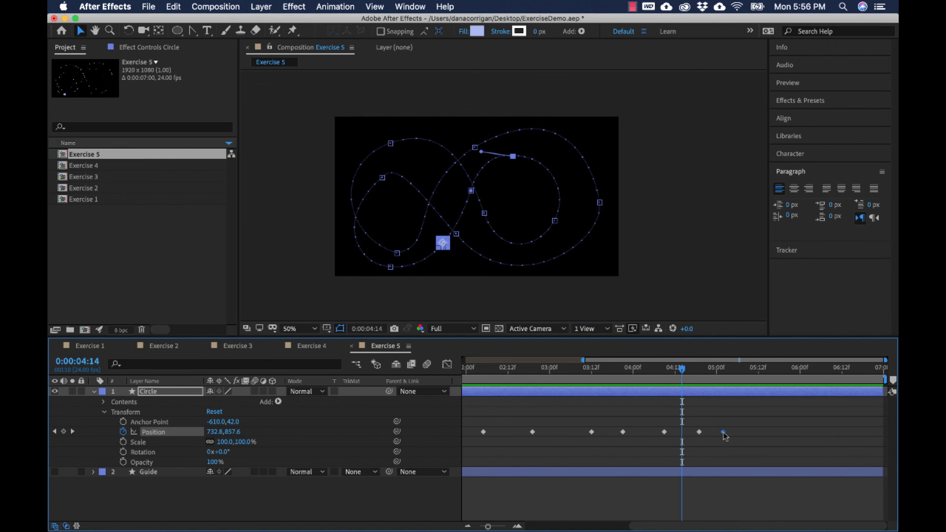
right_click(723, 432)
mouse_move(754, 521)
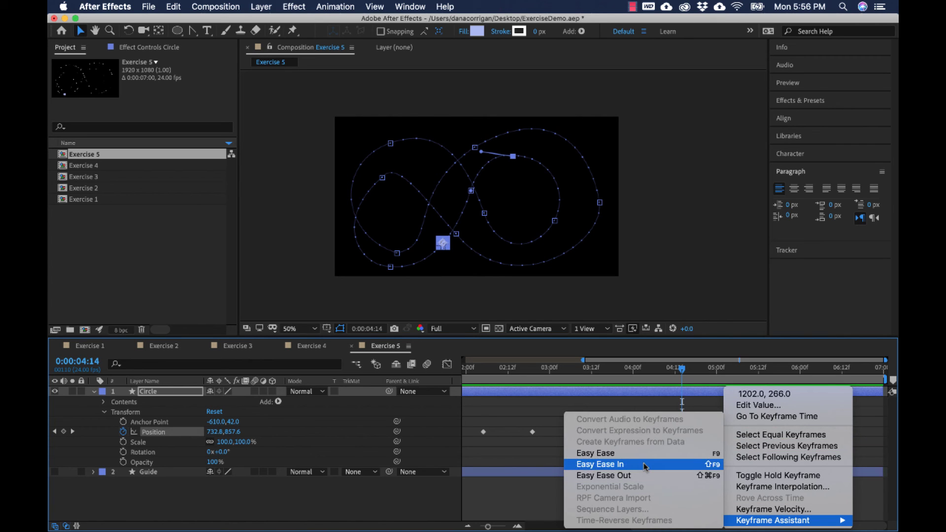
left_click(644, 466)
left_click_drag(567, 370, 393, 394)
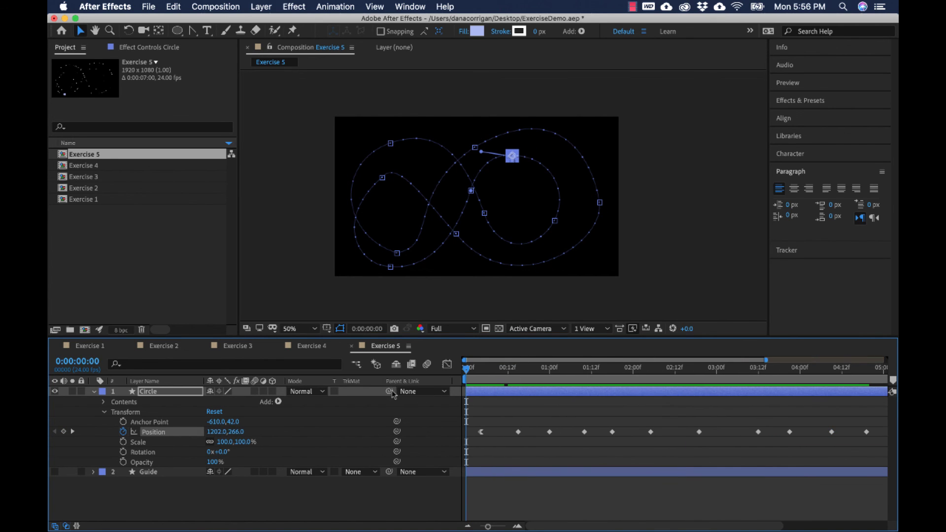
key("space")
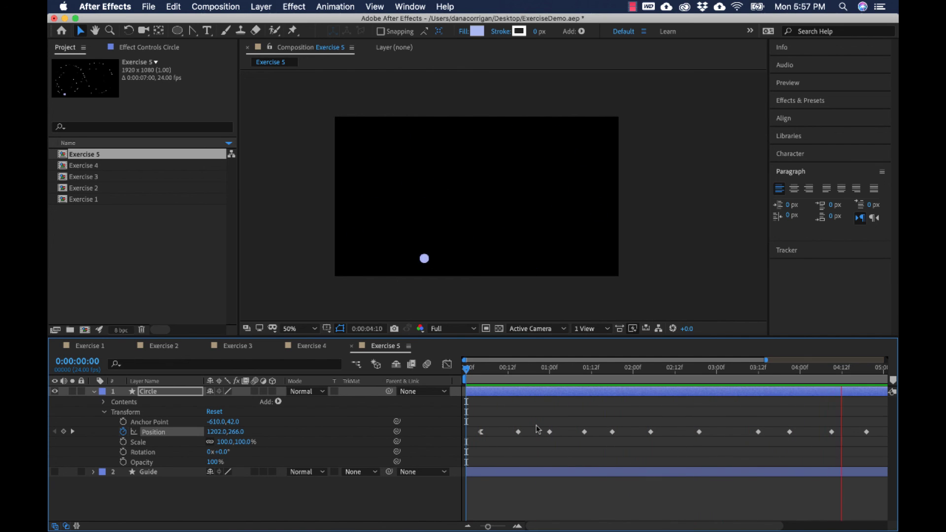
key("space")
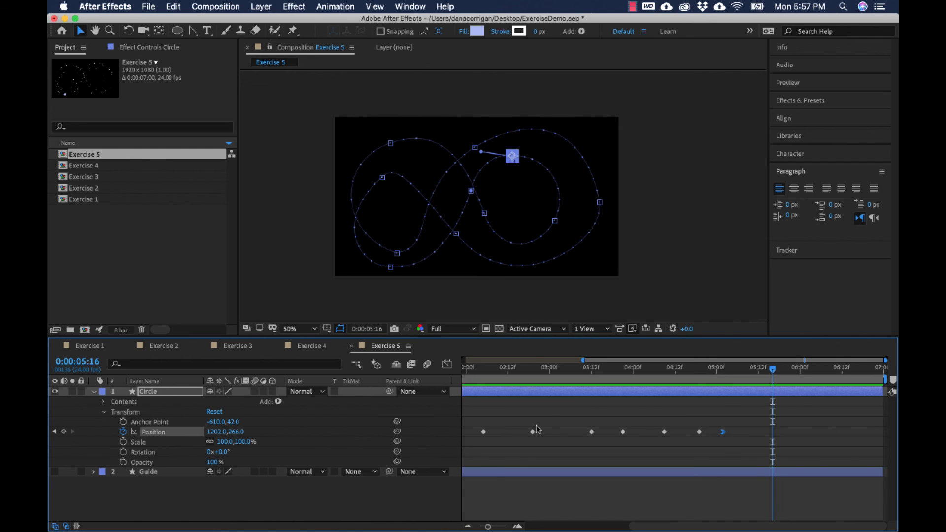
Step: Shift the last five Position keyframes, starting after the one at the outer loop's far right, about two frames earlier, ending at 0:00:05:00
left_click(456, 235)
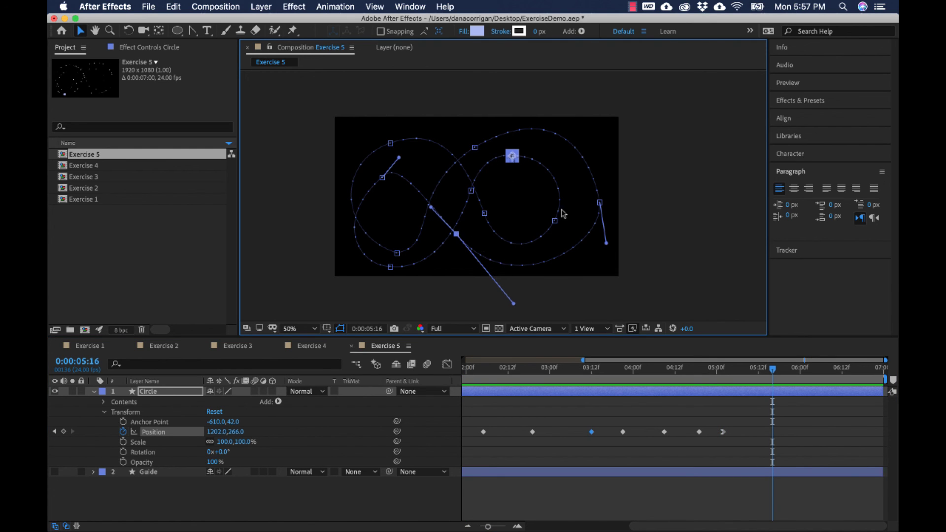
left_click(599, 207)
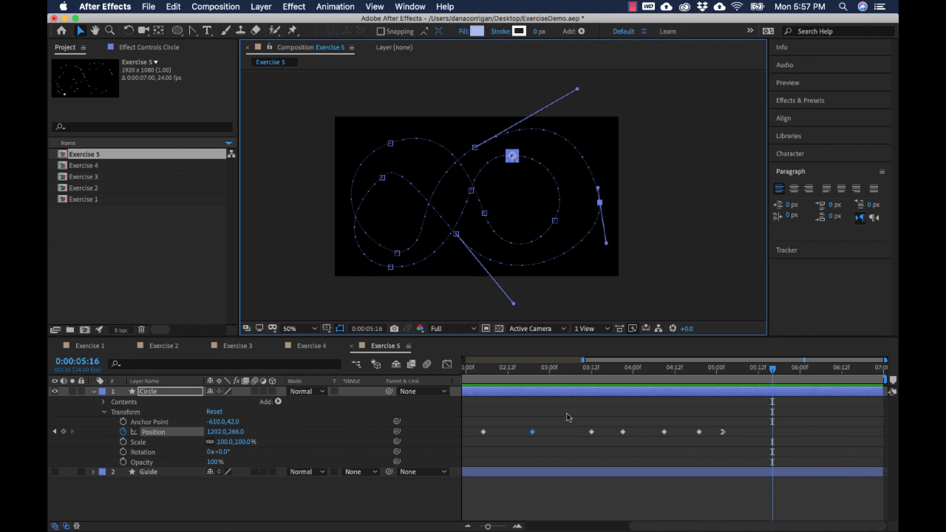
left_click_drag(567, 414, 717, 438)
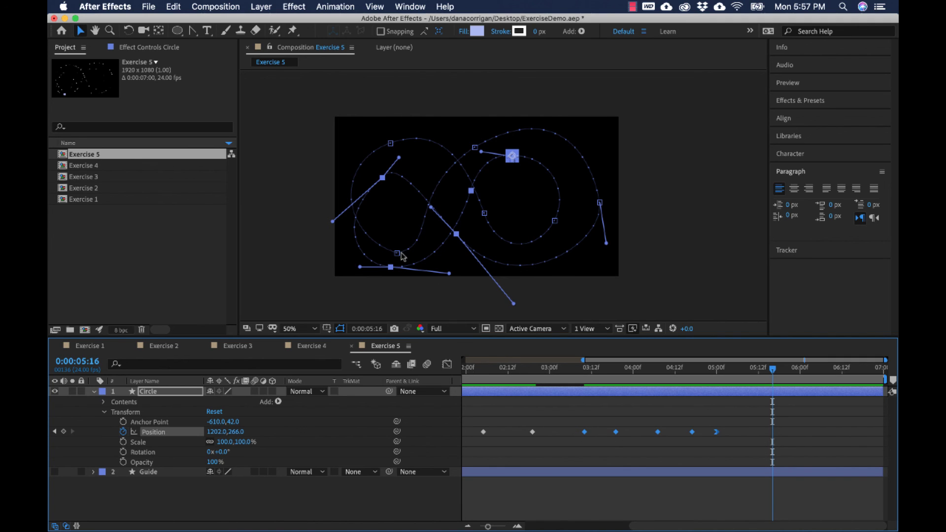
Step: Shift the last three Position keyframes about two frames earlier, and the last two by two more frames, ending at about 0:00:04:20
left_click(392, 267)
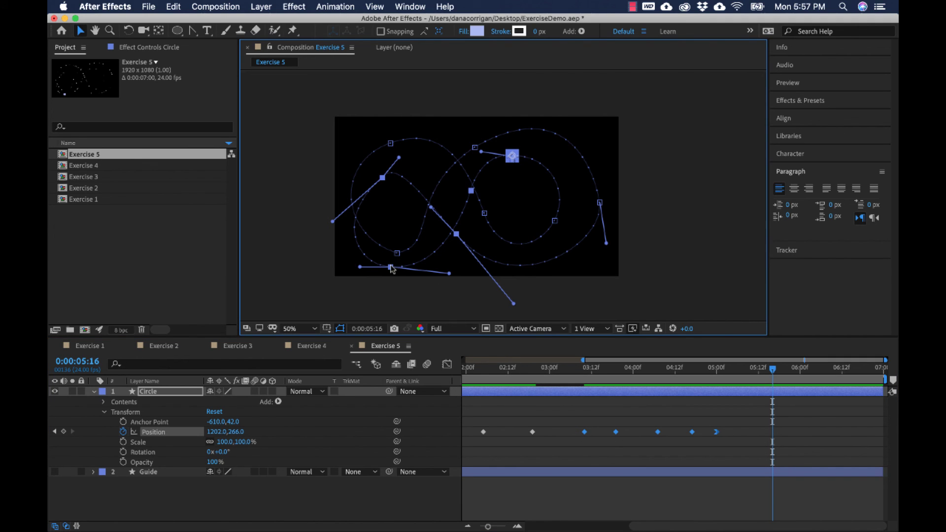
left_click(412, 281)
left_click(718, 432)
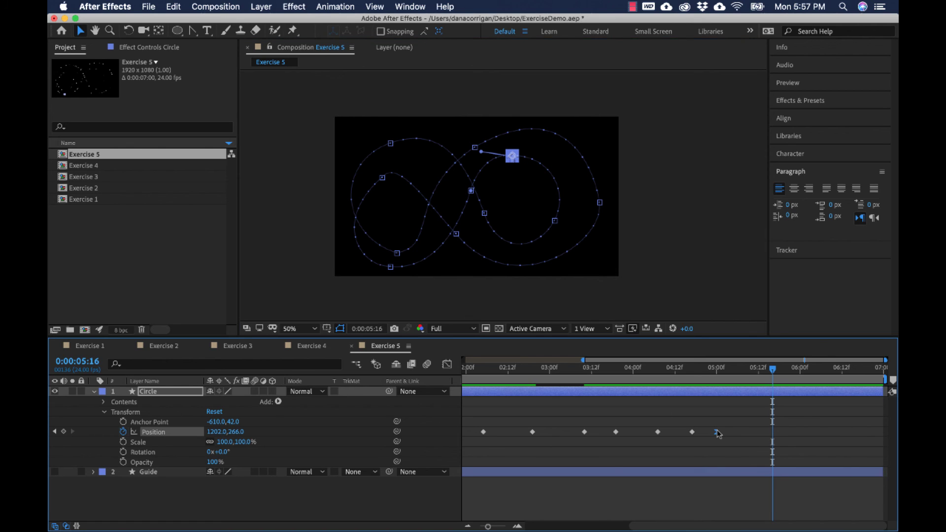
left_click(391, 266)
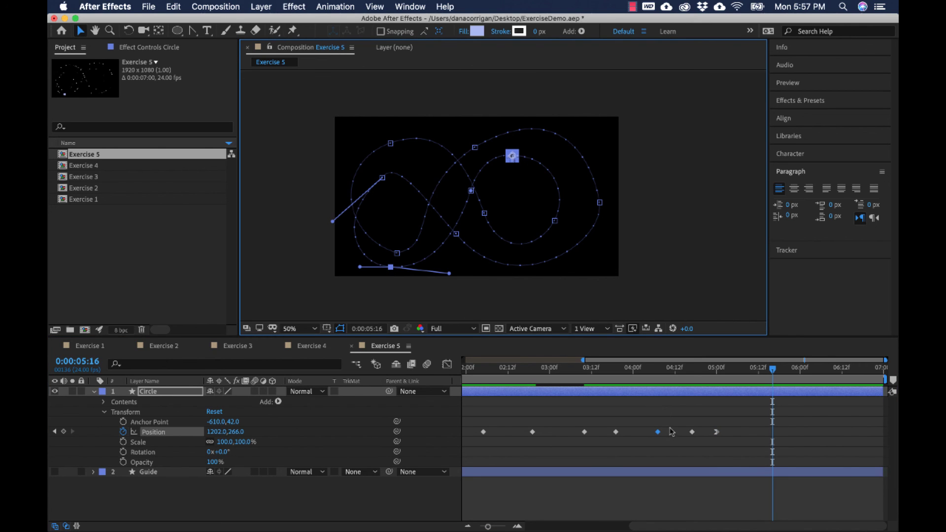
left_click(692, 433)
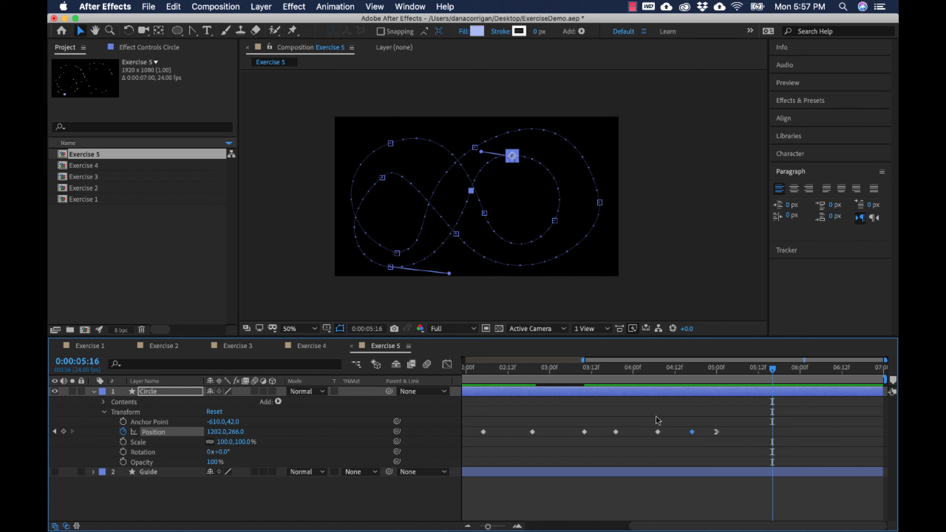
left_click_drag(639, 411, 710, 435)
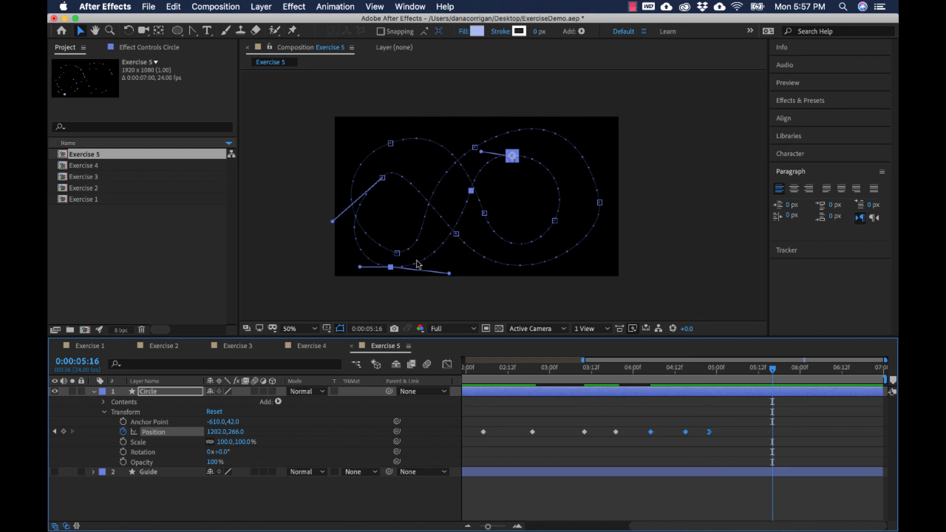
left_click_drag(675, 400, 702, 436)
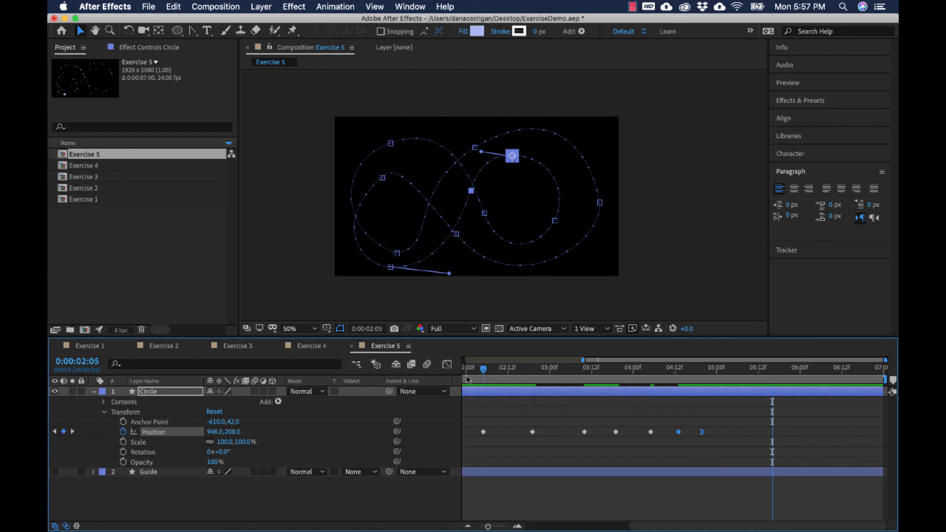
Step: Shift all Position keyframes after the left loop's upper bend about three frames later, placing the final one at about 0:00:04:23
key("Home")
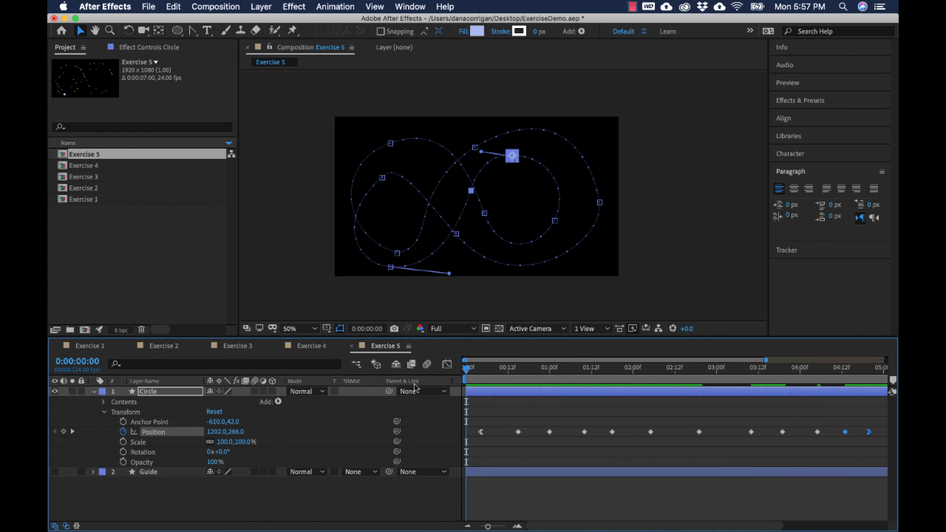
left_click(391, 145)
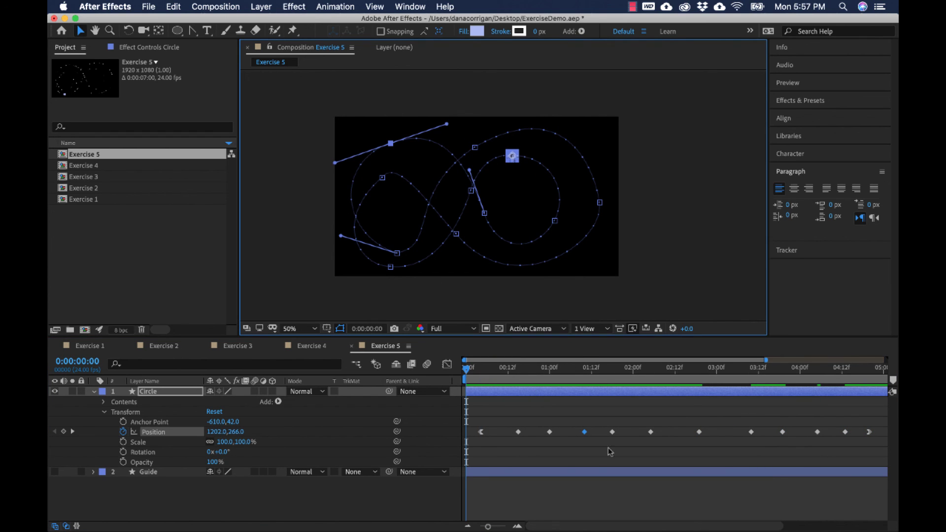
left_click_drag(576, 410, 732, 445)
left_click_drag(680, 527, 550, 527)
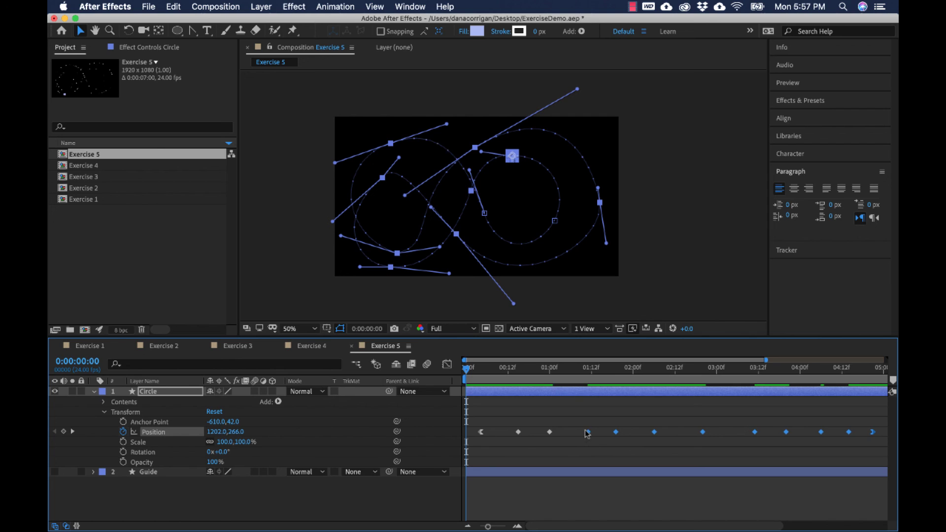
left_click_drag(590, 414, 709, 432)
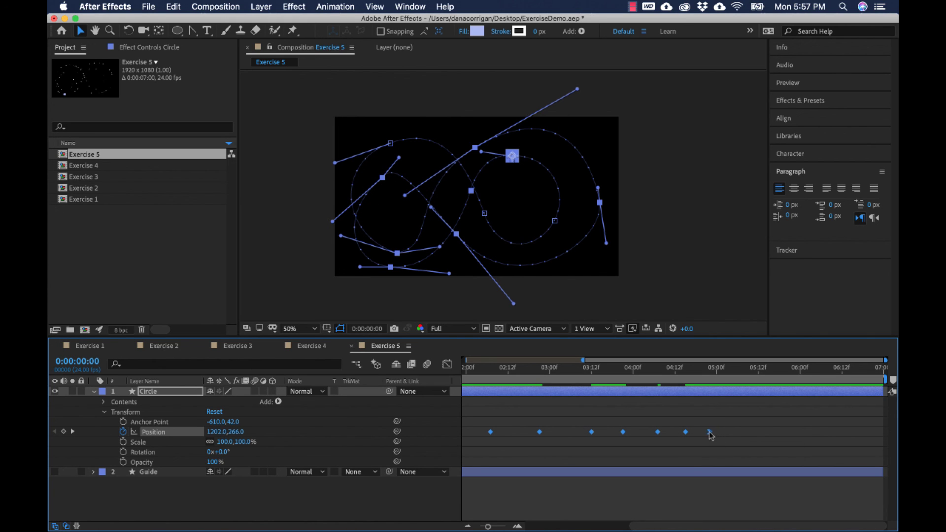
left_click_drag(710, 433, 712, 433)
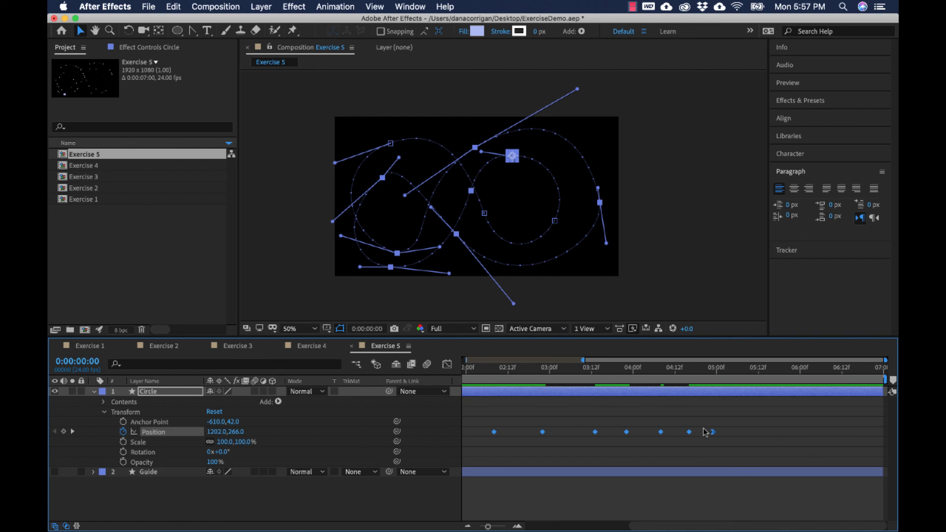
Step: Preview the adjusted circle animation from 0:00:00:00 and save the project
left_click(597, 444)
key("=")
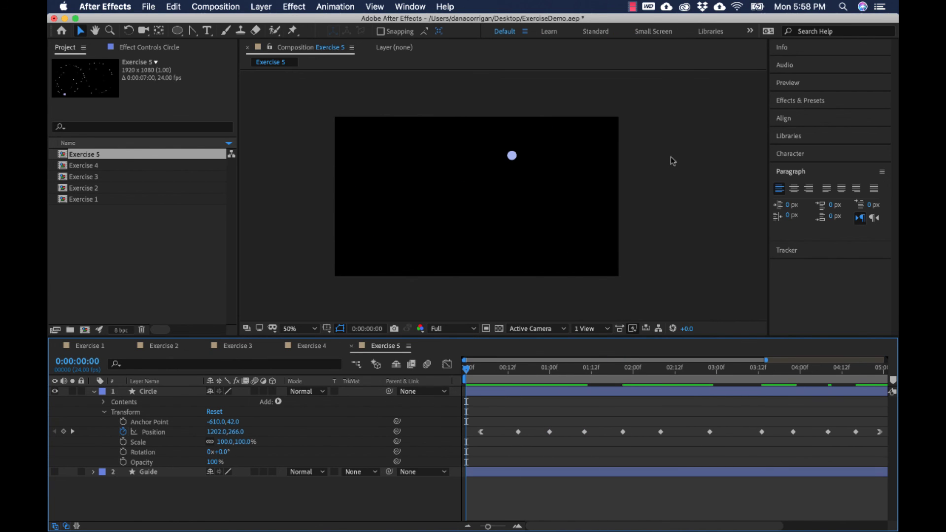
key("space")
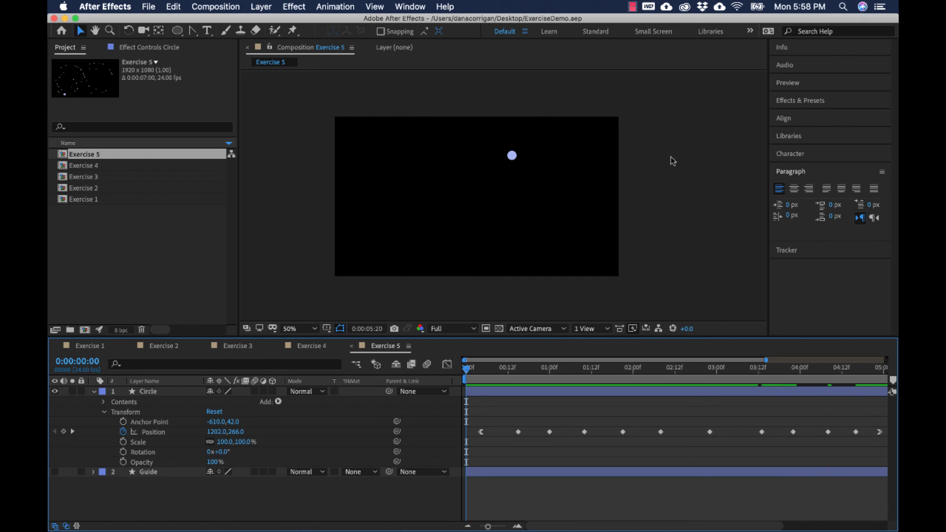
key("space")
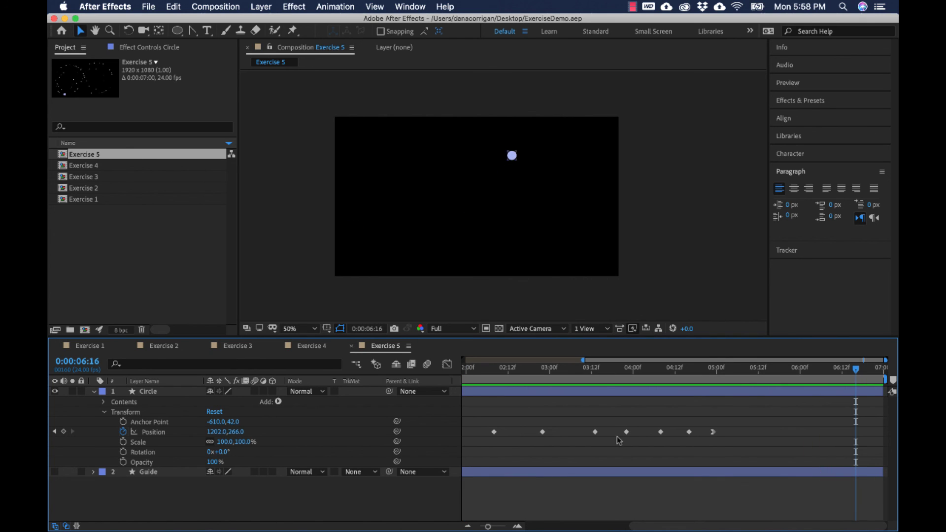
Step: Nudge the upper direction handle of the motion path point at the right outer loop's upper-left bend slightly downward
left_click(626, 432)
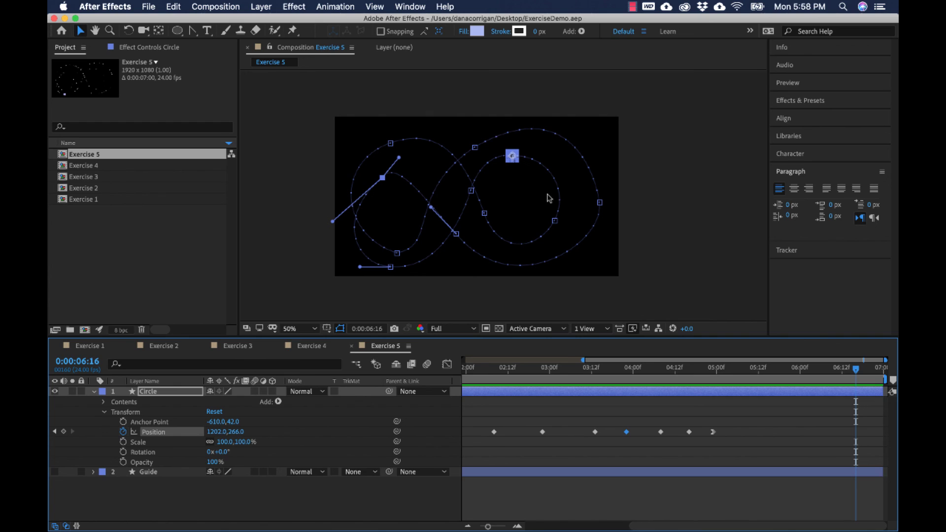
left_click(475, 148)
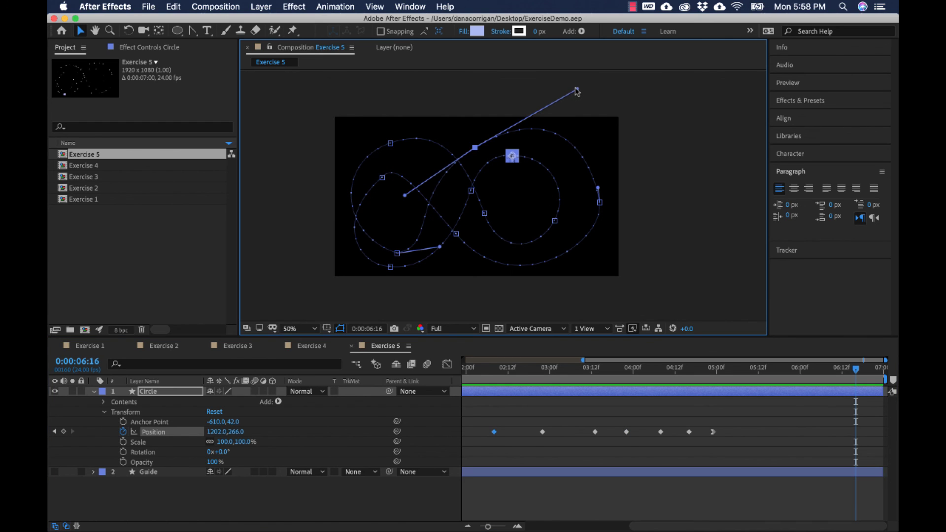
left_click_drag(578, 90, 577, 93)
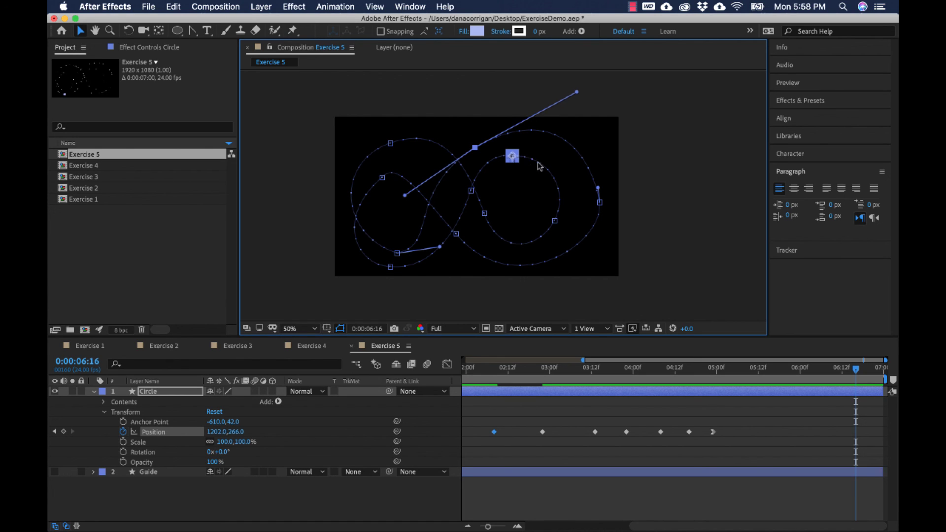
Step: Shift all Position keyframes from the third onward one frame earlier, placing the final one at about 0:00:04:22
left_click(520, 400)
key("Home")
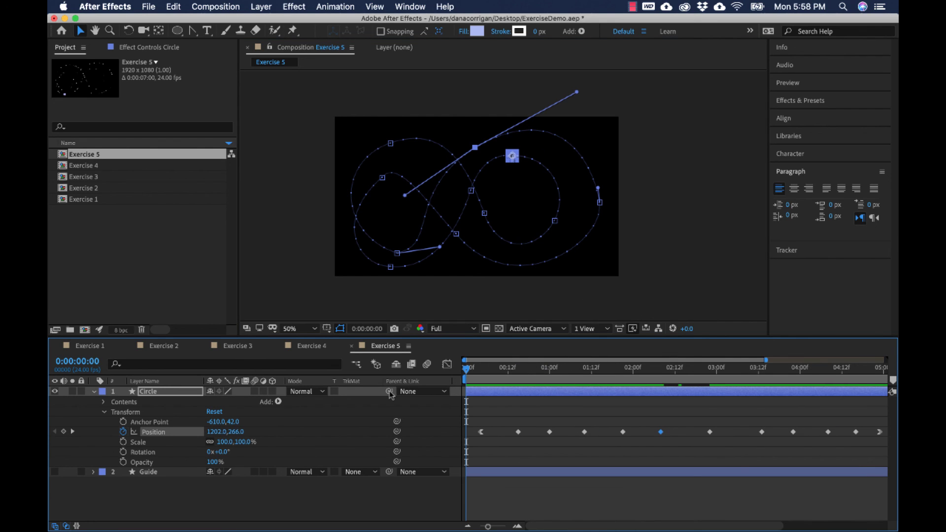
left_click_drag(483, 380, 536, 377)
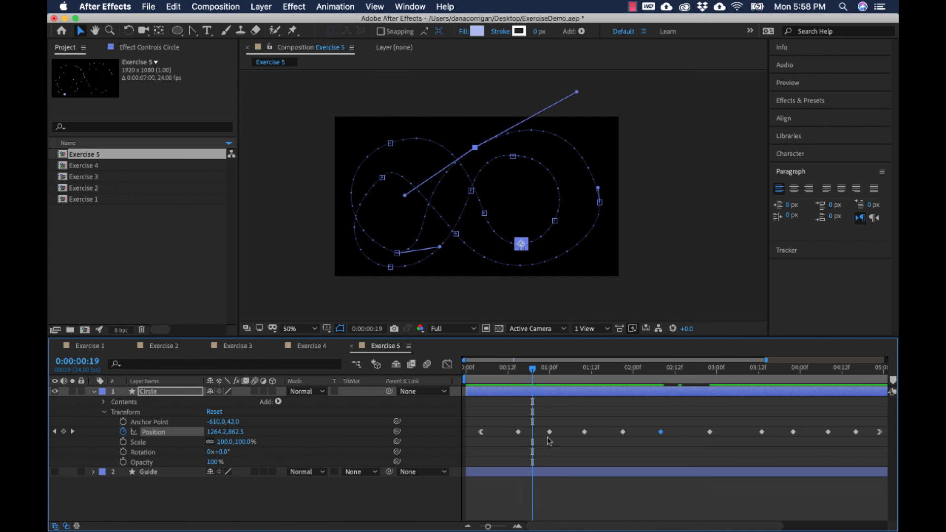
left_click(570, 435)
left_click_drag(568, 432, 887, 465)
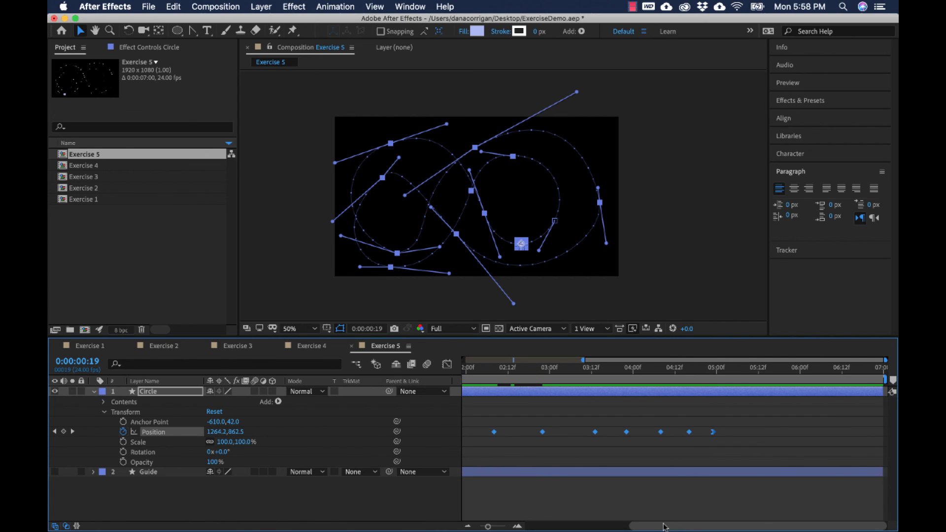
left_click_drag(658, 526, 554, 526)
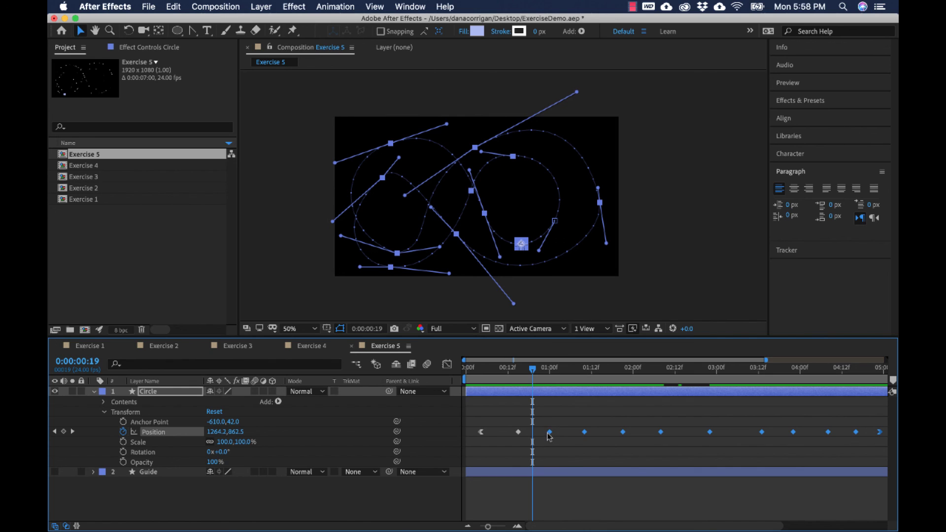
left_click_drag(548, 435, 547, 435)
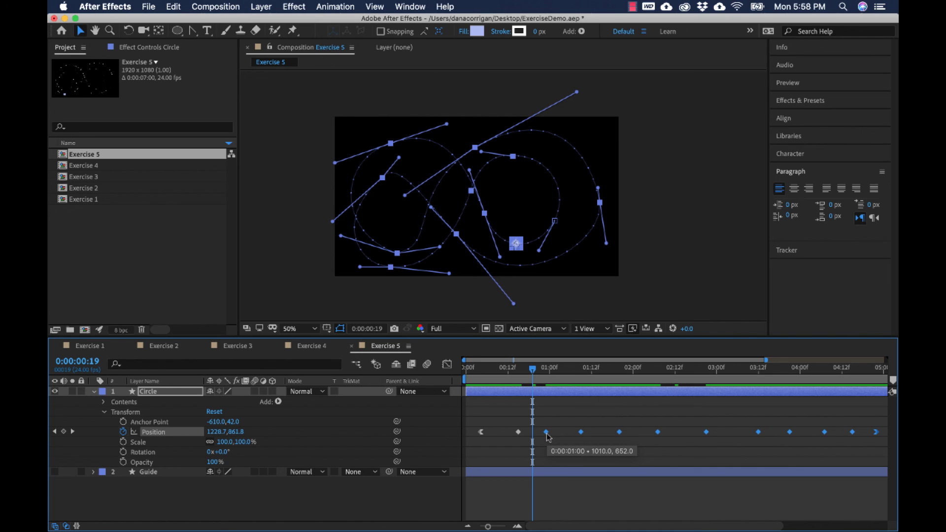
Step: Shift all Position keyframes except the first one frame earlier, placing the final one at about 0:00:04:21
left_click_drag(546, 438, 890, 460)
key("space")
left_click_drag(644, 526, 474, 531)
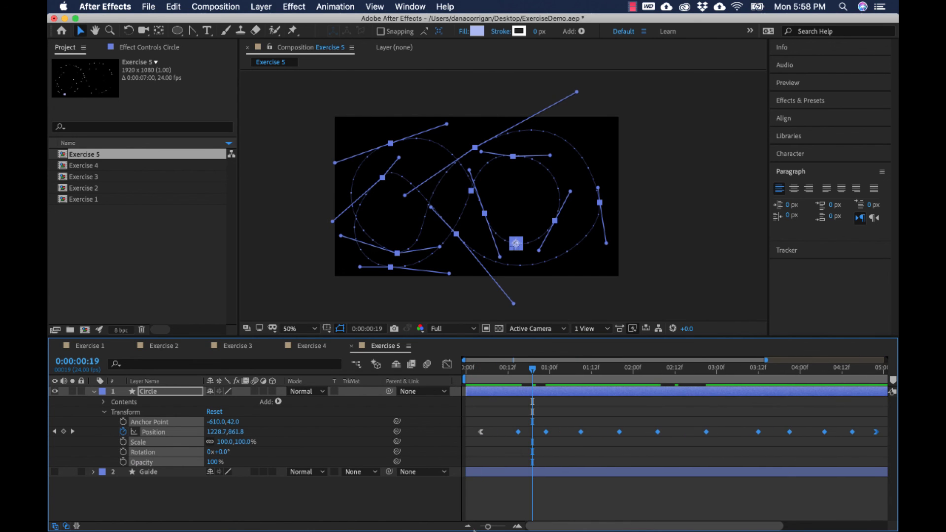
left_click_drag(517, 431, 513, 431)
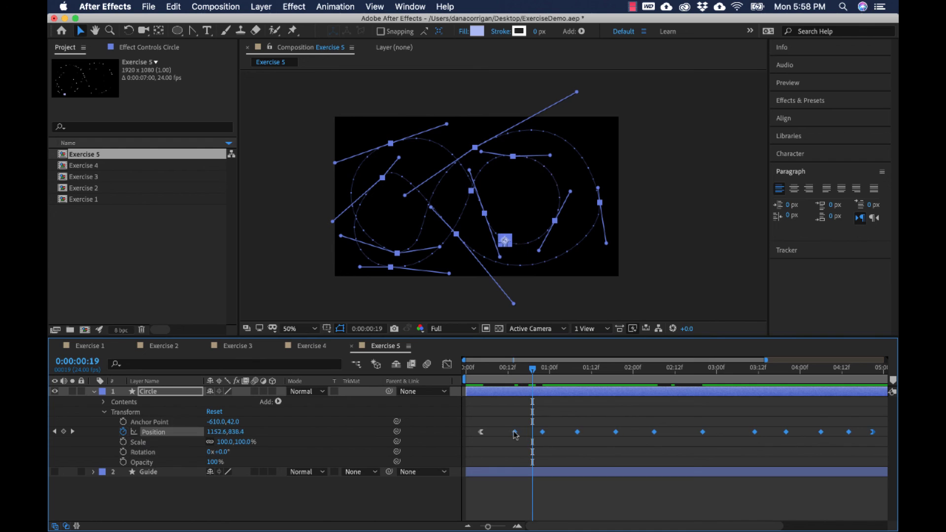
Step: Preview the retimed circle animation from 0:00:00:00 and save the project
left_click_drag(485, 369, 452, 375)
key("Home")
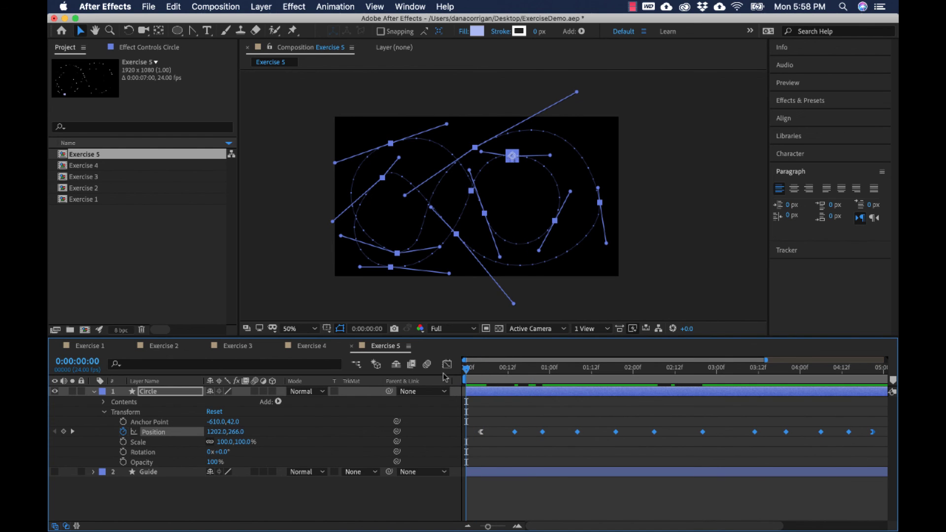
key("space")
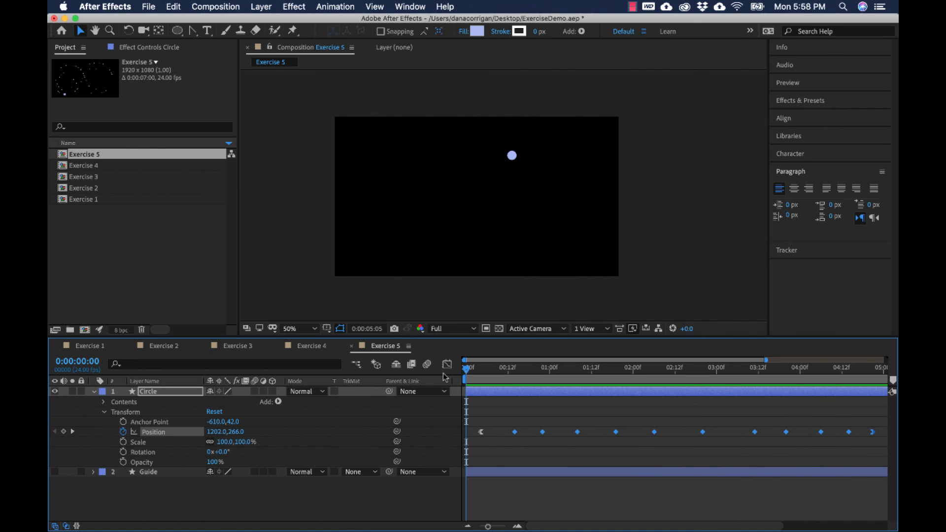
key("space")
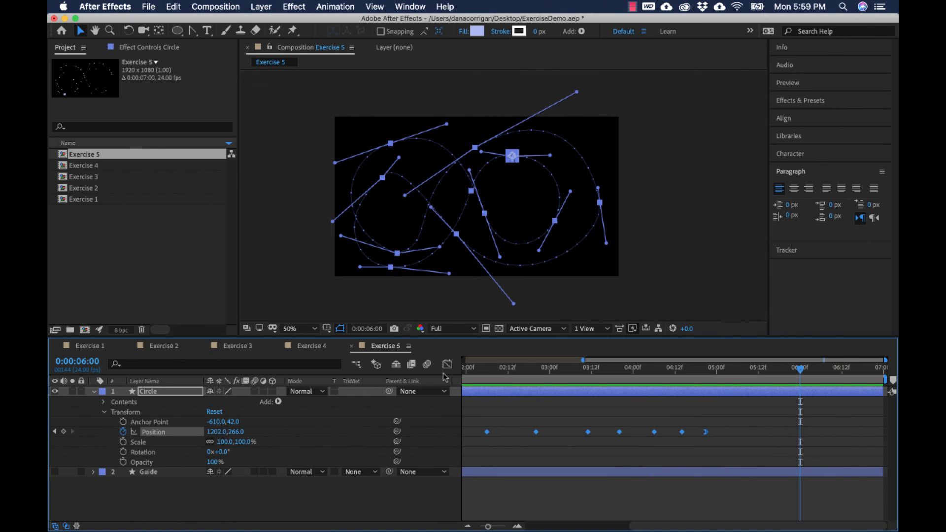
key("super+s")
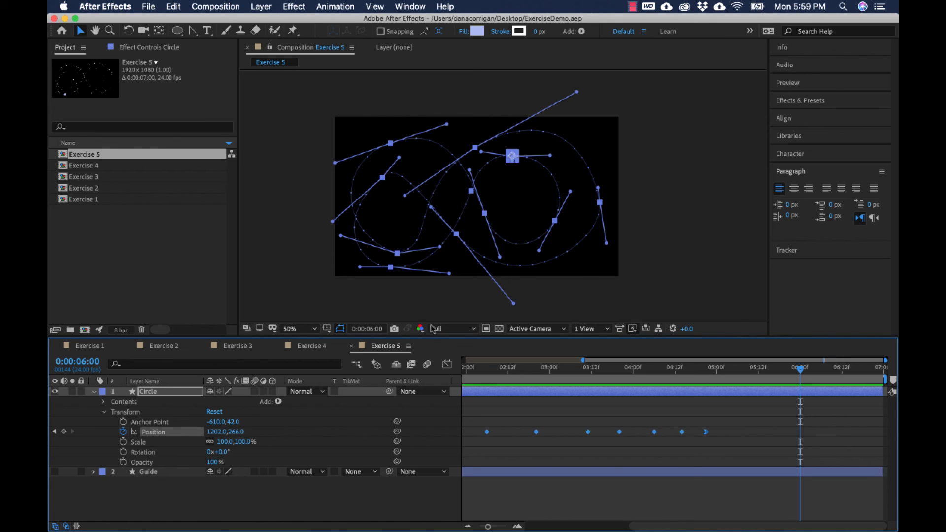
left_click(150, 7)
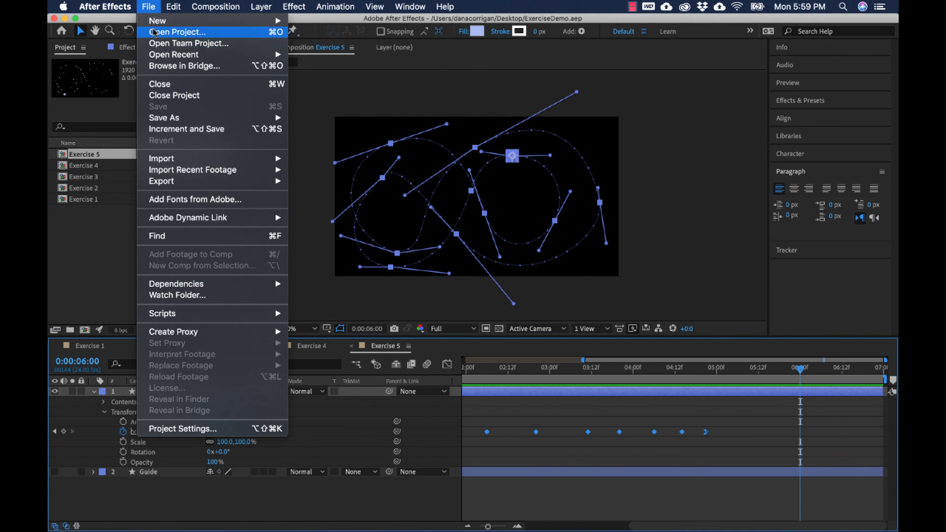
left_click(147, 6)
Step: Deselect the circle layer, make the Guide layer visible and preview the circle's motion against the guide path
left_click(294, 125)
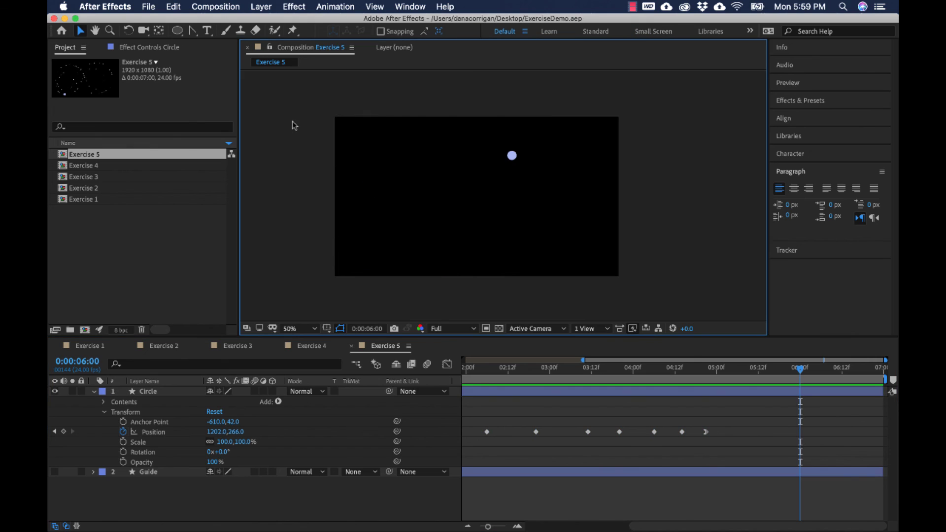
left_click(55, 472)
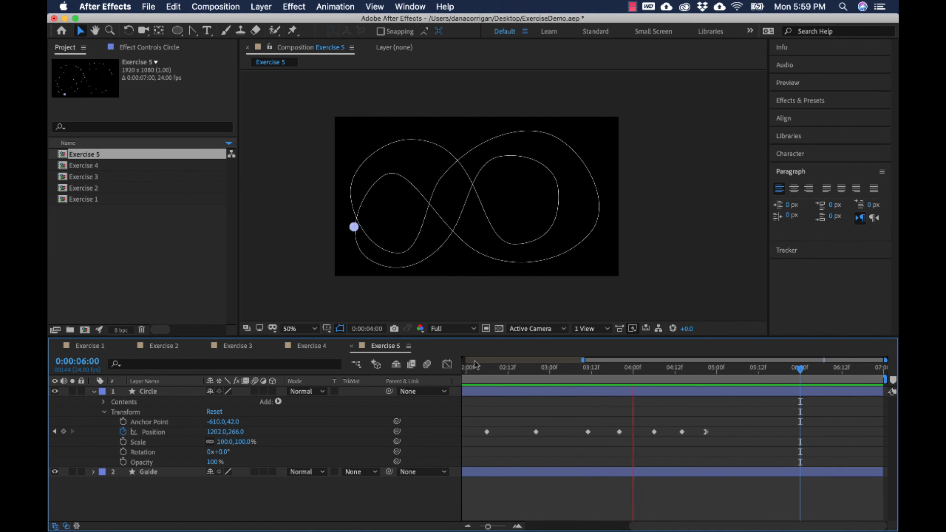
key("space")
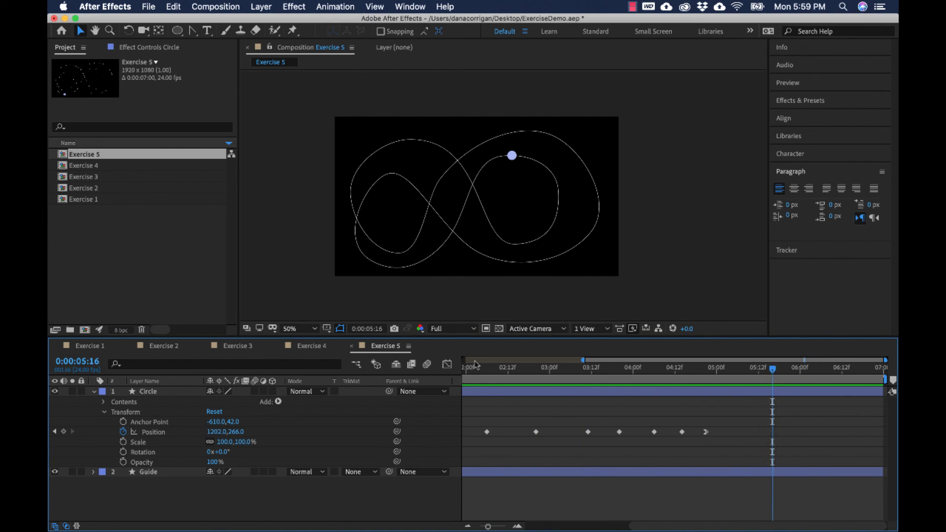